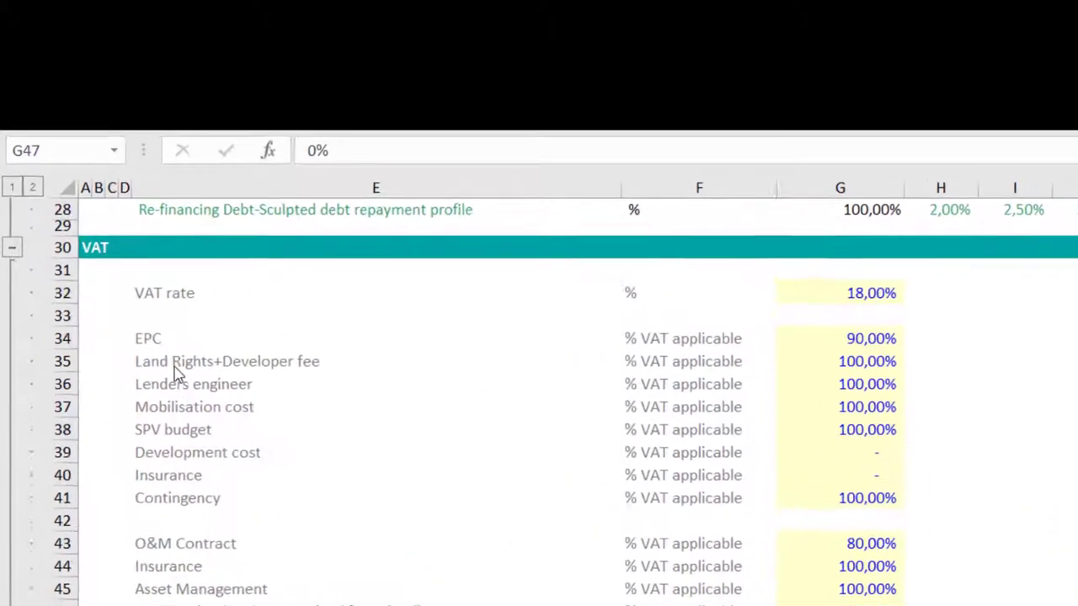
Review the construction cost items from EPC to Contingency in the VAT inputs and their VAT-applicable percentages.
{"action": "left_click_drag", "start_coordinate": [109, 224], "coordinate": [140, 329]}
{"action": "left_click_drag", "start_coordinate": [224, 521], "coordinate": [224, 522]}
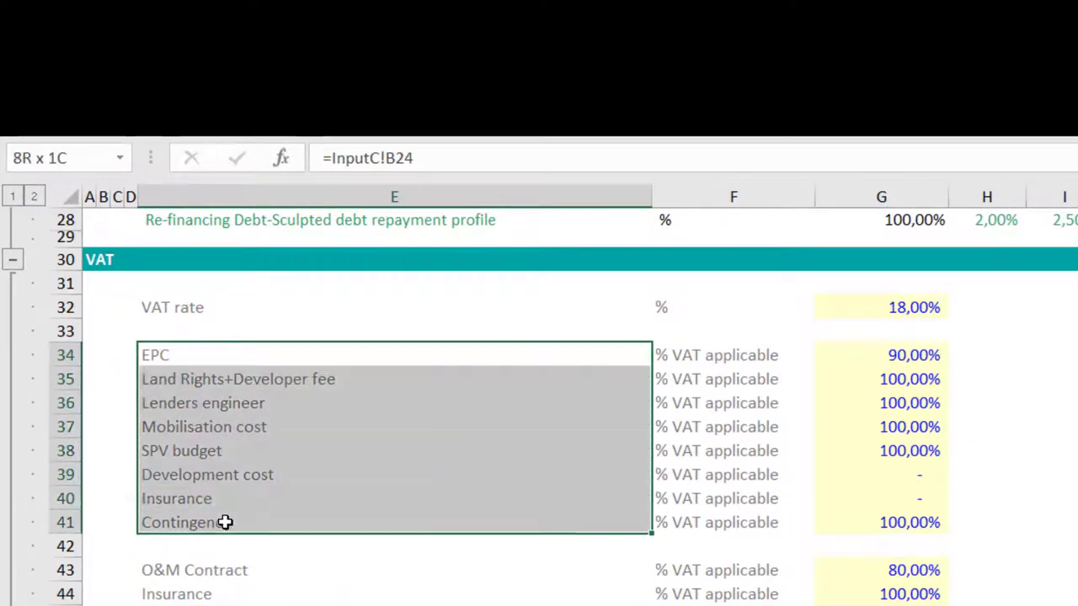
{"action": "left_click", "coordinate": [898, 359]}
{"action": "left_click", "coordinate": [898, 384]}
{"action": "left_click", "coordinate": [913, 427]}
{"action": "left_click", "coordinate": [918, 454]}
{"action": "left_click", "coordinate": [914, 496]}
{"action": "left_click", "coordinate": [891, 450]}
{"action": "left_click", "coordinate": [890, 380]}
{"action": "left_click", "coordinate": [866, 357]}
{"action": "left_click", "coordinate": [900, 406]}
Check the Land Rights+Developer fee, Mobilisation cost, Lenders engineer and SPV budget inputs against the VAT rate.
{"action": "left_click", "coordinate": [256, 388]}
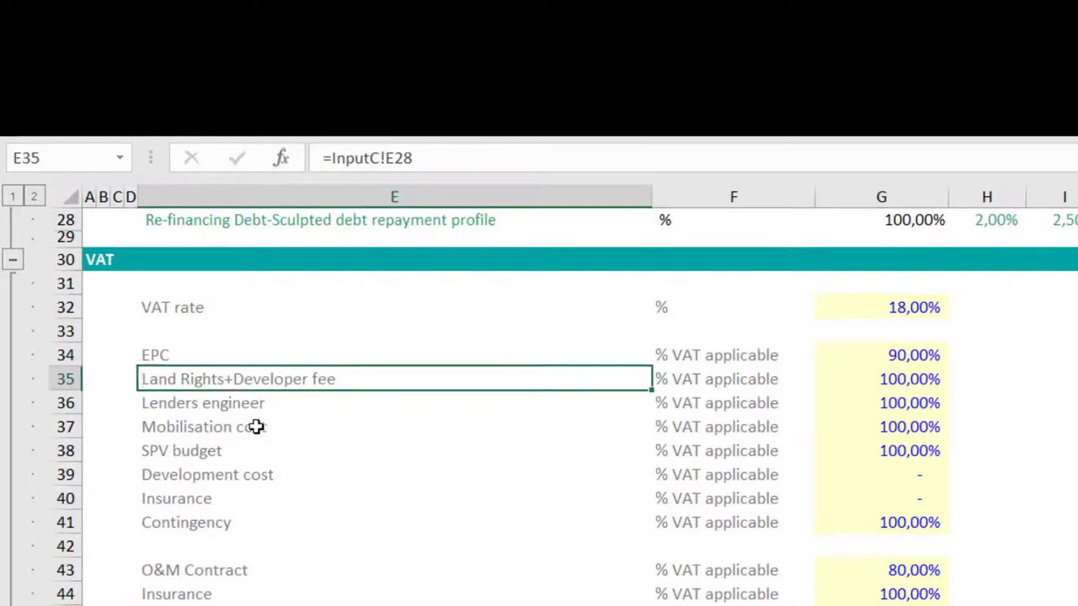
{"action": "left_click", "coordinate": [257, 427]}
{"action": "left_click", "coordinate": [938, 410]}
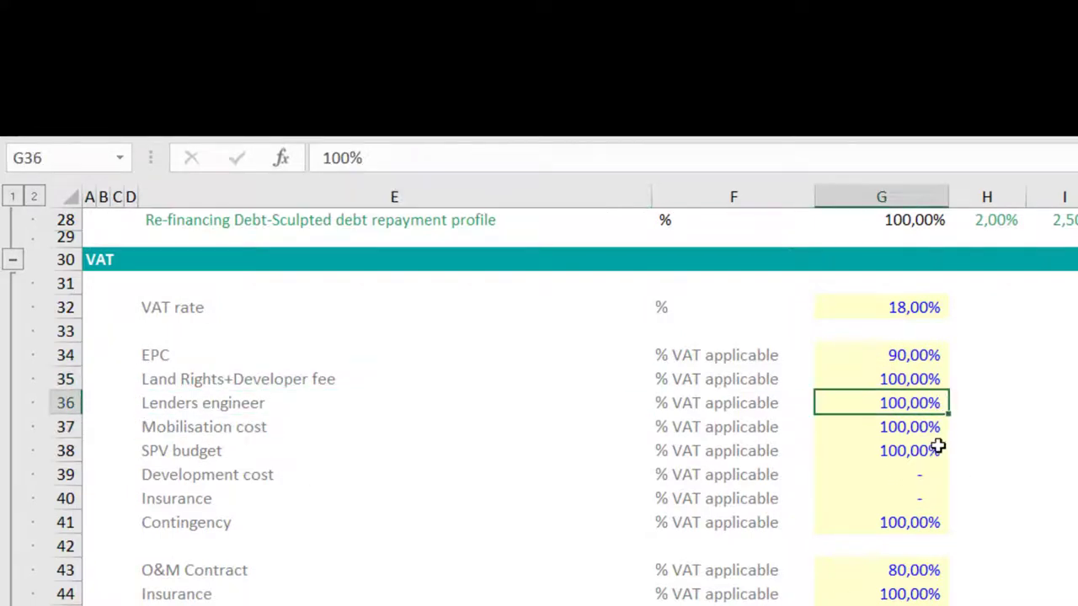
{"action": "left_click", "coordinate": [926, 451]}
{"action": "left_click", "coordinate": [297, 312]}
{"action": "left_click", "coordinate": [932, 312]}
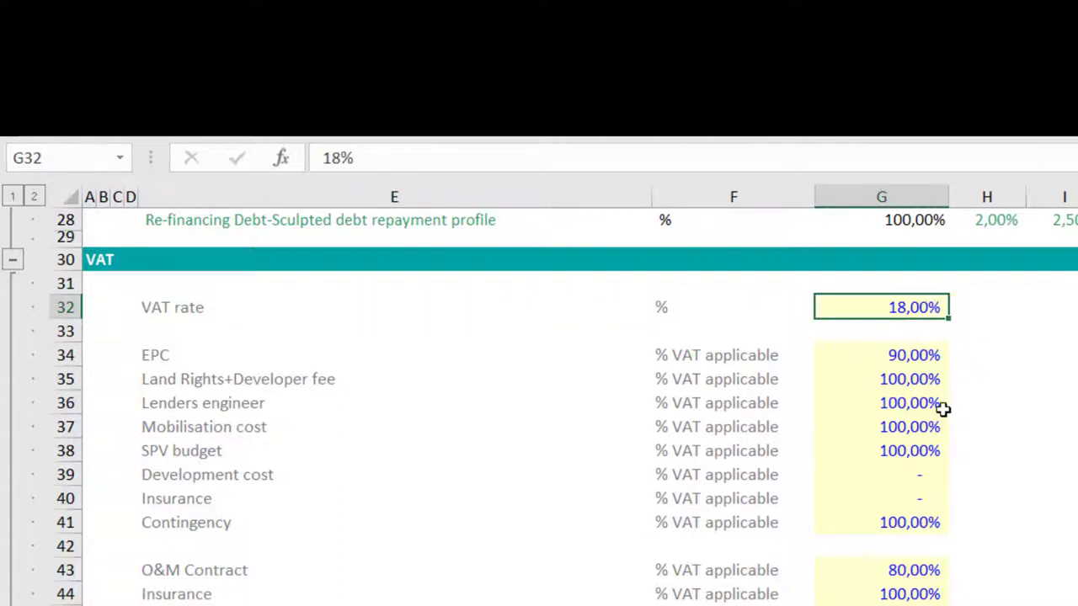
Review the VAT-applicable percentages of the operating costs: O&M Contract, Insurance, Asset Management and Community development fund.
{"action": "left_click_drag", "start_coordinate": [257, 570], "coordinate": [261, 605]}
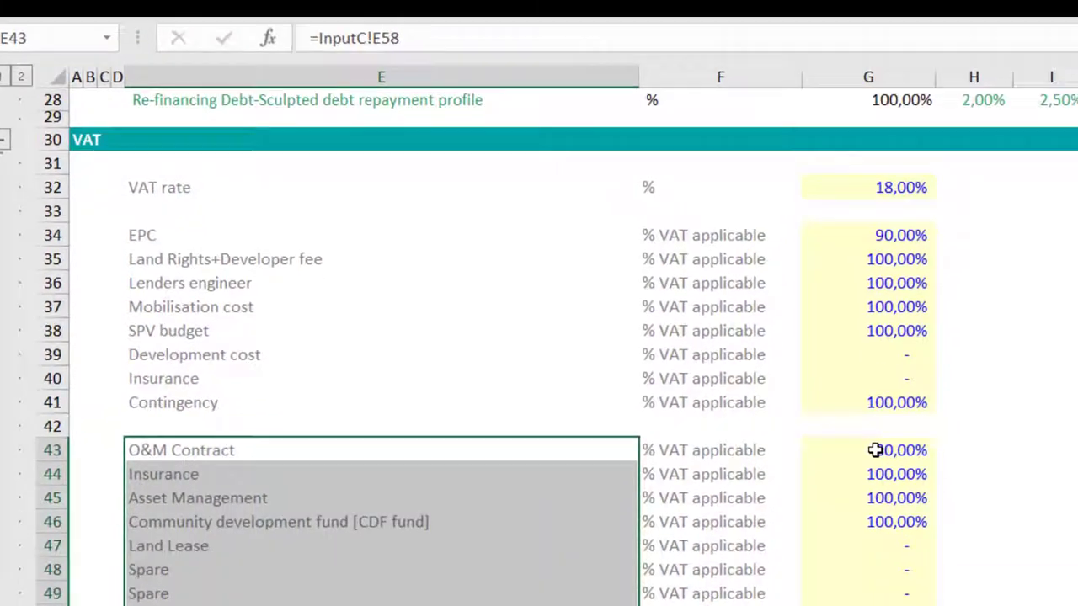
{"action": "left_click", "coordinate": [880, 572]}
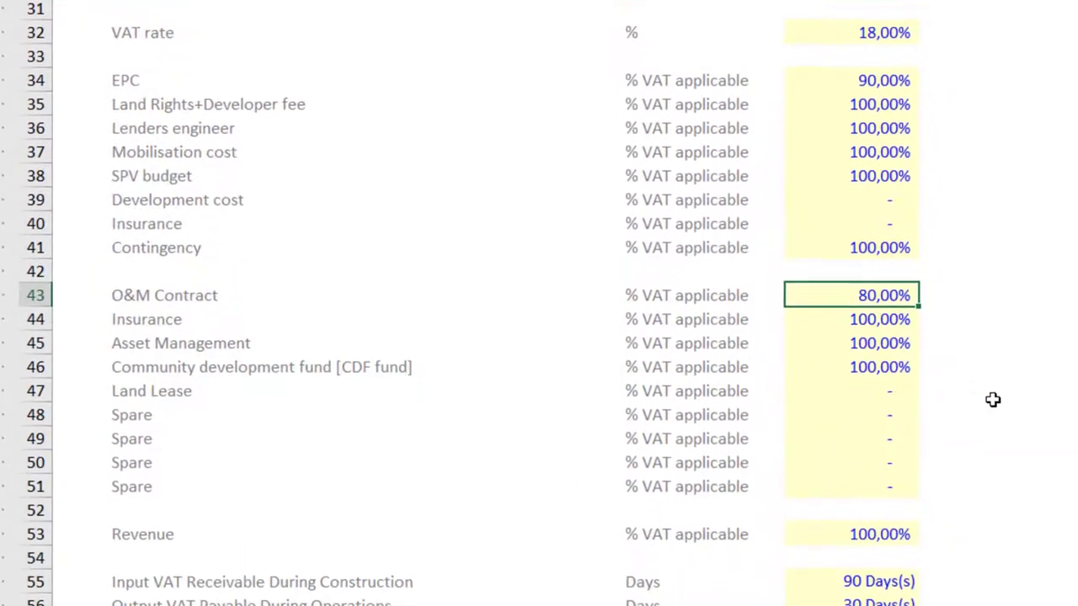
{"action": "left_click", "coordinate": [881, 323]}
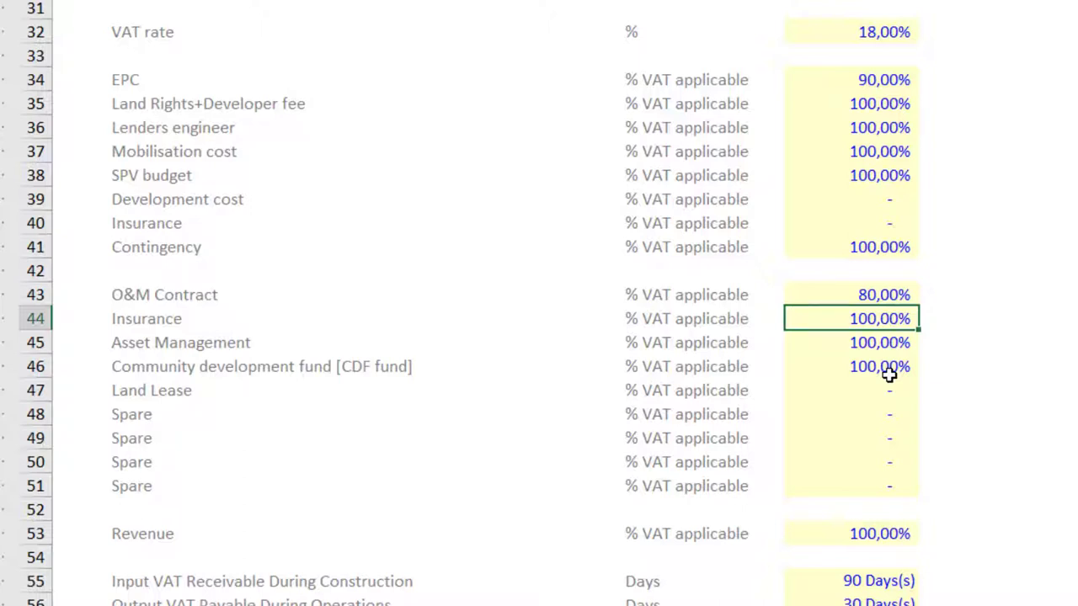
{"action": "left_click", "coordinate": [867, 362]}
{"action": "left_click_drag", "start_coordinate": [871, 318], "coordinate": [882, 364]}
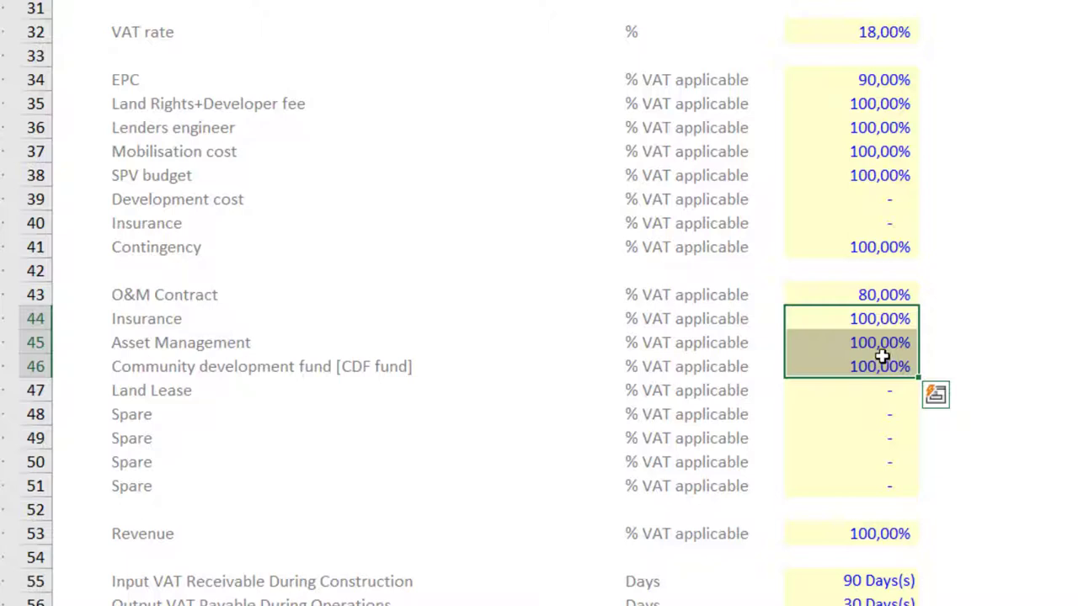
{"action": "left_click", "coordinate": [884, 318]}
{"action": "left_click", "coordinate": [890, 341]}
{"action": "left_click", "coordinate": [884, 367]}
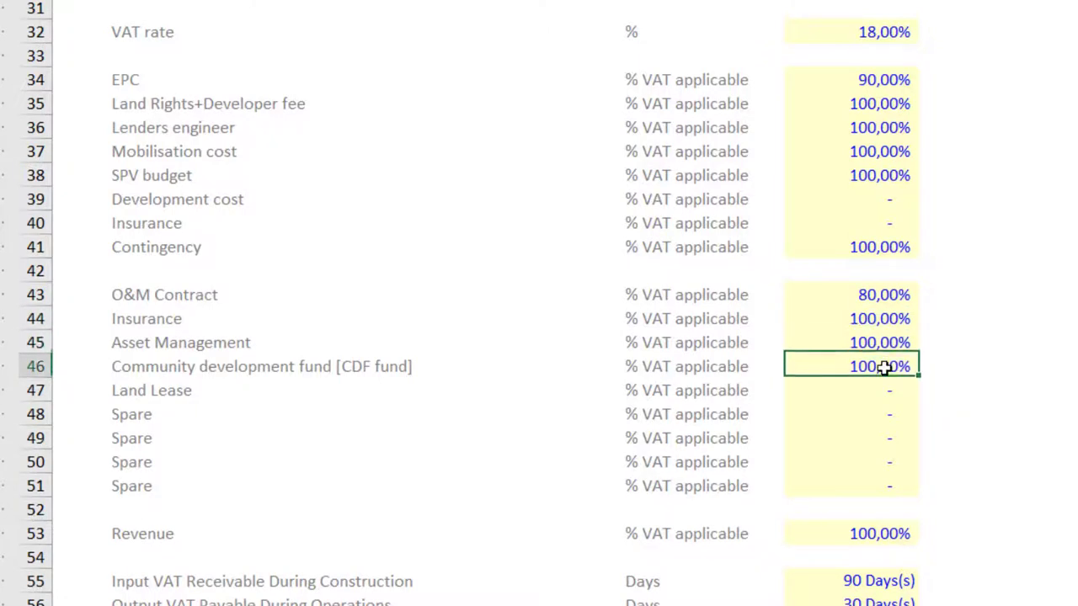
Inspect the VAT-applicable percentage for Revenue and review the cost percentages from EPC down to the Spare rows.
{"action": "scroll", "coordinate": [878, 390], "scroll_direction": "down", "scroll_amount": 1}
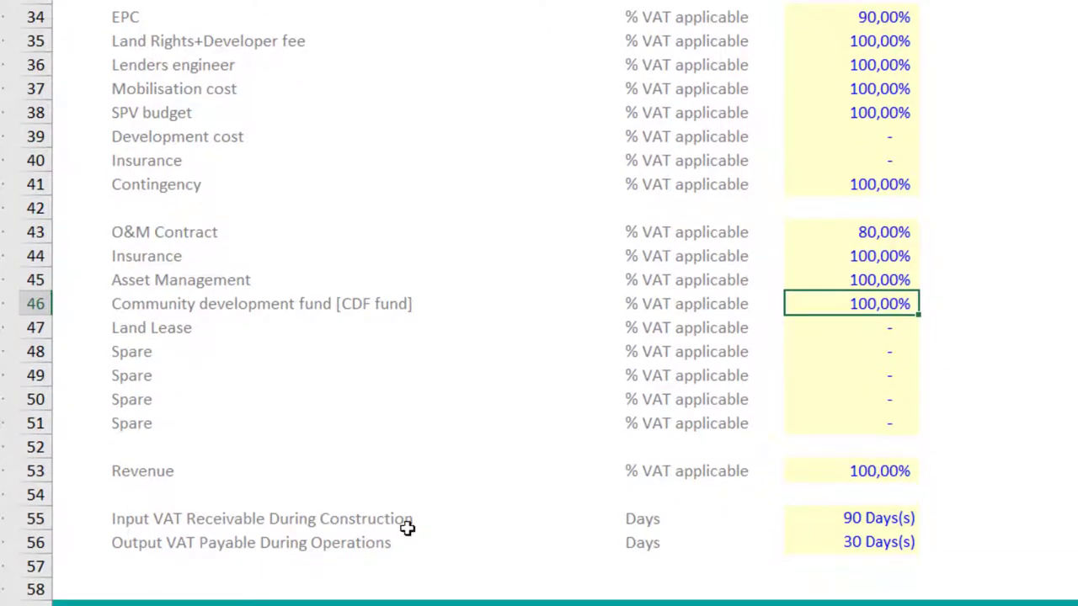
{"action": "left_click", "coordinate": [183, 487]}
{"action": "left_click", "coordinate": [486, 474]}
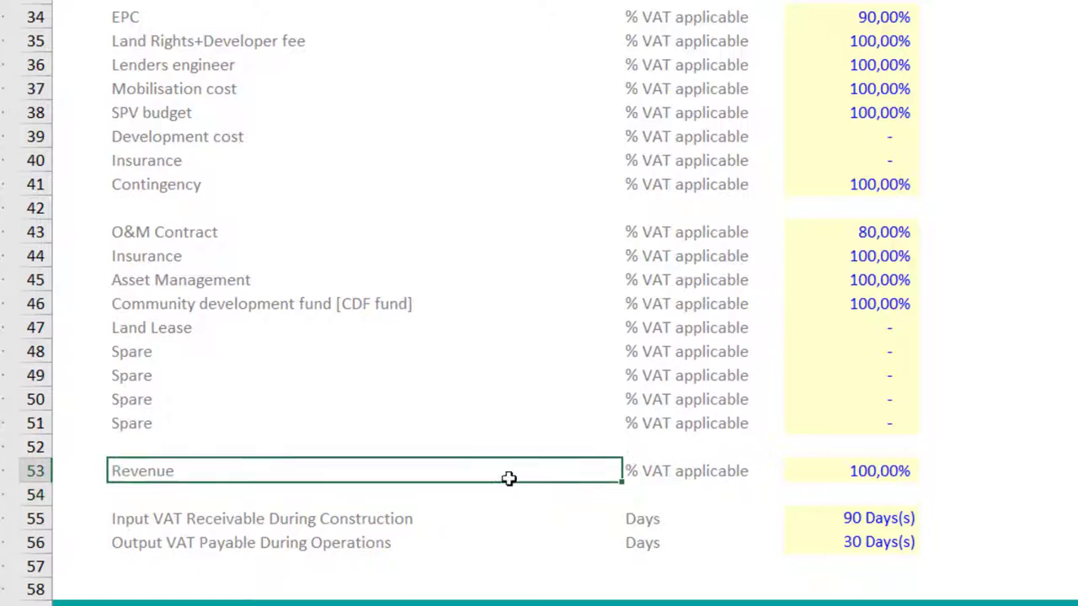
{"action": "left_click", "coordinate": [889, 470]}
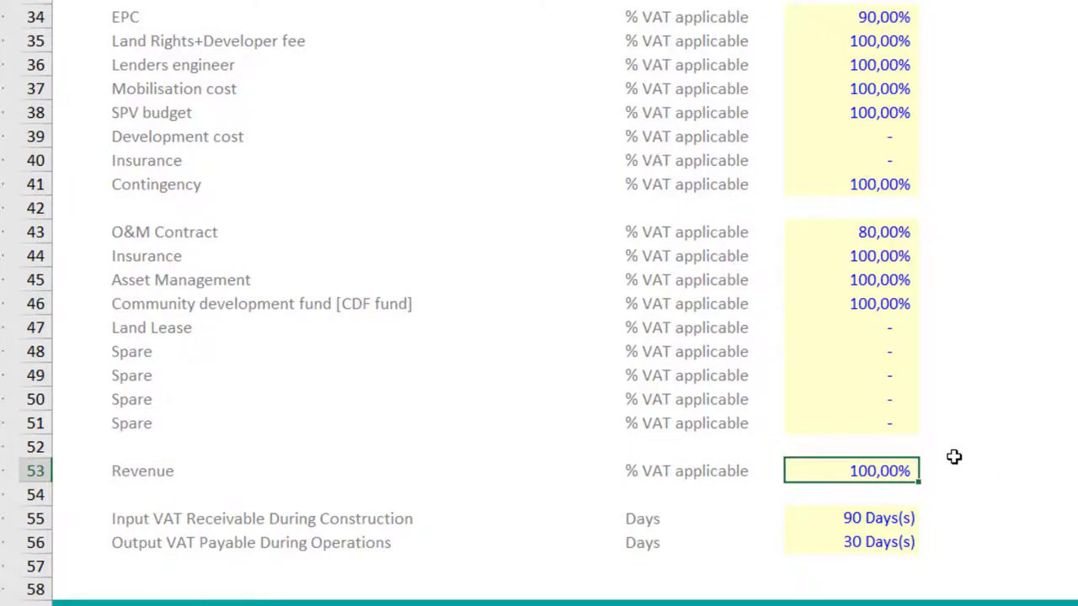
{"action": "left_click", "coordinate": [662, 472]}
{"action": "left_click", "coordinate": [885, 475]}
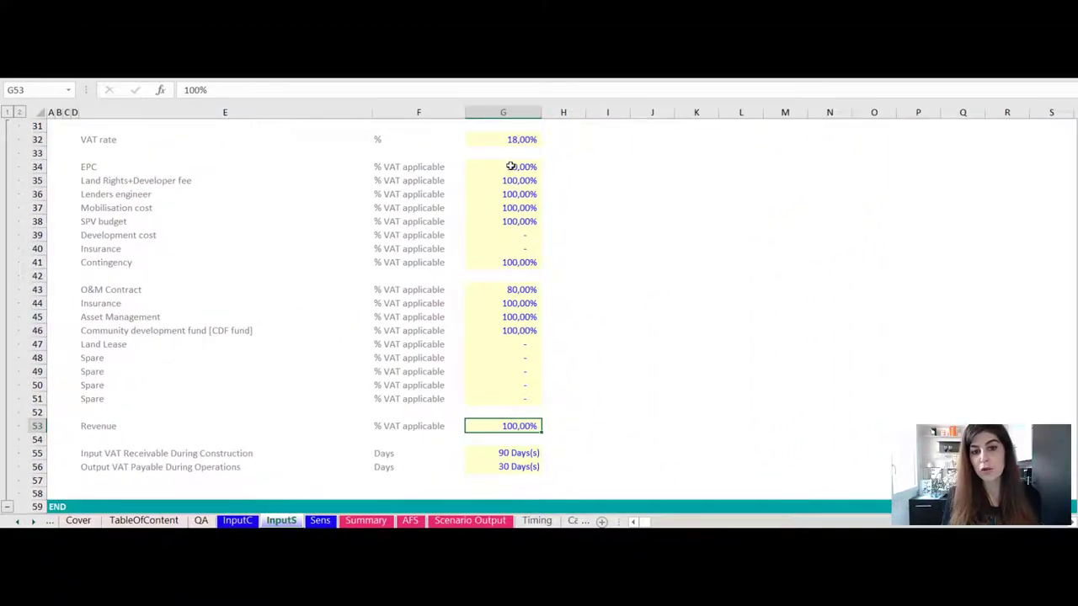
{"action": "left_click_drag", "start_coordinate": [510, 165], "coordinate": [527, 396]}
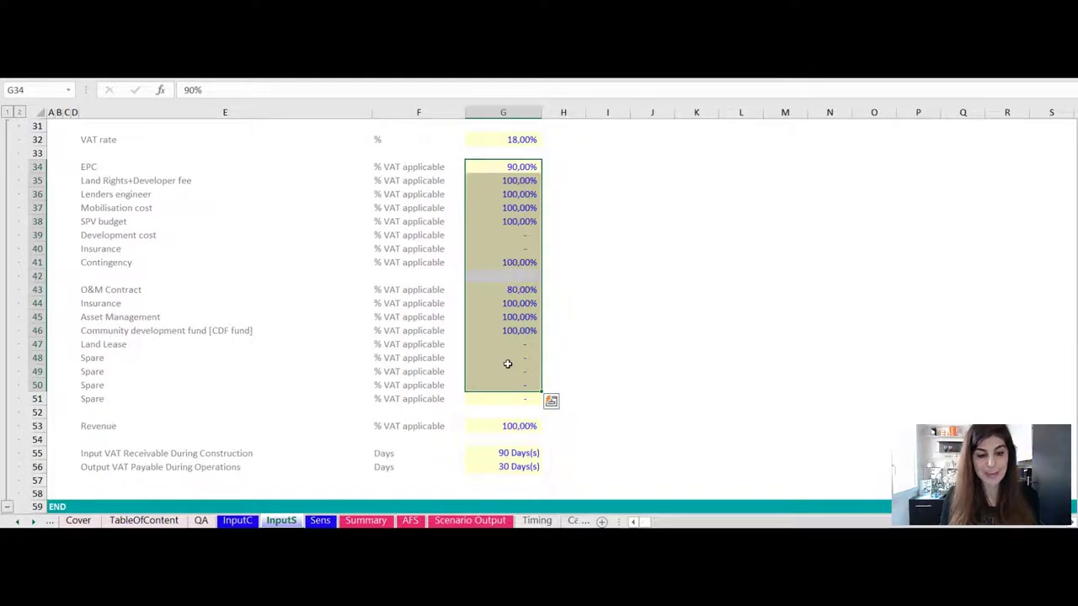
Examine the day inputs for Input VAT Receivable During Construction and Output VAT Payable During Operations.
{"action": "scroll", "coordinate": [508, 364], "scroll_direction": "down", "scroll_amount": 1}
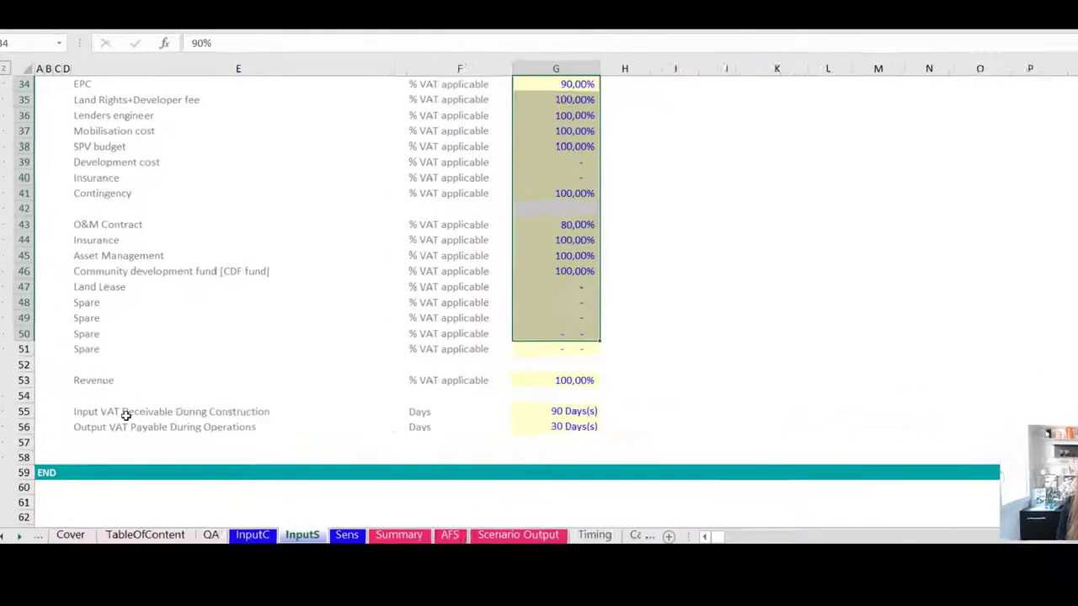
{"action": "left_click_drag", "start_coordinate": [152, 412], "coordinate": [430, 421]}
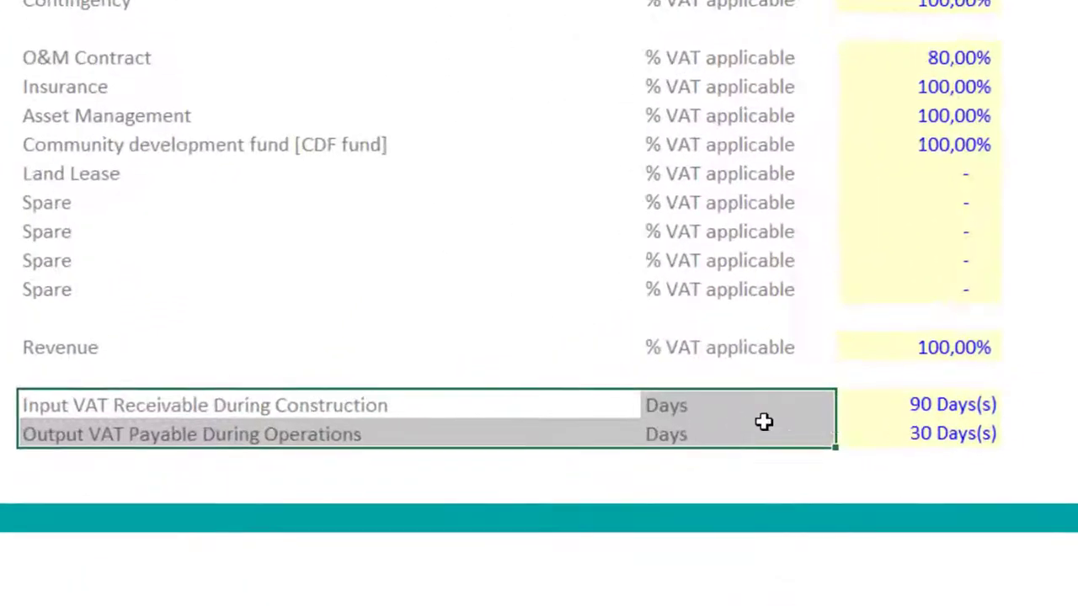
{"action": "left_click_drag", "start_coordinate": [764, 422], "coordinate": [918, 413]}
{"action": "left_click", "coordinate": [933, 438]}
{"action": "left_click", "coordinate": [161, 415]}
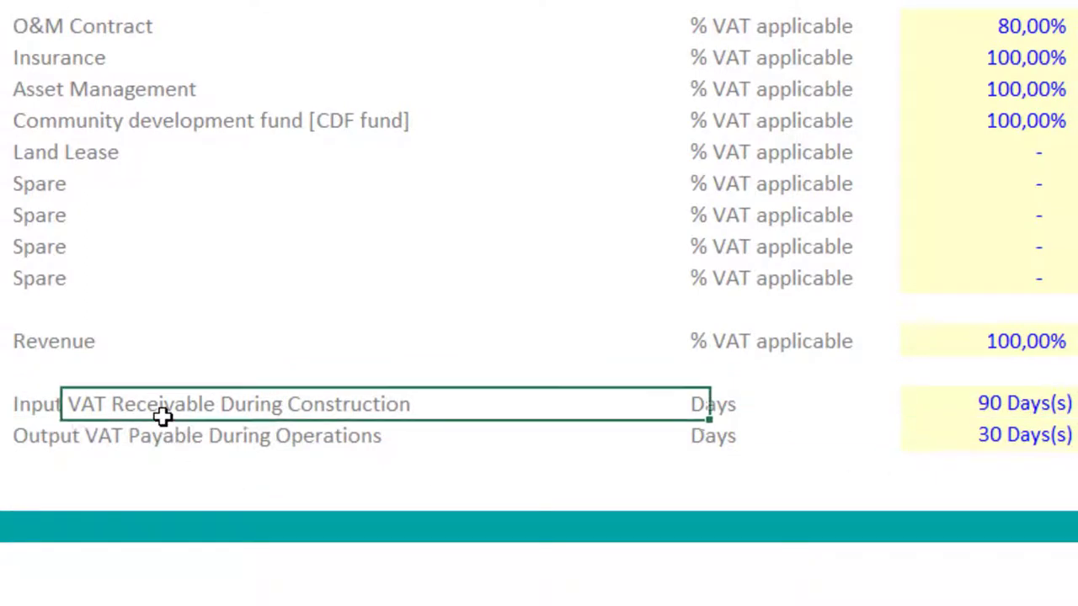
{"action": "left_click", "coordinate": [234, 455]}
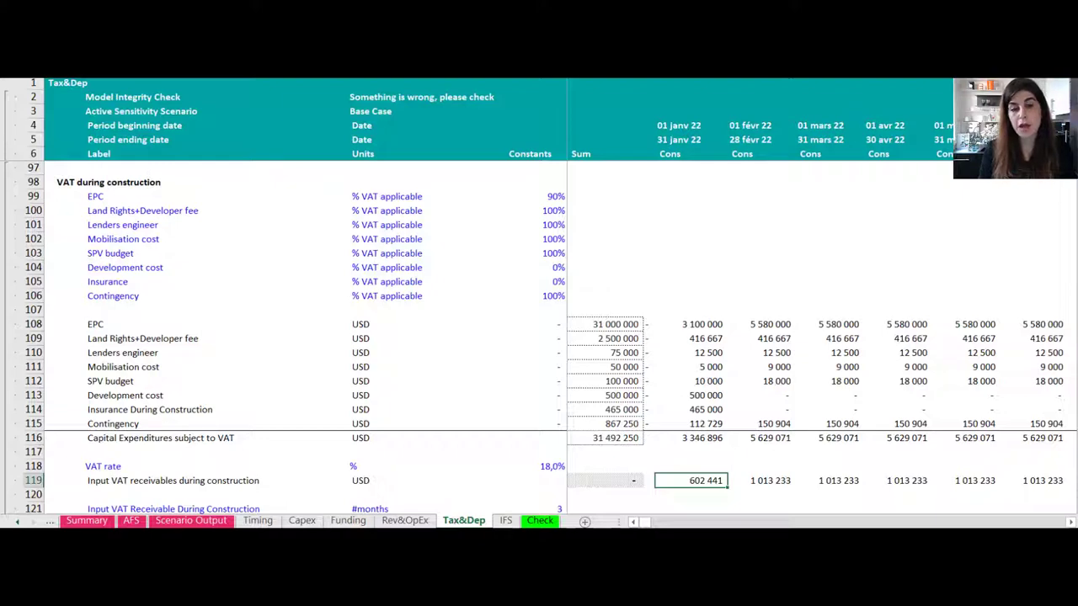
Review the VAT-applicable percentages linked under VAT during construction in the VAT section of the Tax&Dep sheet.
{"action": "scroll", "coordinate": [113, 176], "scroll_direction": "up", "scroll_amount": 2}
{"action": "left_click", "coordinate": [79, 233]}
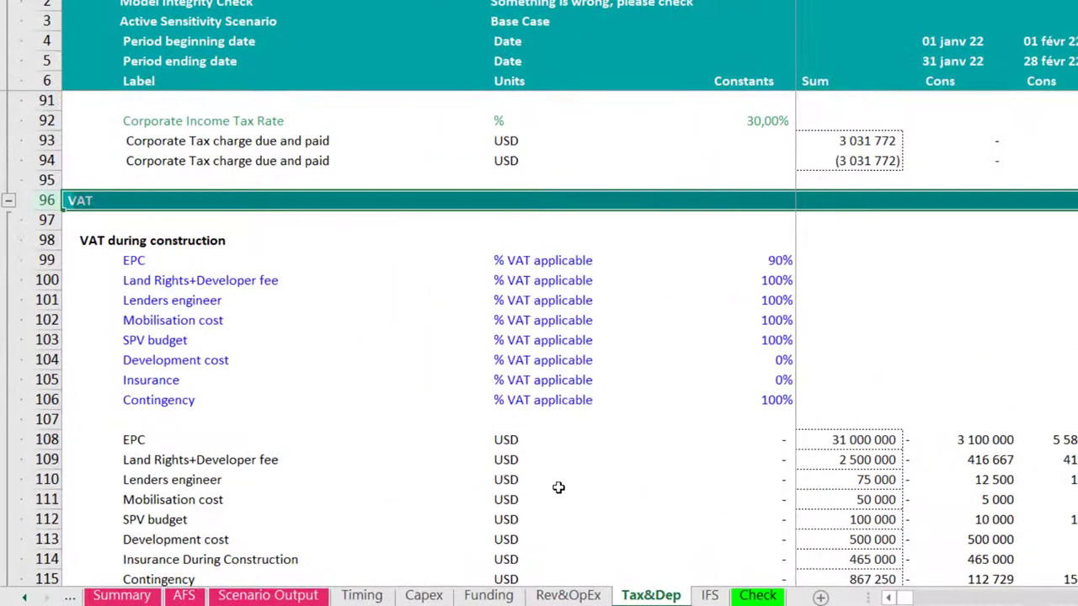
{"action": "scroll", "coordinate": [558, 487], "scroll_direction": "down", "scroll_amount": 1}
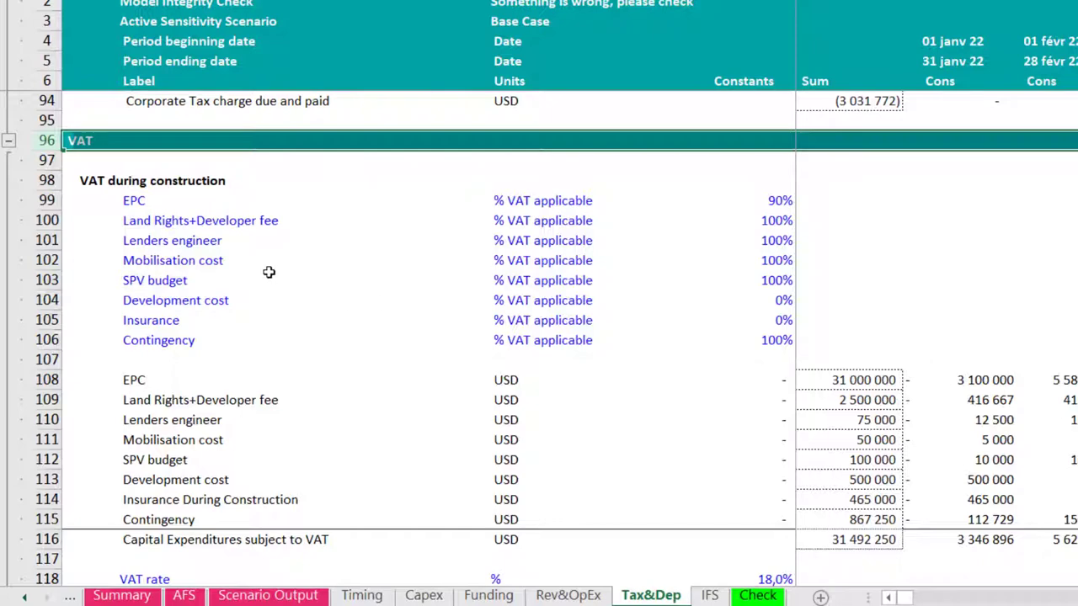
{"action": "left_click_drag", "start_coordinate": [173, 204], "coordinate": [716, 327]}
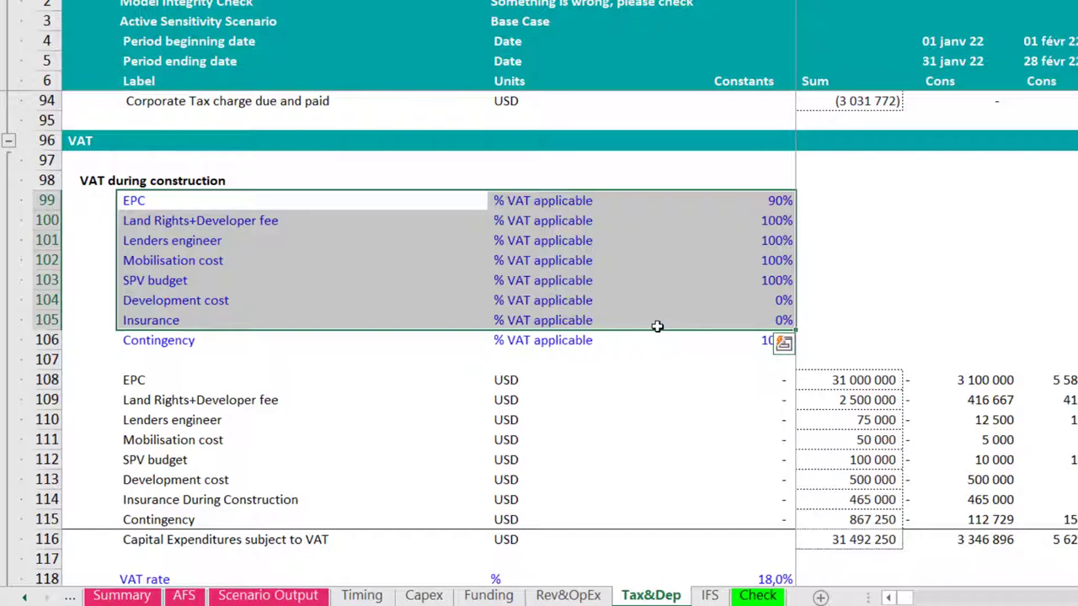
{"action": "left_click", "coordinate": [586, 241]}
Examine the monthly construction costs and inspect the January 2022 formula for Capital Expenditures subject to VAT.
{"action": "scroll", "coordinate": [682, 296], "scroll_direction": "down", "scroll_amount": 1}
{"action": "left_click_drag", "start_coordinate": [964, 320], "coordinate": [1062, 398]}
{"action": "left_click", "coordinate": [1044, 342]}
{"action": "left_click_drag", "start_coordinate": [966, 359], "coordinate": [1060, 399]}
{"action": "left_click", "coordinate": [981, 480]}
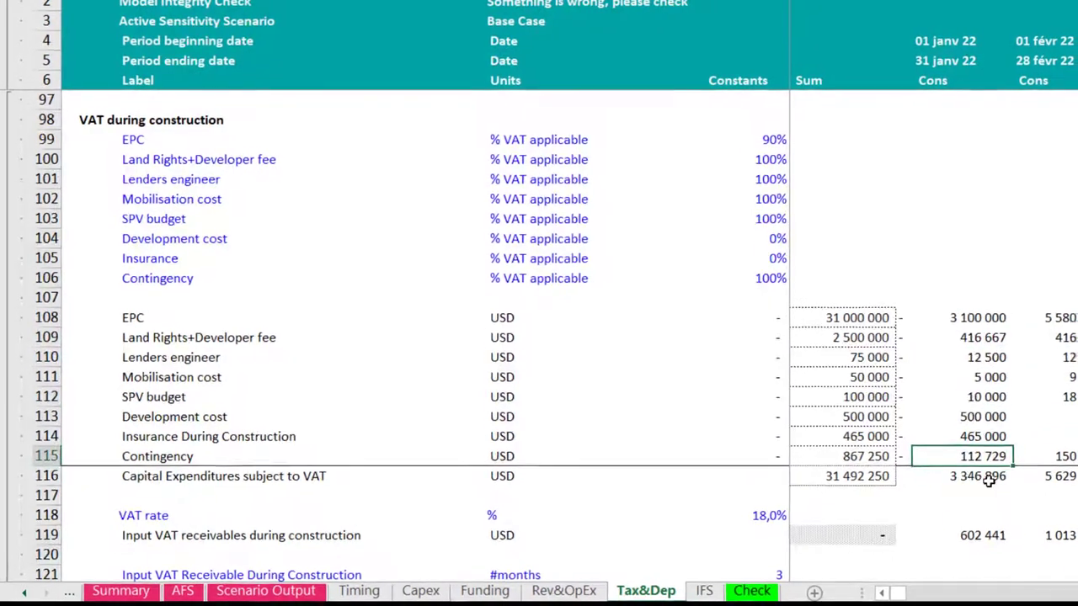
{"action": "key", "text": "F2"}
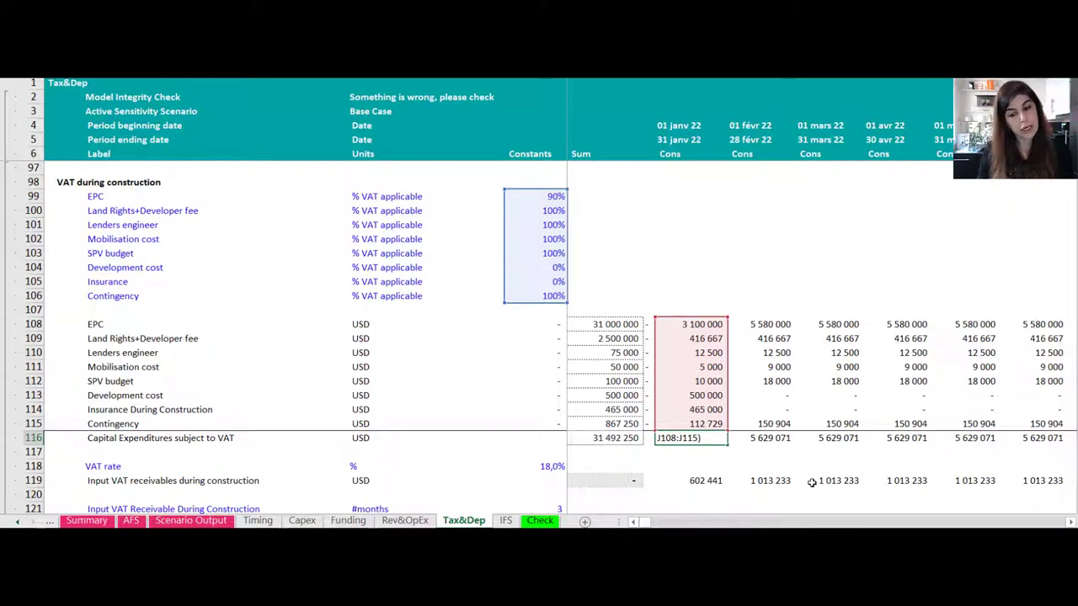
{"action": "key", "text": "ctrl+Return"}
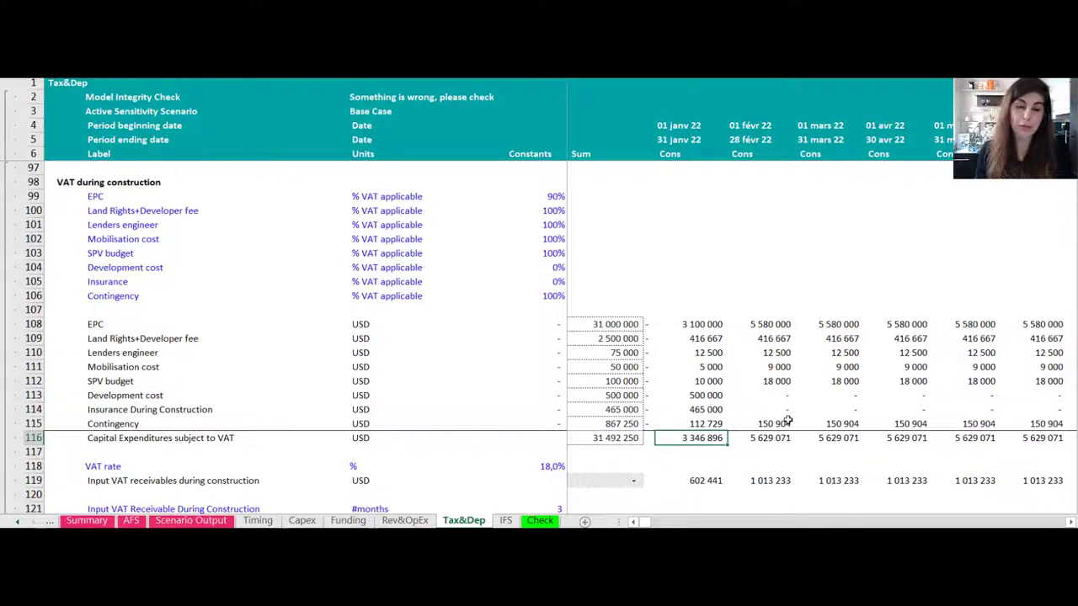
Inspect the January 2022 formula for Input VAT receivables during construction.
{"action": "scroll", "coordinate": [876, 472], "scroll_direction": "down", "scroll_amount": 1}
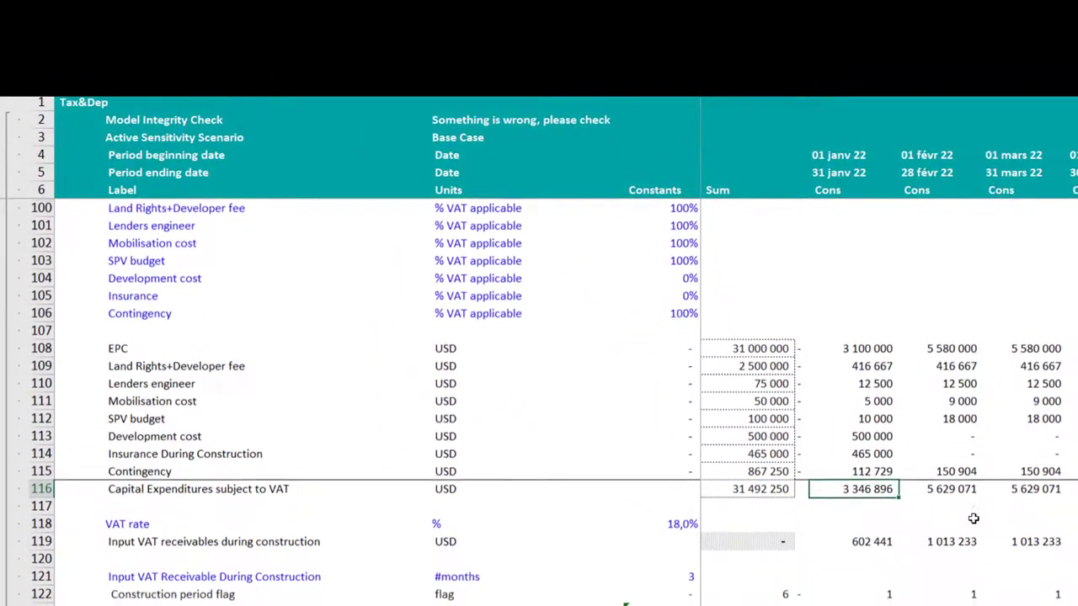
{"action": "left_click", "coordinate": [881, 540]}
{"action": "key", "text": "F2"}
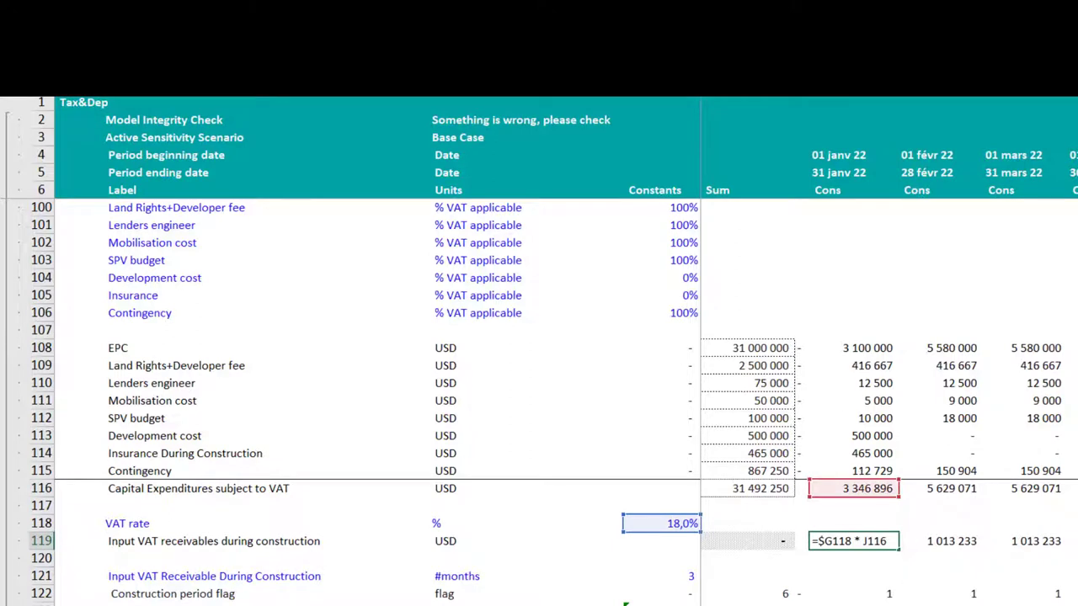
{"action": "key", "text": "Escape"}
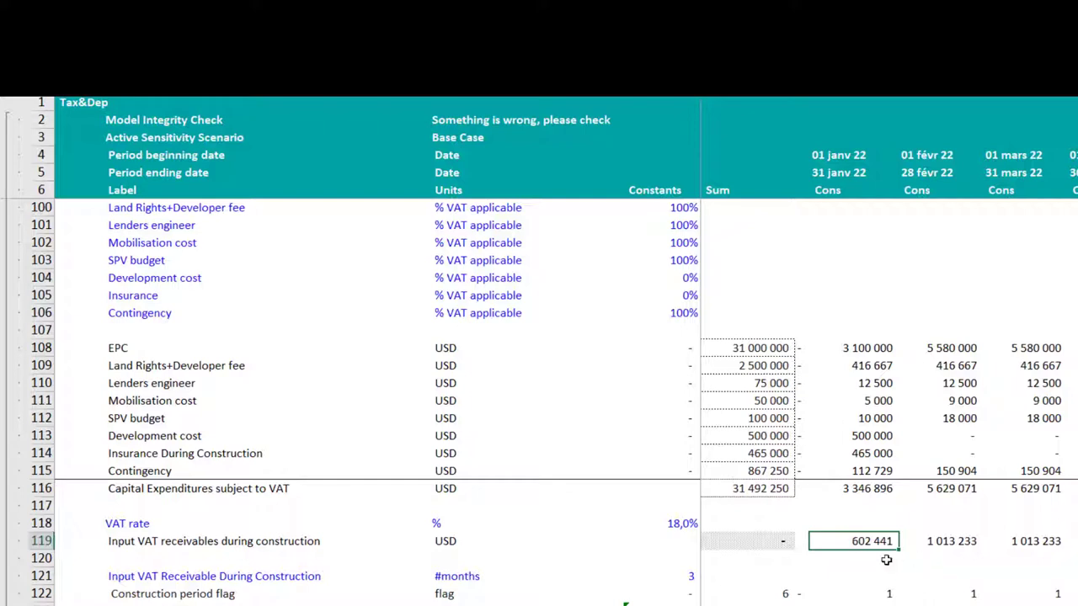
{"action": "left_click", "coordinate": [480, 541]}
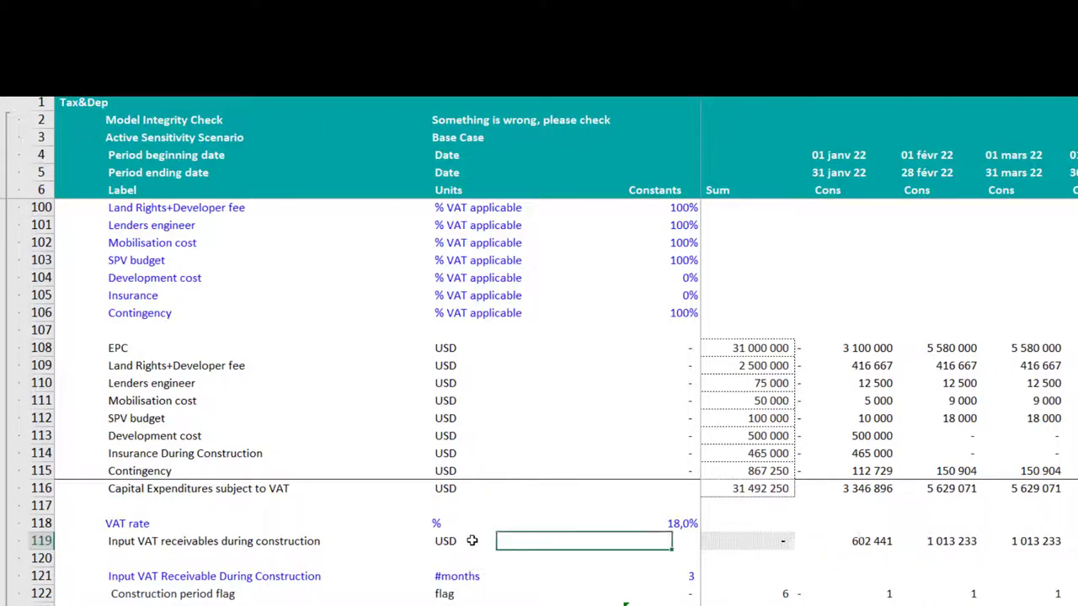
{"action": "left_click", "coordinate": [871, 539]}
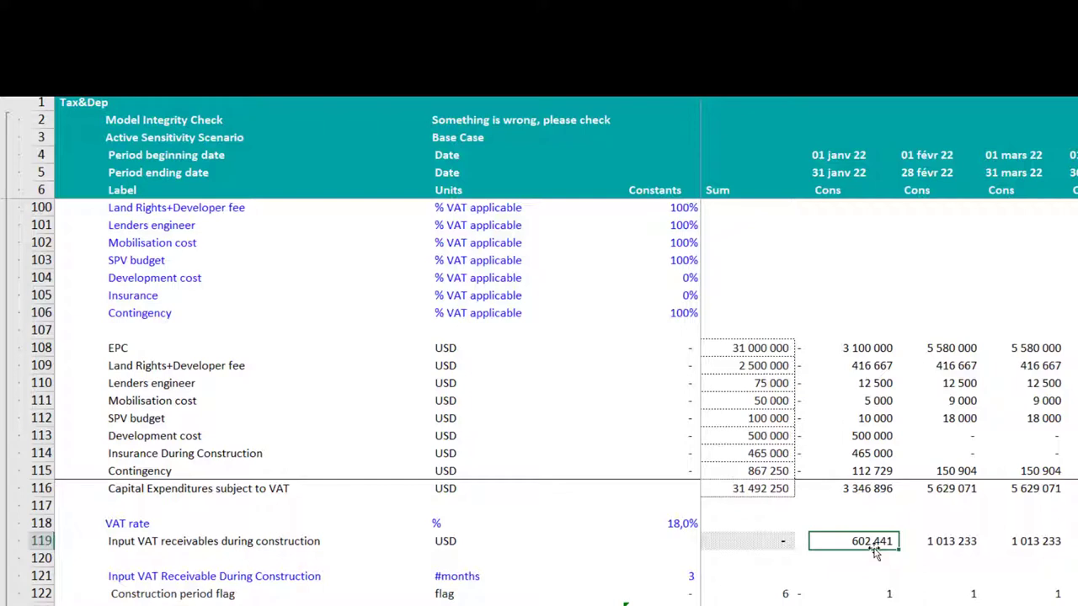
Compare the January to March 2022 input VAT receivables with their period dates and view the Input VAT Received during construction rows.
{"action": "left_click", "coordinate": [852, 159]}
{"action": "left_click", "coordinate": [855, 175]}
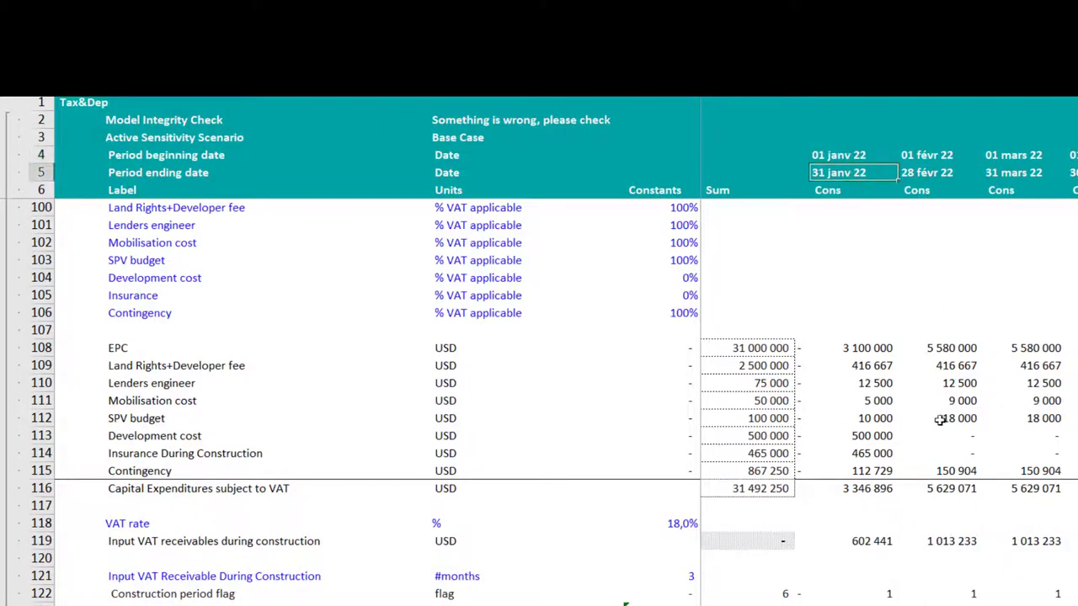
{"action": "left_click", "coordinate": [880, 543]}
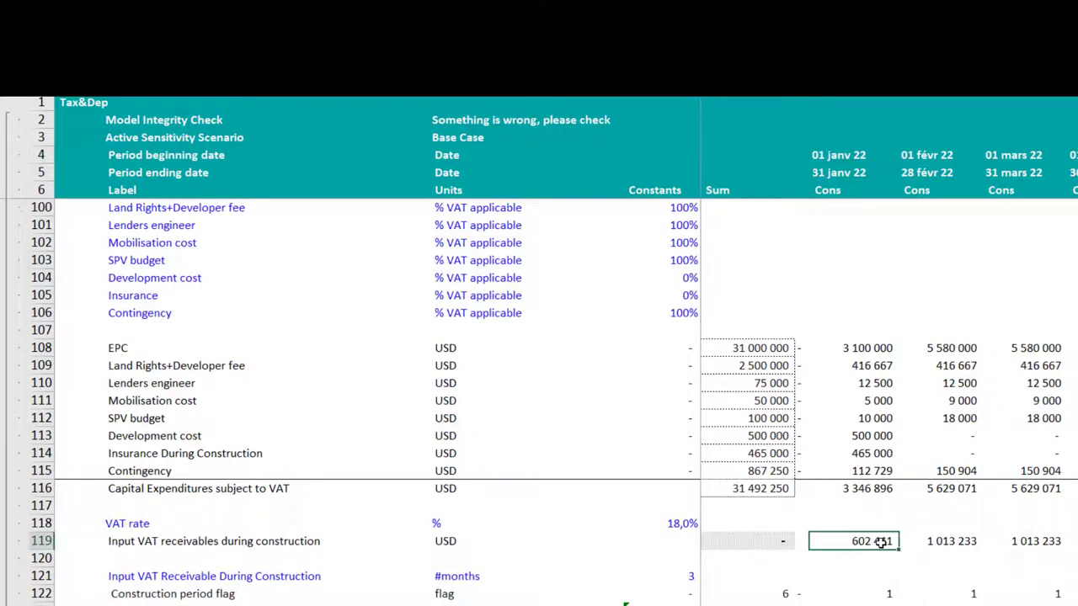
{"action": "left_click", "coordinate": [926, 544]}
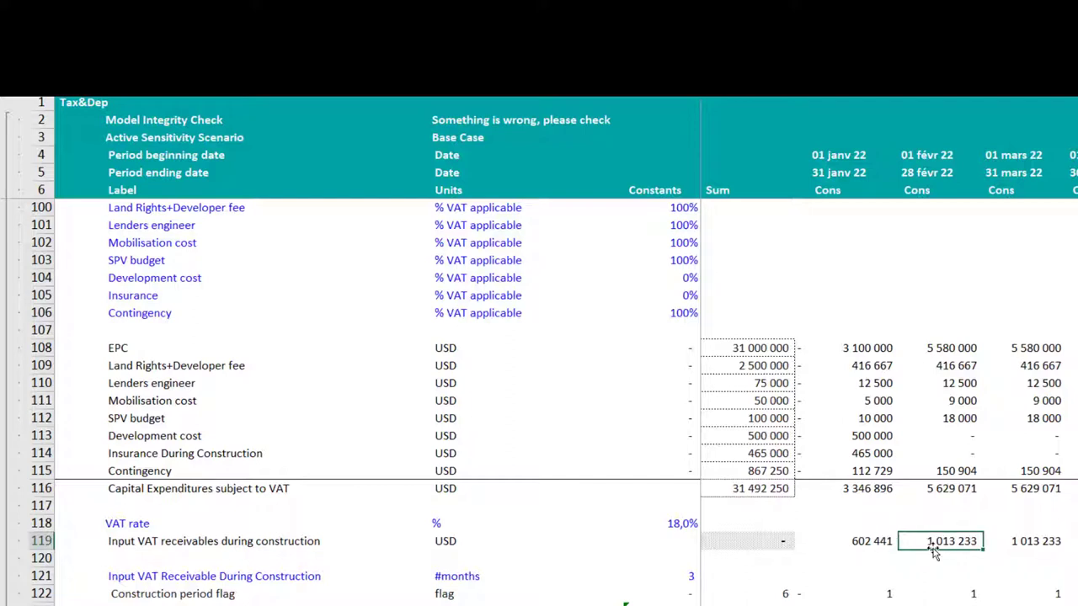
{"action": "left_click", "coordinate": [1034, 543]}
{"action": "key", "text": "Left"}
{"action": "key", "text": "Left"}
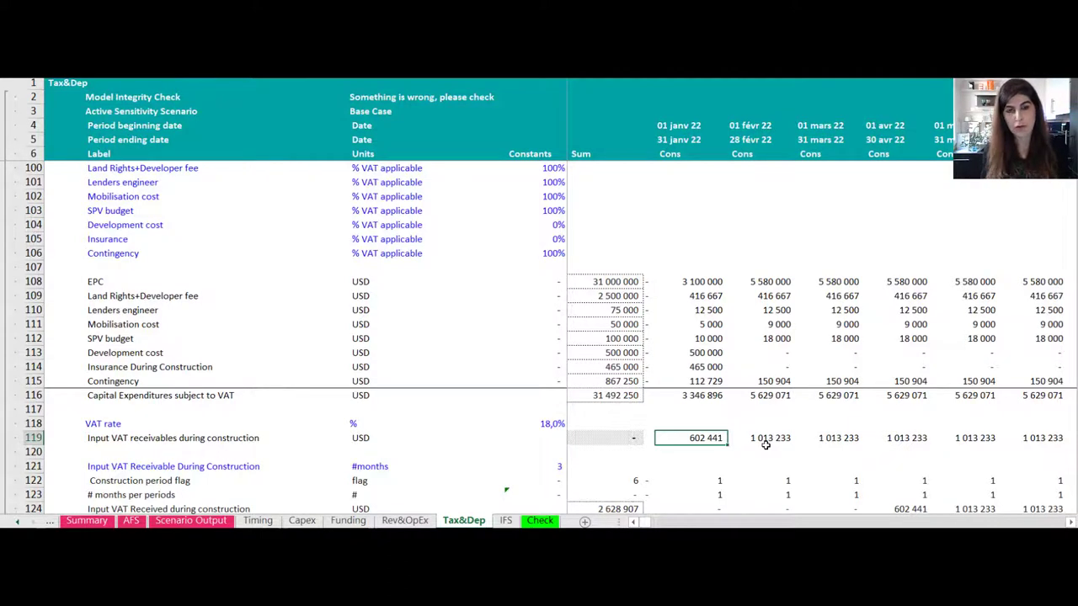
{"action": "scroll", "coordinate": [765, 446], "scroll_direction": "down", "scroll_amount": 1}
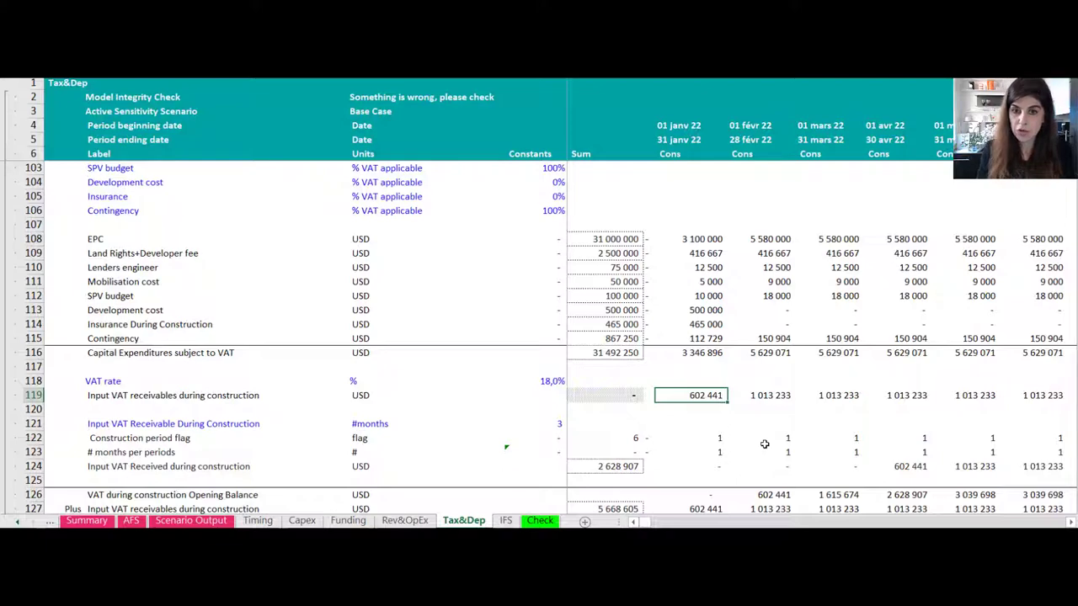
{"action": "scroll", "coordinate": [764, 444], "scroll_direction": "down", "scroll_amount": 1}
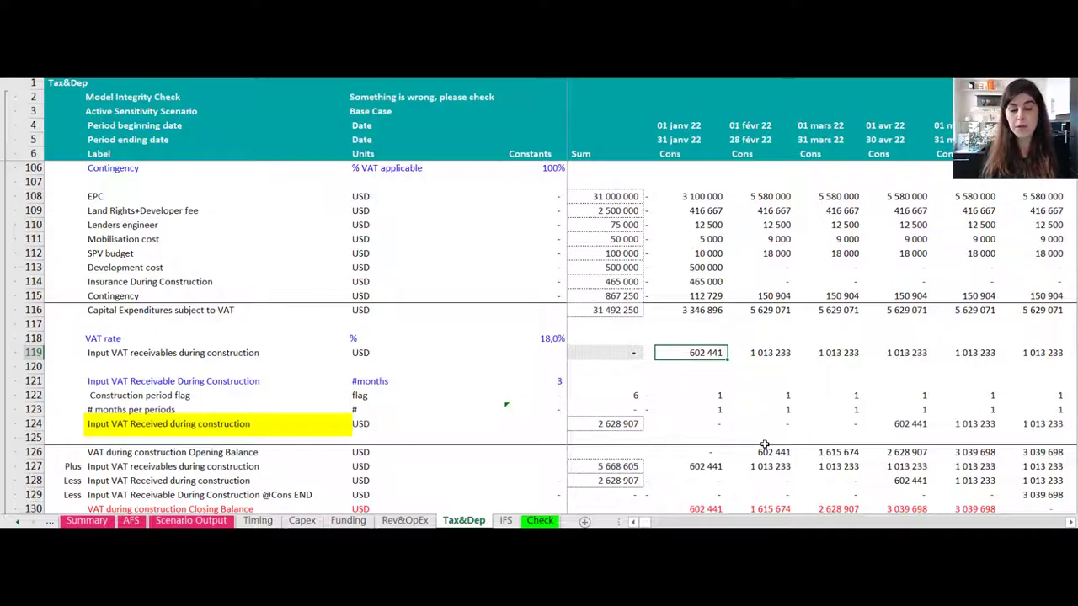
Review the Input VAT Receivable During Construction months input alongside the January 2022 taxable capex and the January to March receivables.
{"action": "left_click", "coordinate": [164, 383]}
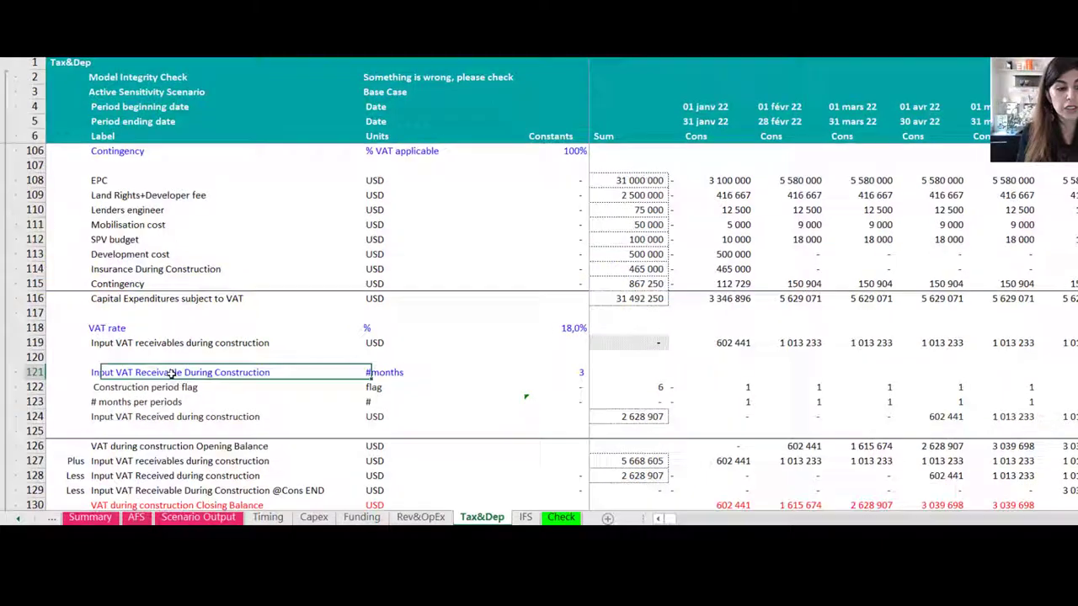
{"action": "left_click", "coordinate": [497, 373]}
{"action": "left_click", "coordinate": [554, 376]}
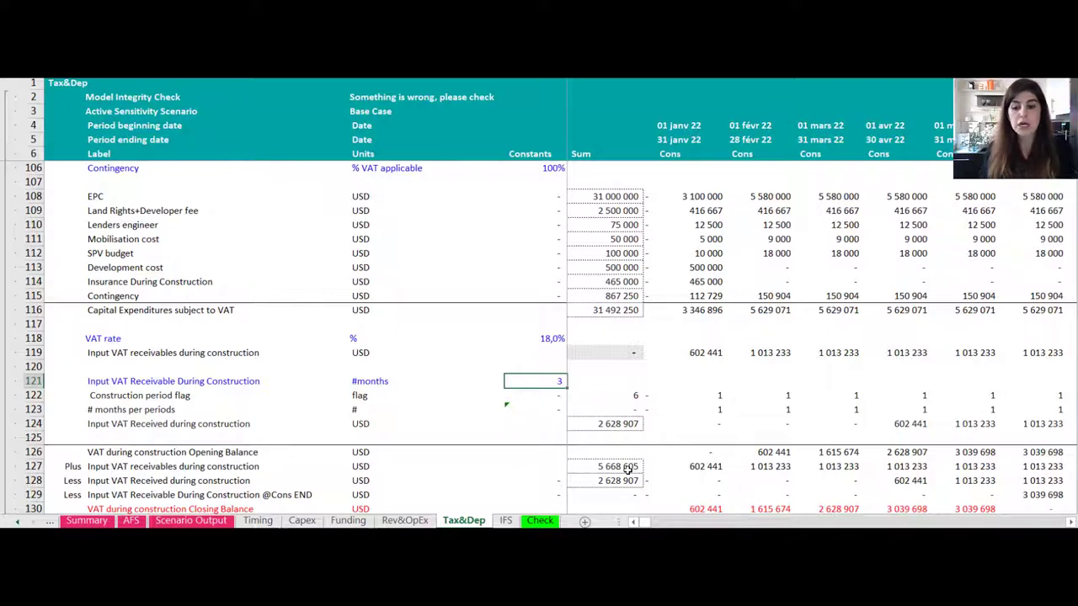
{"action": "left_click", "coordinate": [698, 312]}
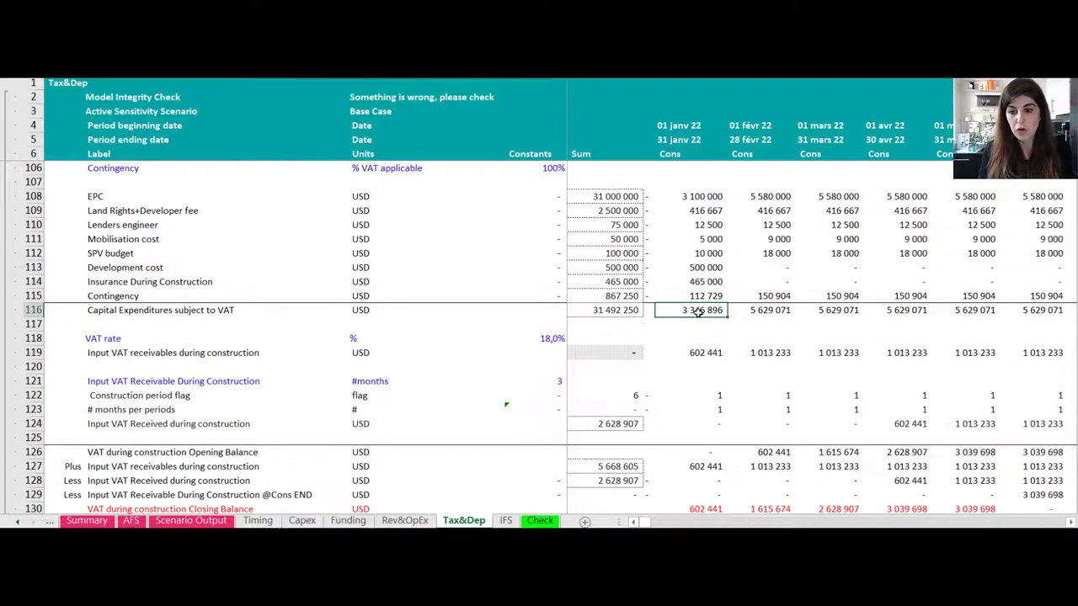
{"action": "left_click_drag", "start_coordinate": [705, 354], "coordinate": [828, 354]}
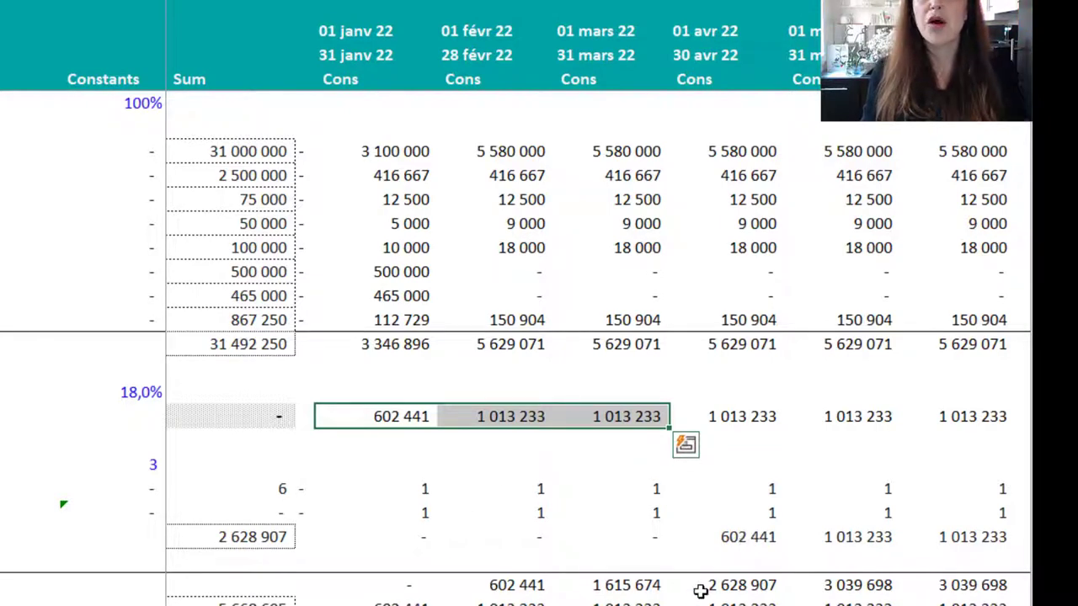
Match the January, February and March 2022 input VAT receivables to the amounts received in April, May and June 2022.
{"action": "left_click", "coordinate": [384, 415]}
{"action": "key", "text": "alt+m+d"}
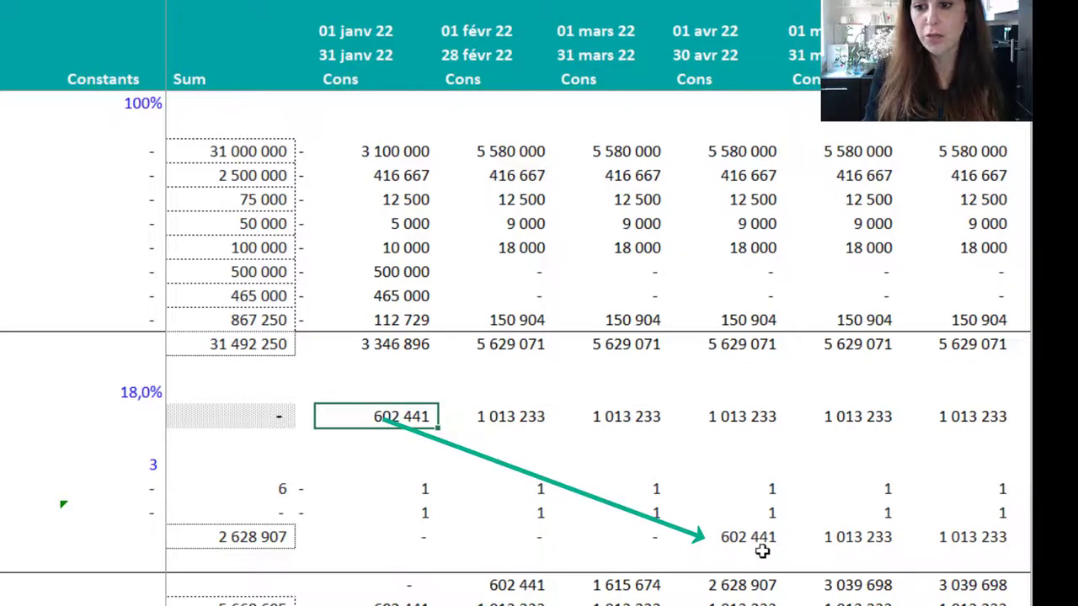
{"action": "left_click", "coordinate": [705, 536]}
{"action": "left_click", "coordinate": [495, 421]}
{"action": "key", "text": "alt+m+d"}
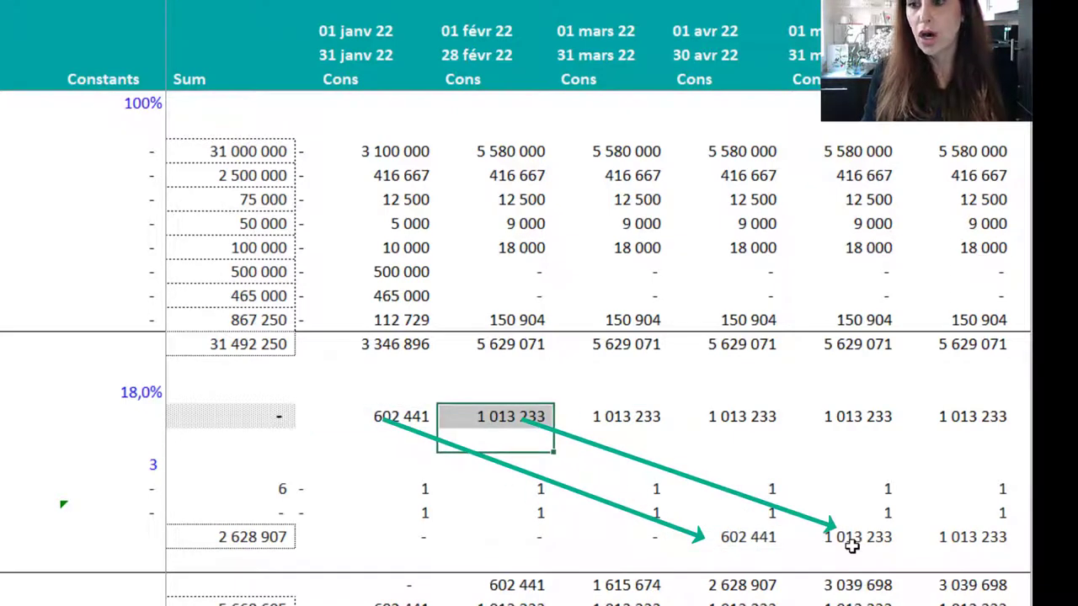
{"action": "left_click", "coordinate": [882, 541]}
{"action": "left_click", "coordinate": [597, 418]}
{"action": "key", "text": "alt+m+d"}
{"action": "left_click", "coordinate": [596, 419]}
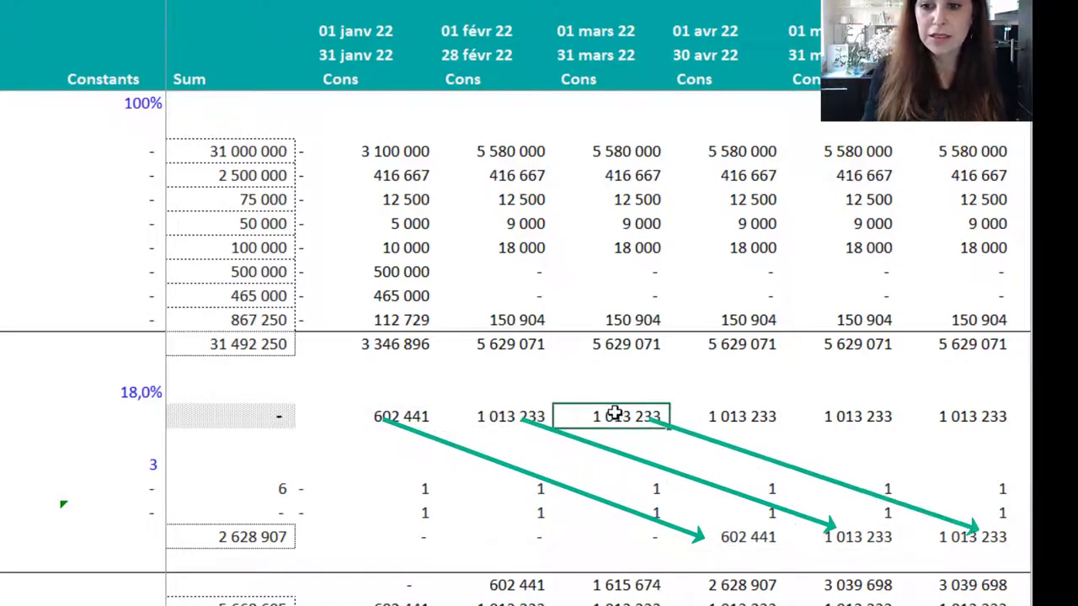
{"action": "left_click", "coordinate": [969, 539]}
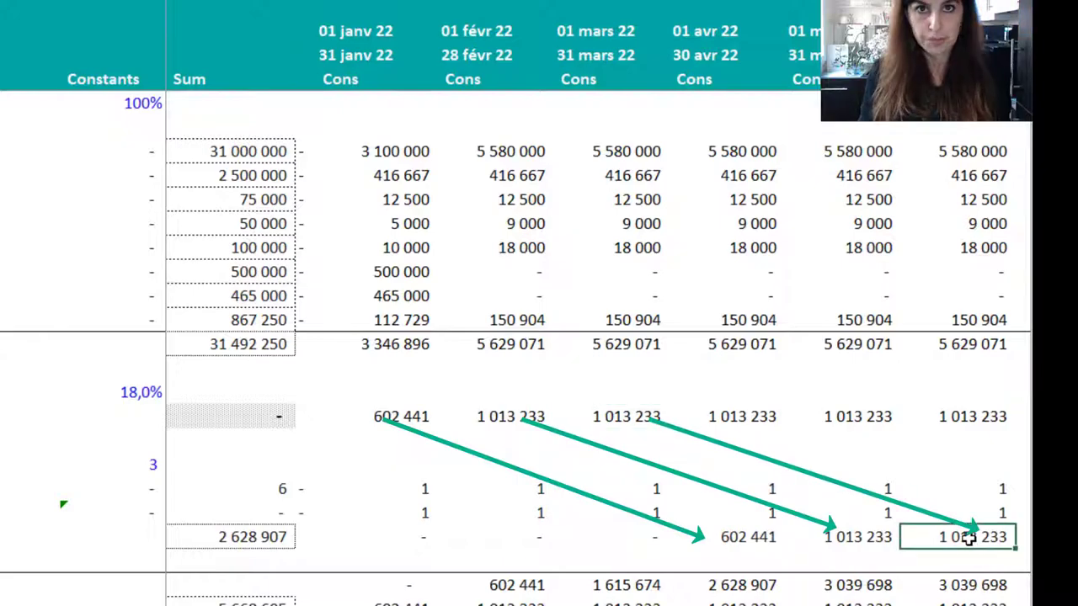
{"action": "key", "text": "alt+m+a+a"}
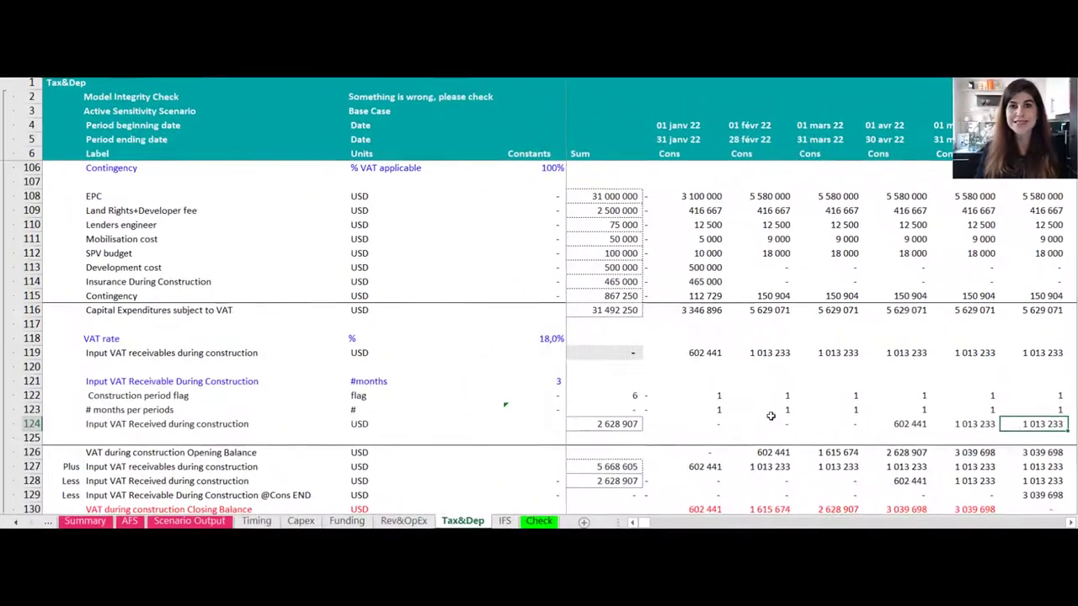
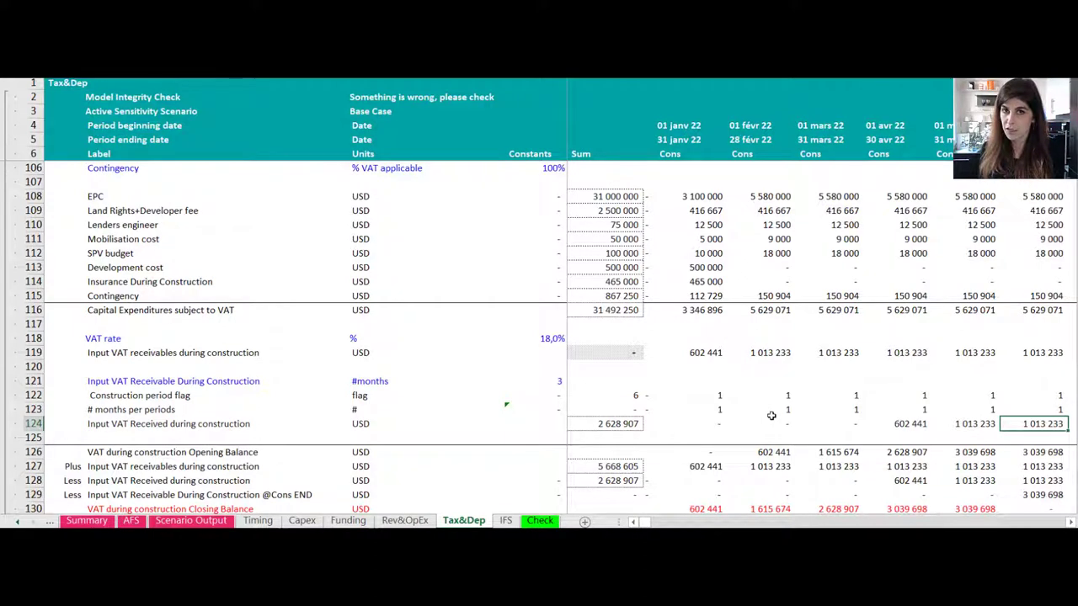
Inspect the February 2022 formula for Input VAT Received during construction and its referenced cells.
{"action": "left_click", "coordinate": [772, 412]}
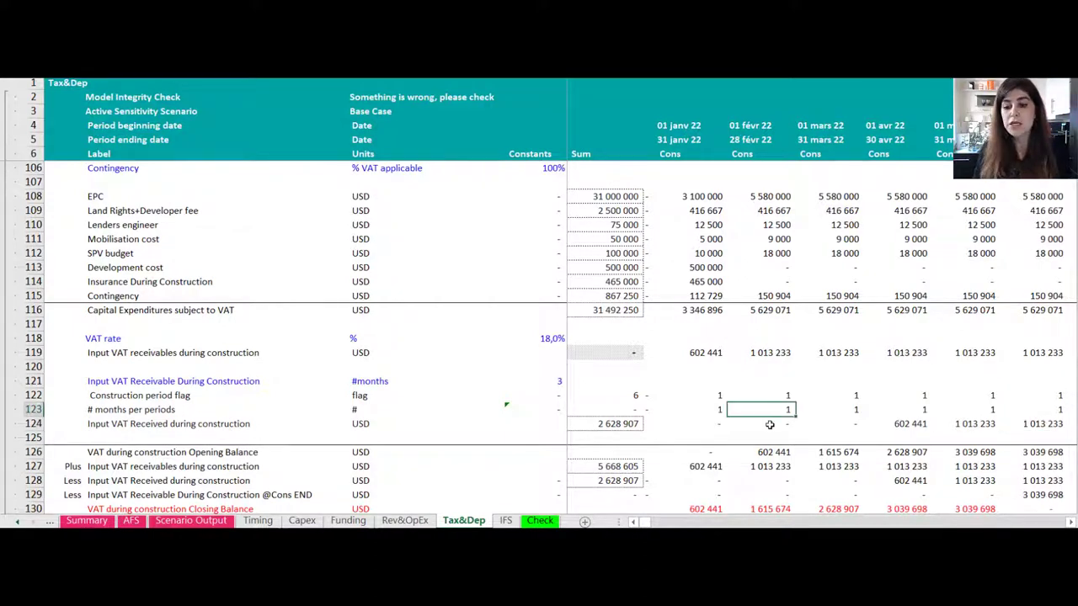
{"action": "left_click", "coordinate": [785, 428]}
{"action": "key", "text": "F2"}
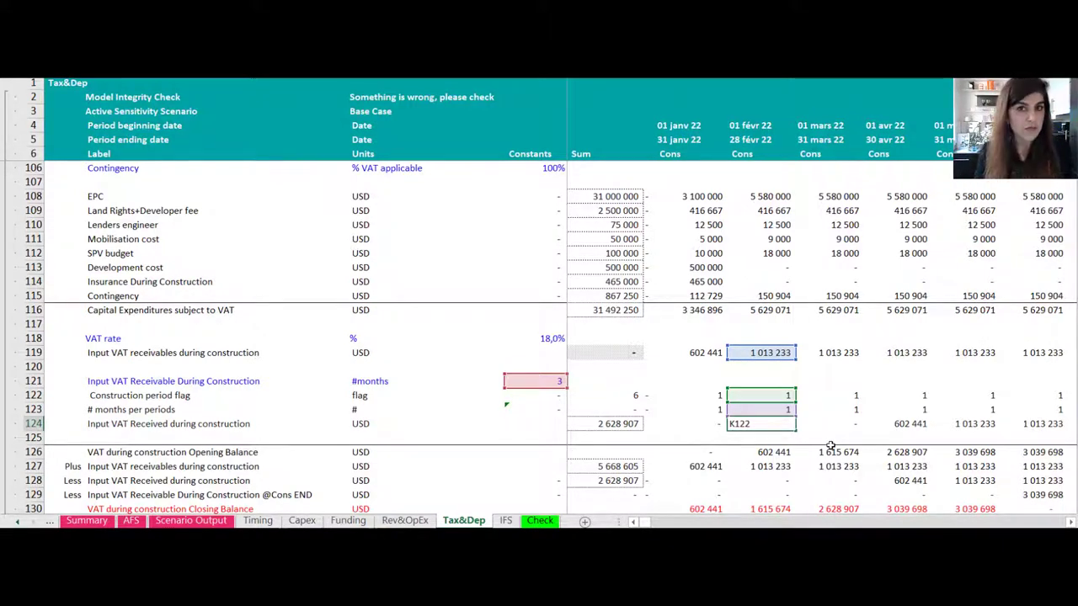
{"action": "key", "text": "Return"}
Compare the Input VAT Received during construction values across January to April 2022.
{"action": "left_click", "coordinate": [855, 426]}
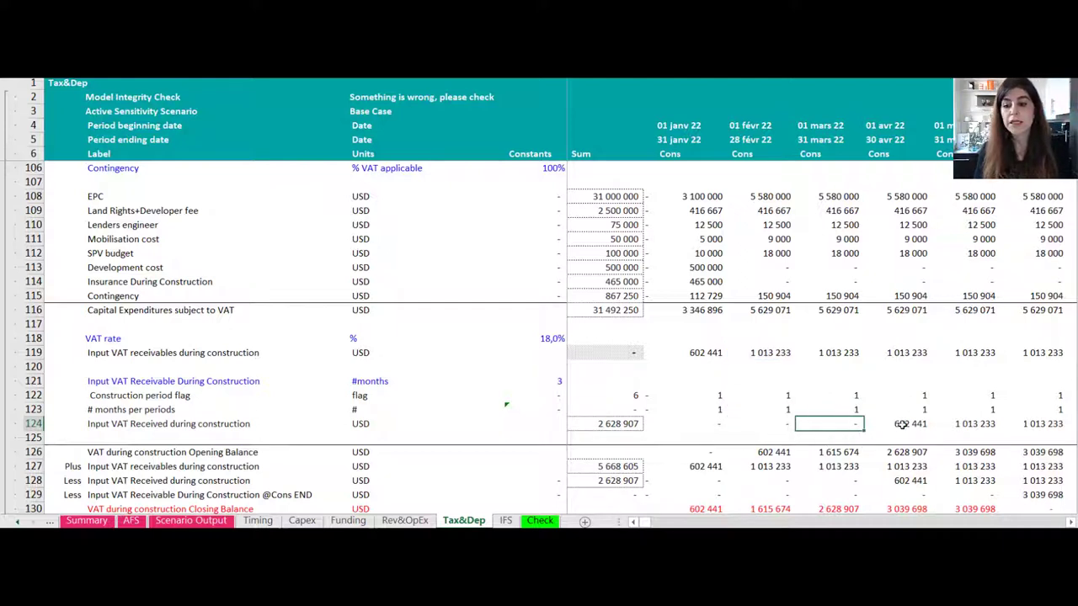
{"action": "left_click", "coordinate": [901, 424]}
{"action": "left_click", "coordinate": [845, 429]}
{"action": "left_click", "coordinate": [893, 424]}
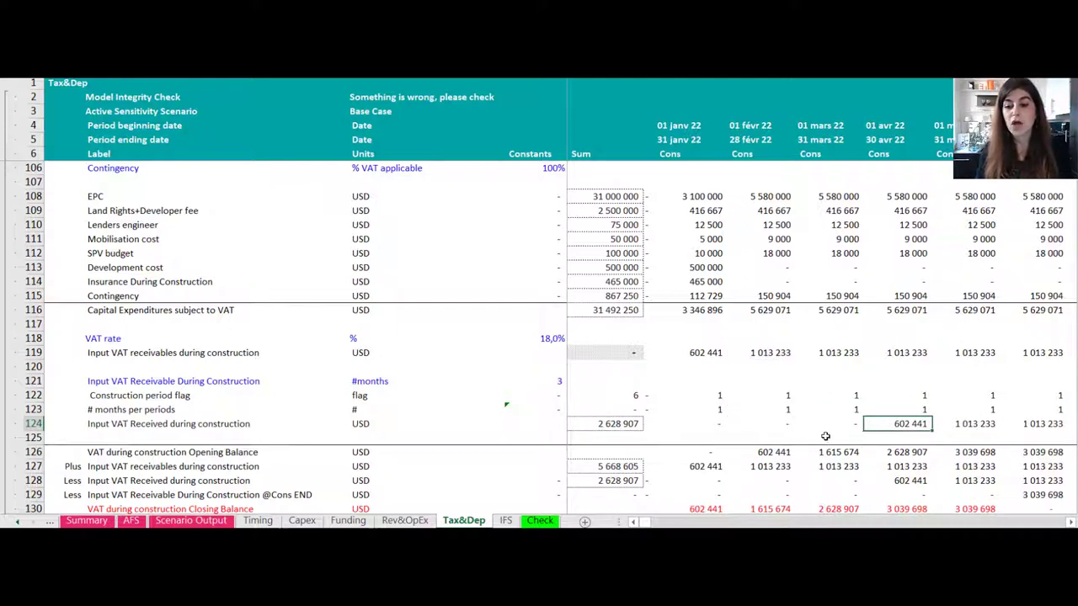
{"action": "left_click", "coordinate": [806, 429]}
{"action": "left_click", "coordinate": [732, 424]}
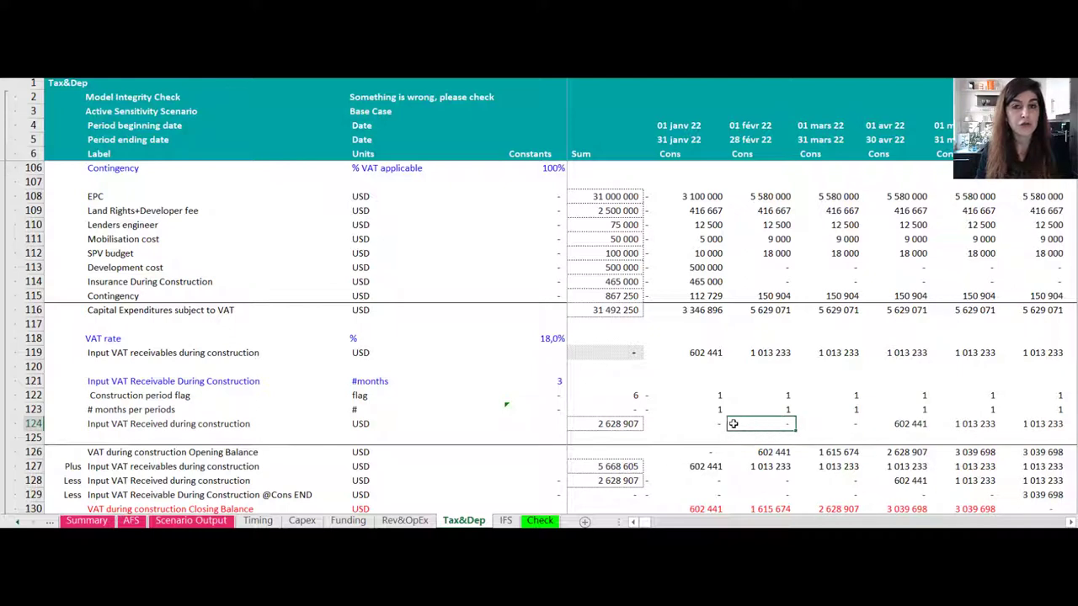
{"action": "left_click", "coordinate": [671, 426]}
Inspect the January 2022 formula for VAT paid/refunded during construction and check the February amount.
{"action": "scroll", "coordinate": [895, 439], "scroll_direction": "down", "scroll_amount": 1}
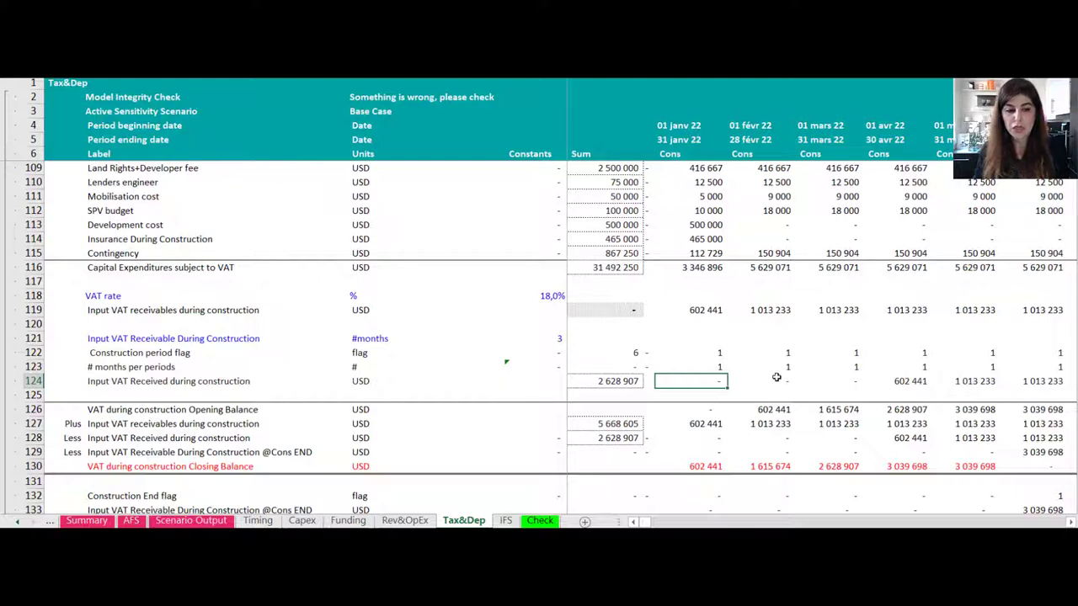
{"action": "scroll", "coordinate": [779, 379], "scroll_direction": "down", "scroll_amount": 1}
{"action": "left_click", "coordinate": [686, 484]}
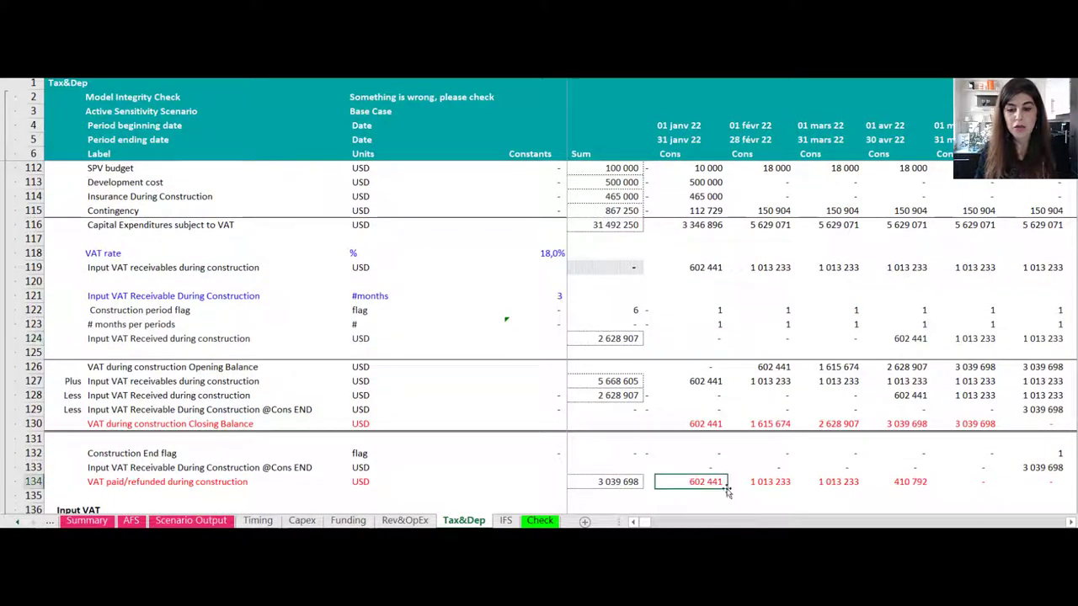
{"action": "key", "text": "F2"}
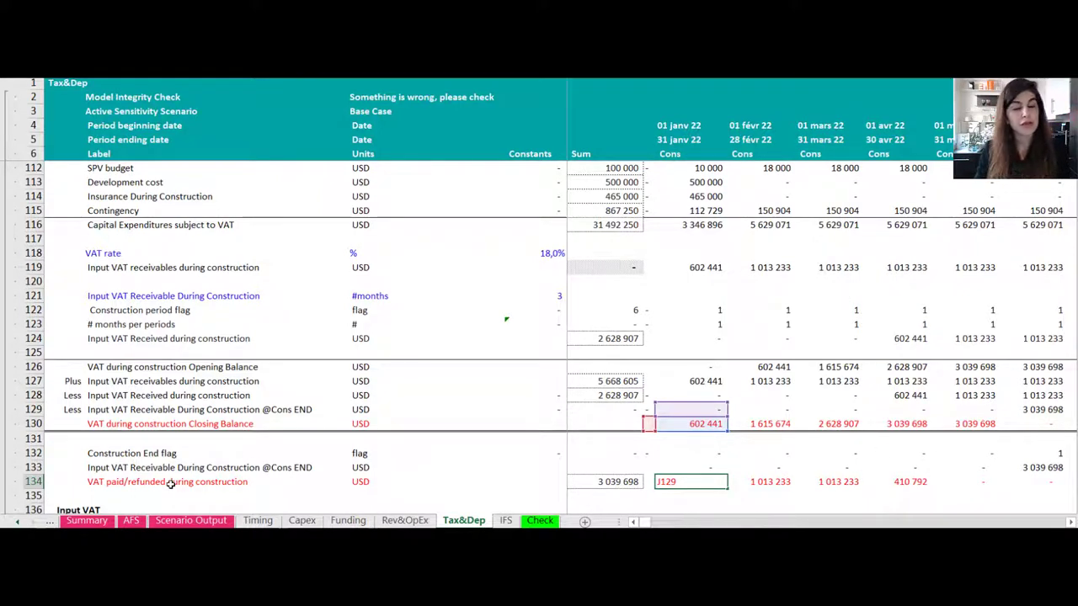
{"action": "key", "text": "Escape"}
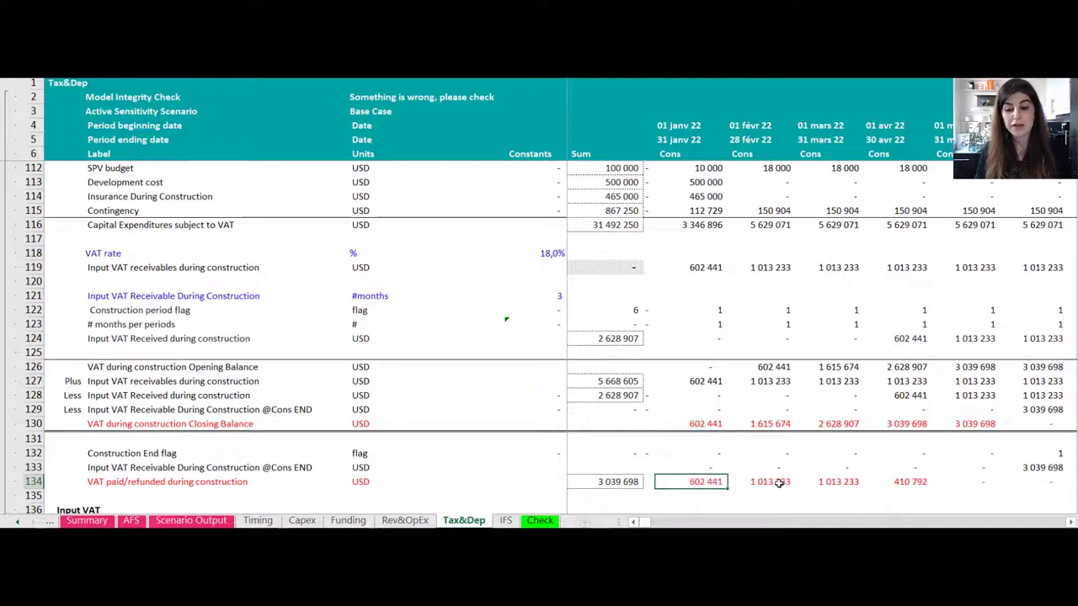
{"action": "left_click", "coordinate": [775, 481]}
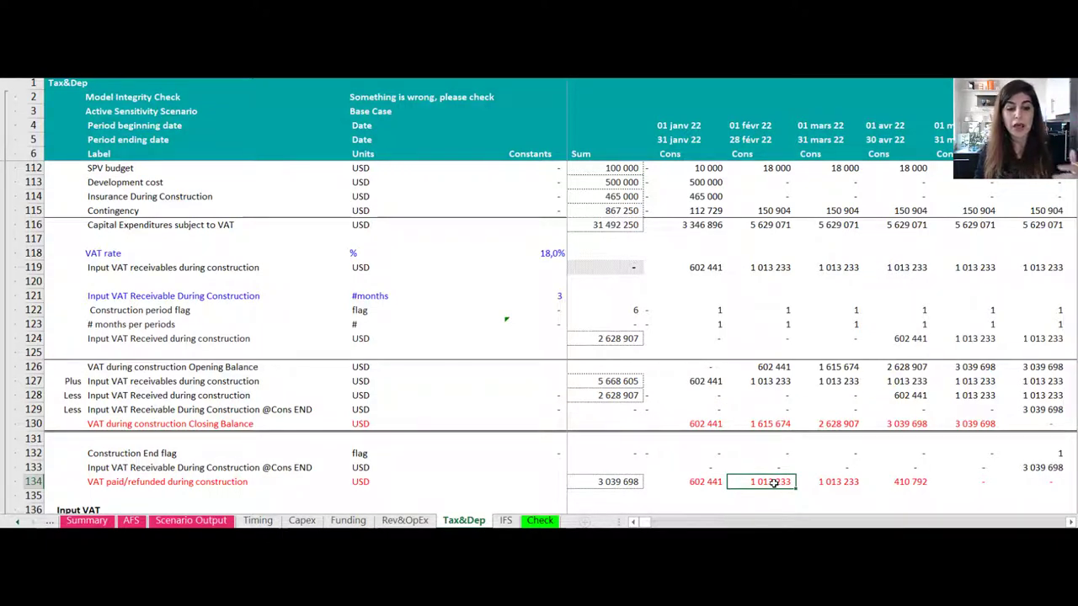
{"action": "left_click", "coordinate": [682, 482]}
Open the Funding sheet and locate the VAT paid/refunded during construction row under Uses of Funds.
{"action": "left_click", "coordinate": [348, 520]}
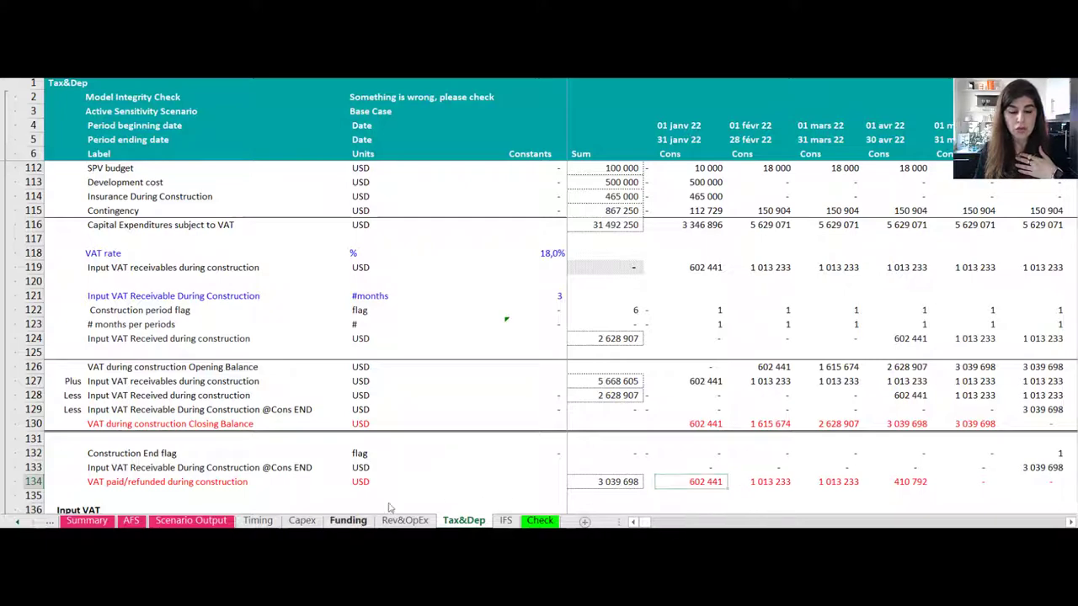
{"action": "scroll", "coordinate": [589, 378], "scroll_direction": "down", "scroll_amount": 15}
{"action": "scroll", "coordinate": [640, 380], "scroll_direction": "up", "scroll_amount": 9}
{"action": "scroll", "coordinate": [655, 377], "scroll_direction": "up", "scroll_amount": 18}
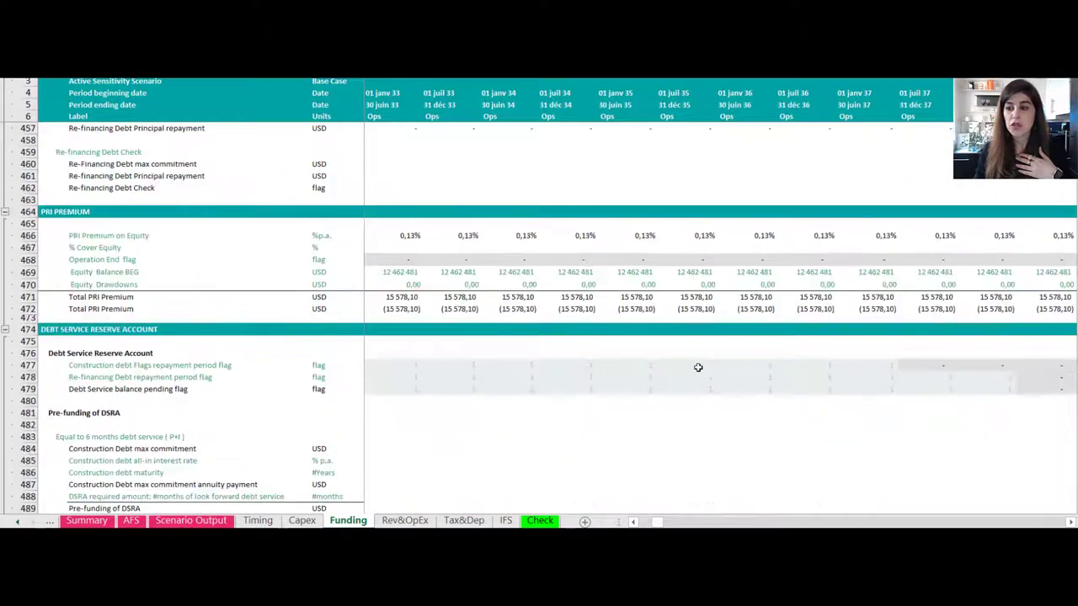
{"action": "scroll", "coordinate": [1010, 326], "scroll_direction": "up", "scroll_amount": 20}
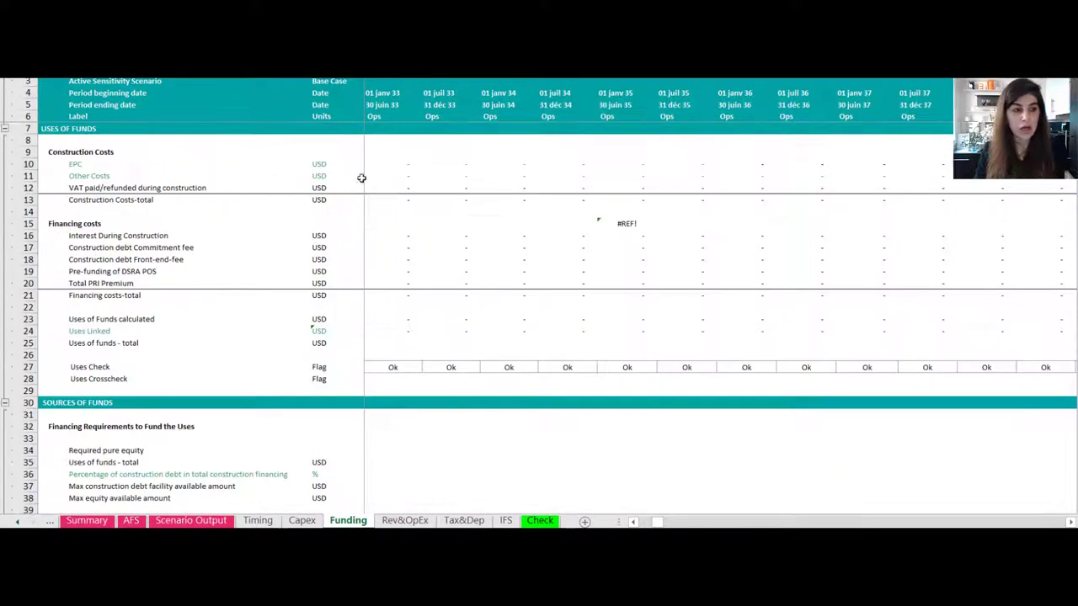
{"action": "left_click", "coordinate": [35, 188]}
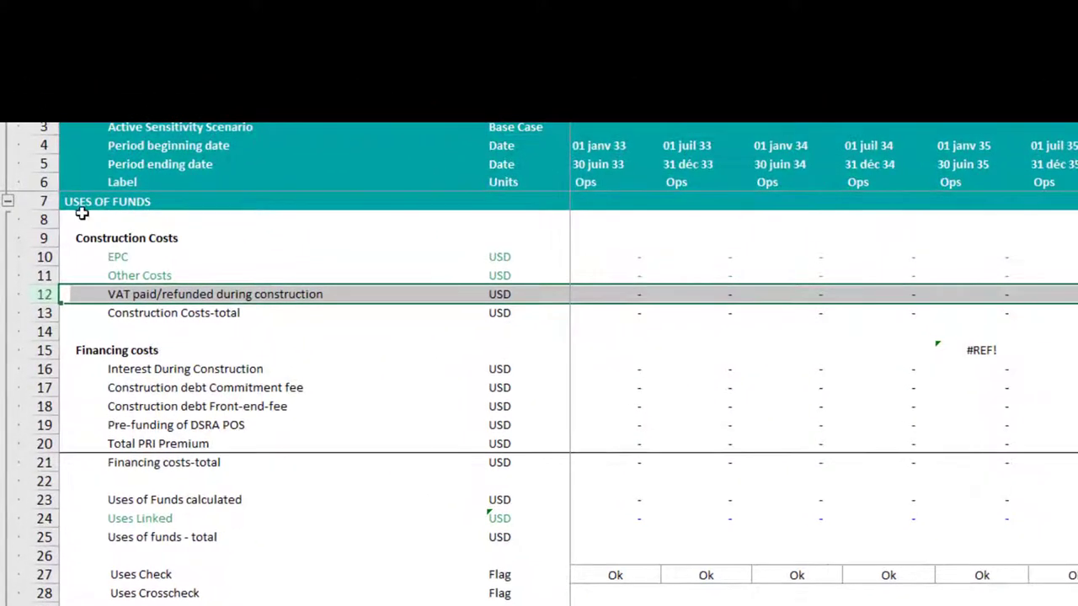
Review the Uses and Sources of Funds sections and examine the January 2022 VAT paid/refunded amount under Construction Costs.
{"action": "left_click", "coordinate": [69, 188]}
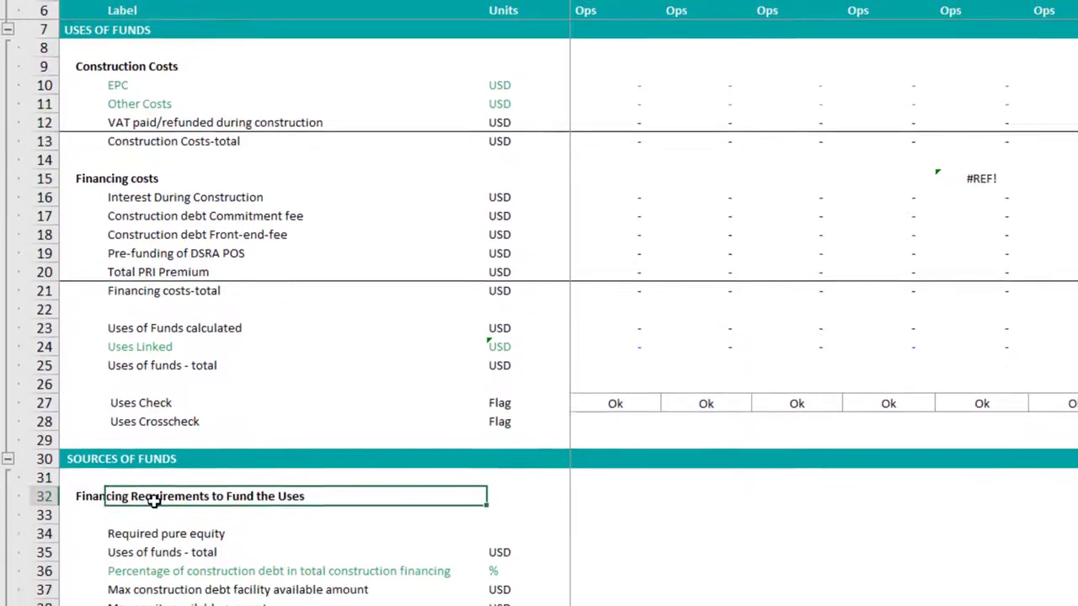
{"action": "left_click", "coordinate": [133, 266]}
{"action": "left_click", "coordinate": [808, 103]}
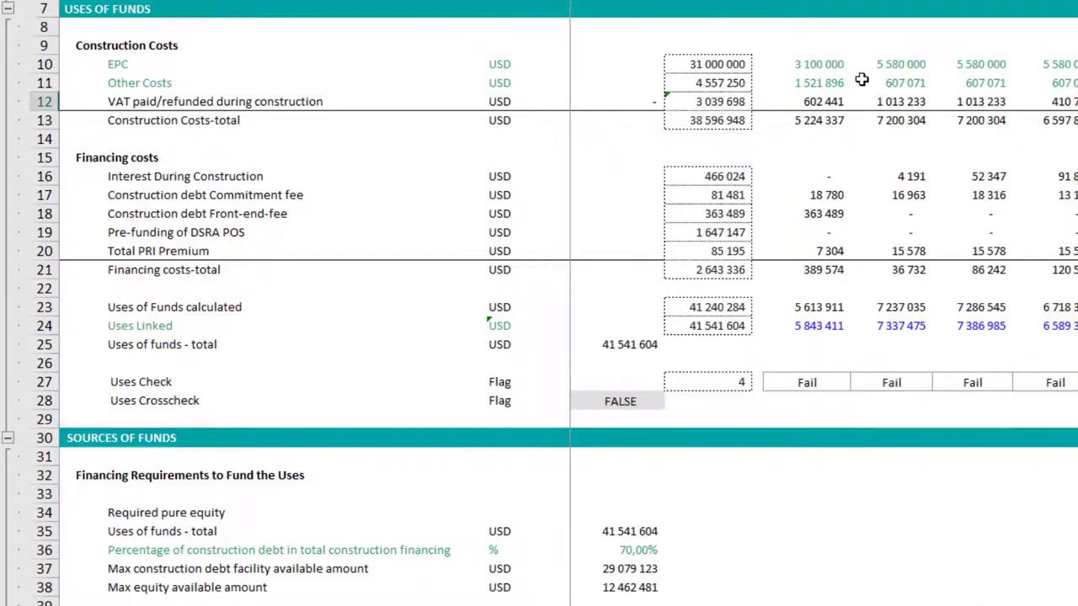
{"action": "left_click", "coordinate": [846, 104]}
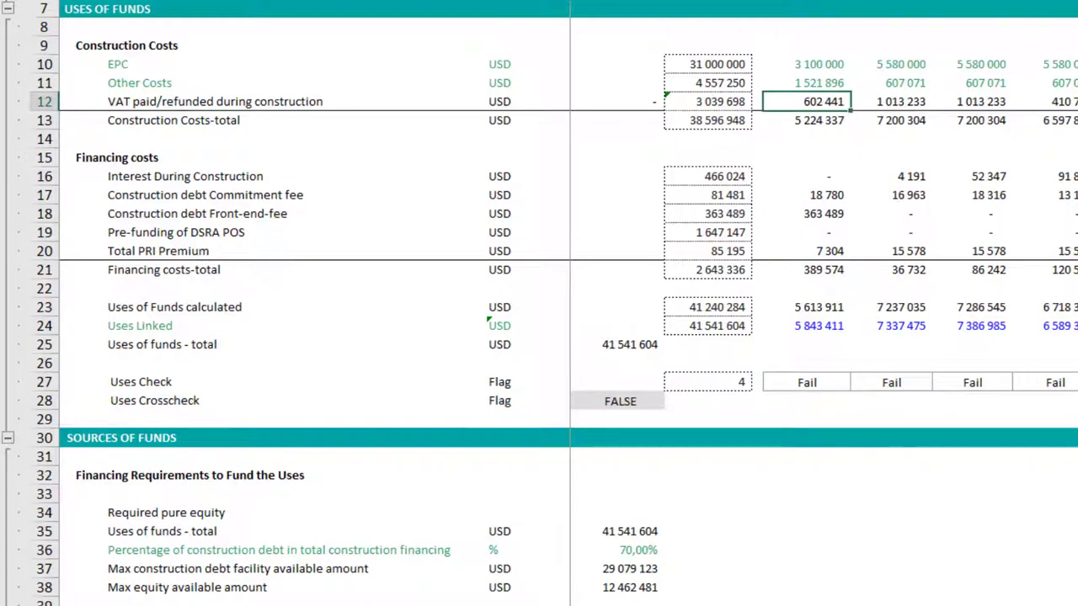
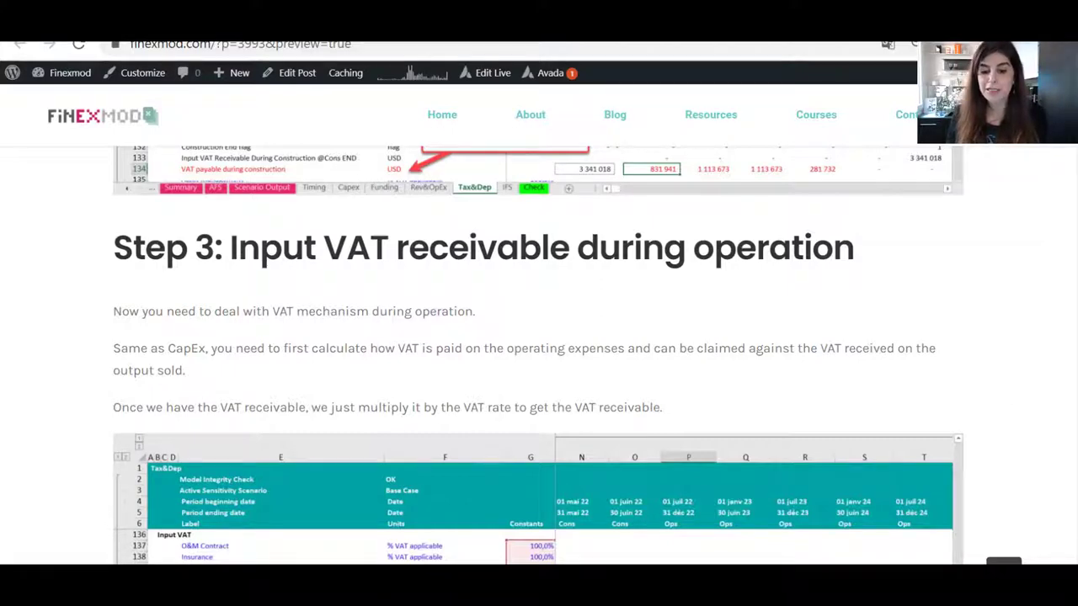
Switch back to the Excel workbook and review the VAT-applicable percentages for operating costs under Input VAT on the Tax&Dep sheet.
{"action": "key", "text": "alt+Tab"}
{"action": "left_click", "coordinate": [355, 424]}
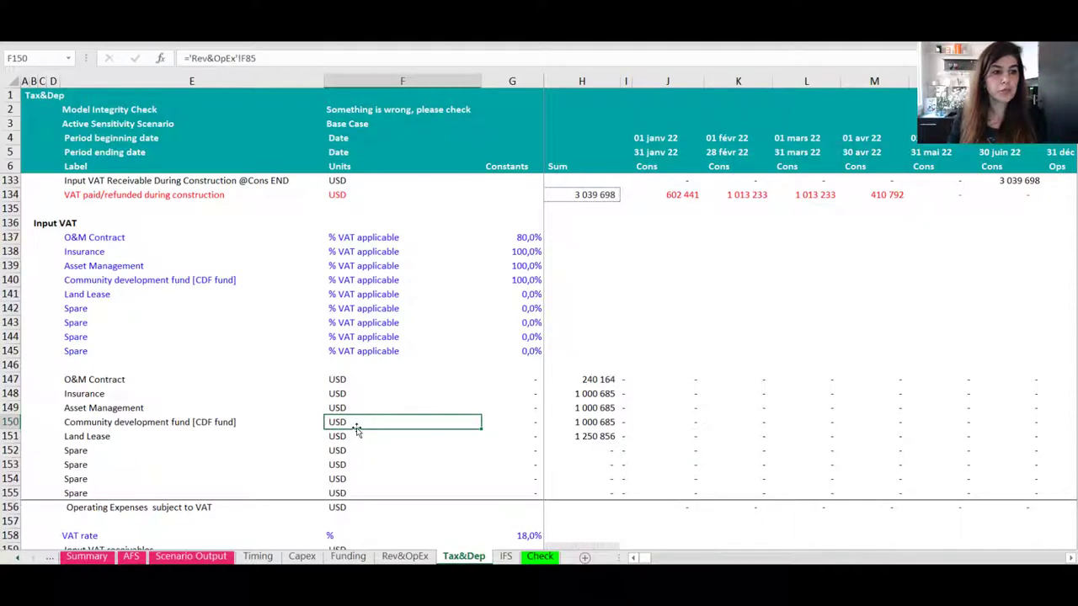
{"action": "scroll", "coordinate": [202, 387], "scroll_direction": "up", "scroll_amount": 1}
{"action": "left_click", "coordinate": [19, 266]}
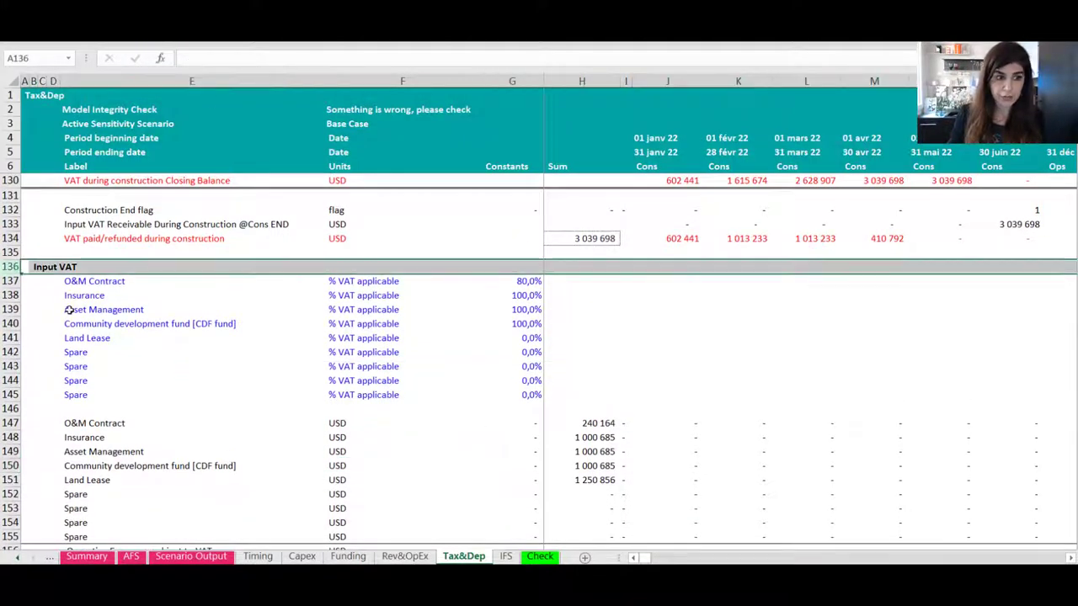
{"action": "scroll", "coordinate": [544, 450], "scroll_direction": "down", "scroll_amount": 1}
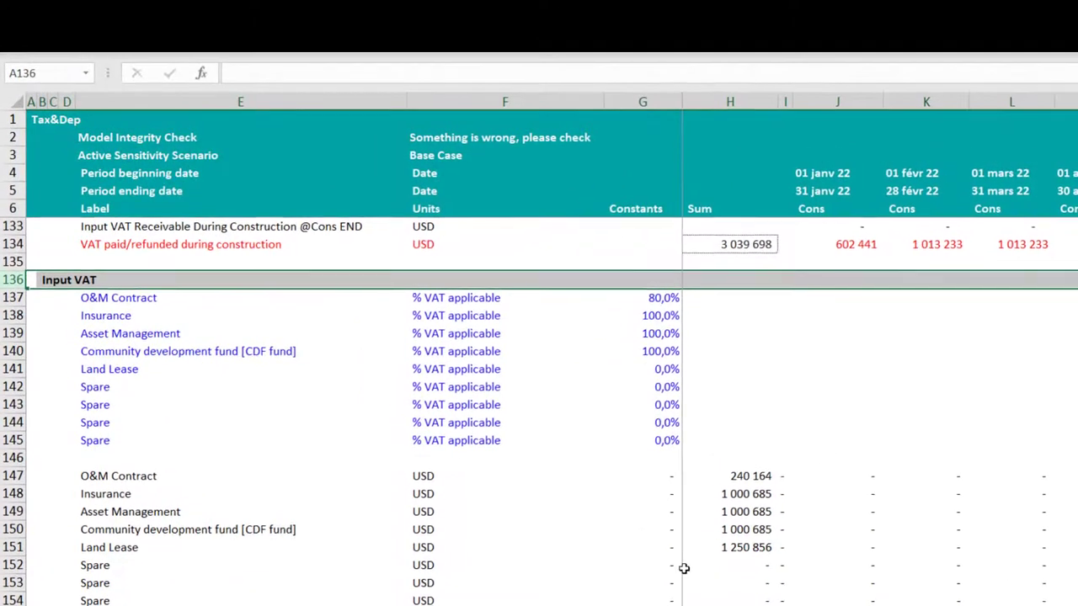
{"action": "left_click_drag", "start_coordinate": [188, 297], "coordinate": [667, 440]}
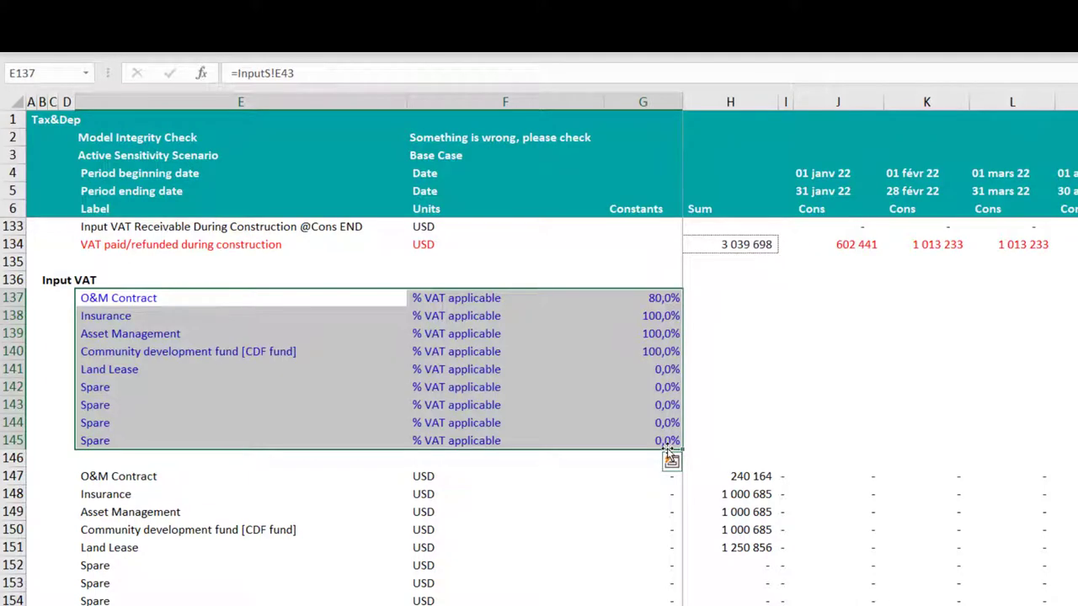
Check the Land Lease cost link and inspect the July to December 2022 formula for Operating Expenses subject to VAT.
{"action": "left_click", "coordinate": [920, 548]}
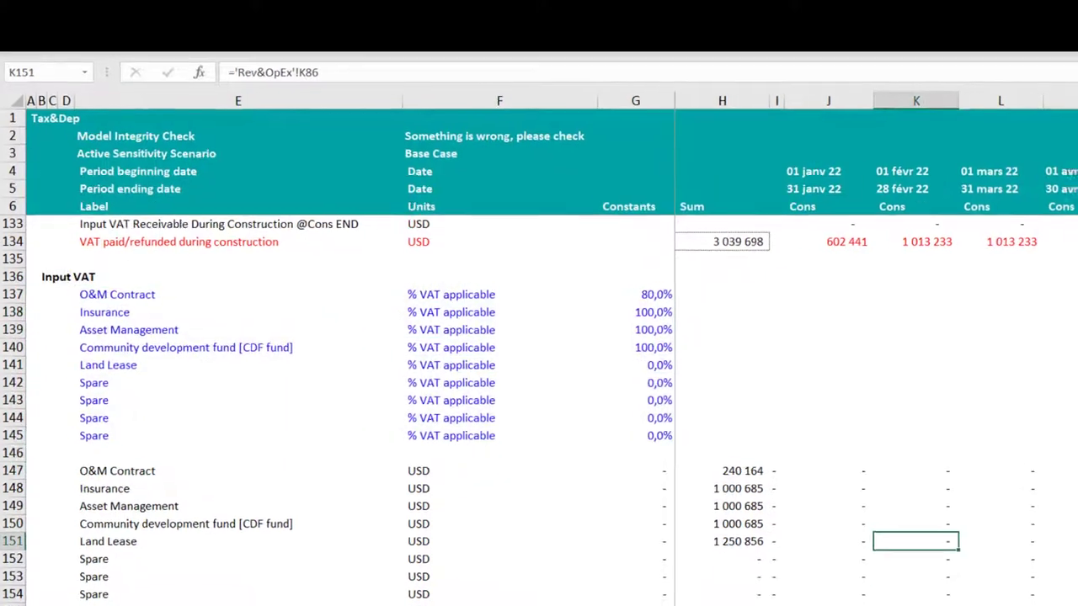
{"action": "left_click", "coordinate": [1069, 558]}
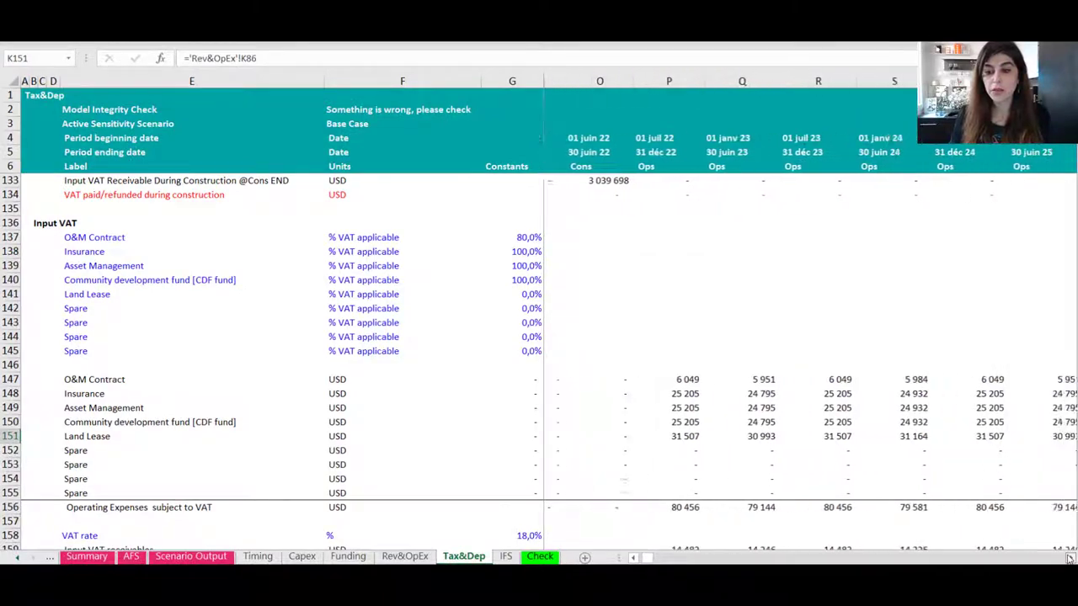
{"action": "left_click", "coordinate": [1070, 558]}
{"action": "left_click", "coordinate": [598, 507]}
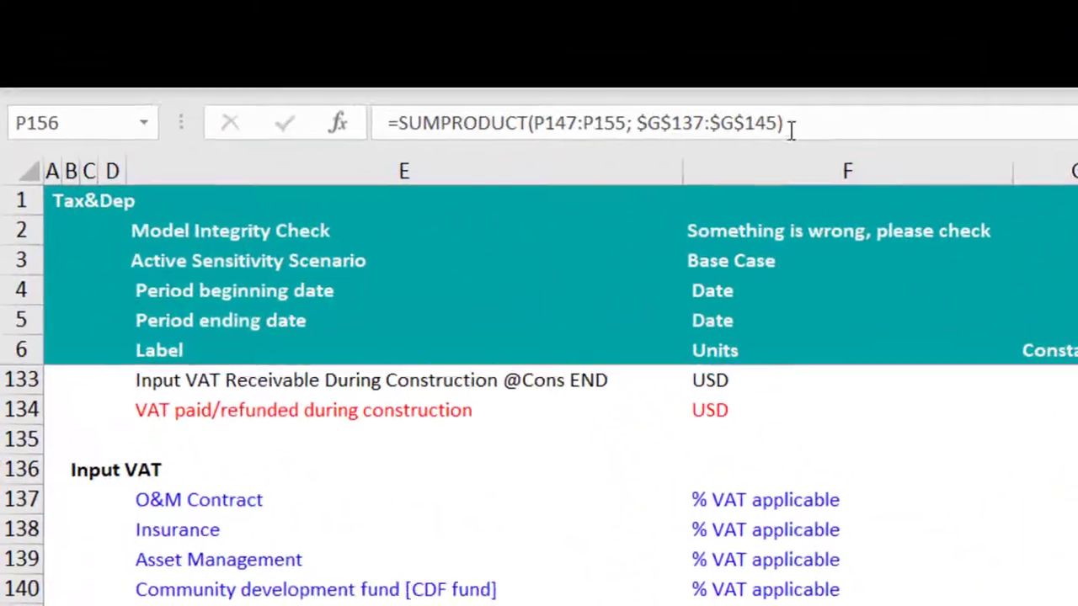
Trace the ranges in the July to December 2022 formula for Operating Expenses subject to VAT and locate the VAT rate row.
{"action": "left_click", "coordinate": [812, 128]}
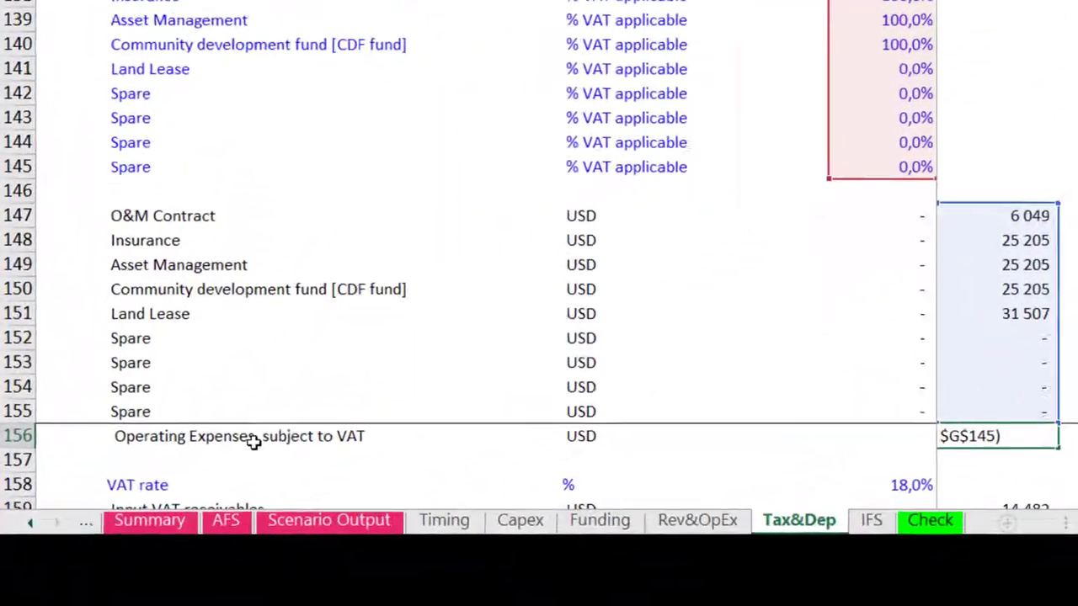
{"action": "left_click", "coordinate": [255, 439]}
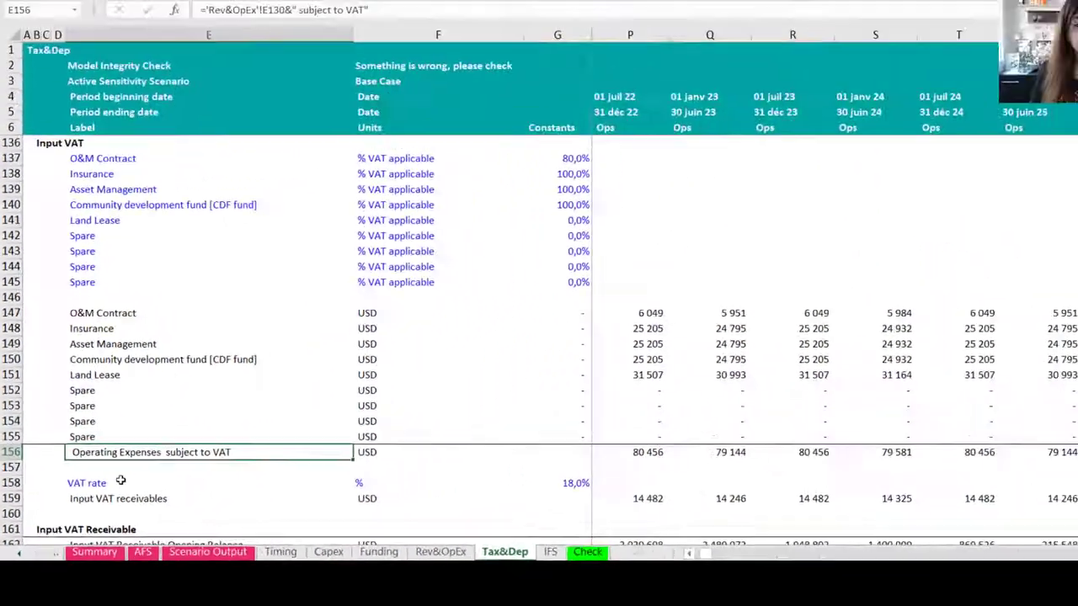
{"action": "left_click", "coordinate": [876, 465]}
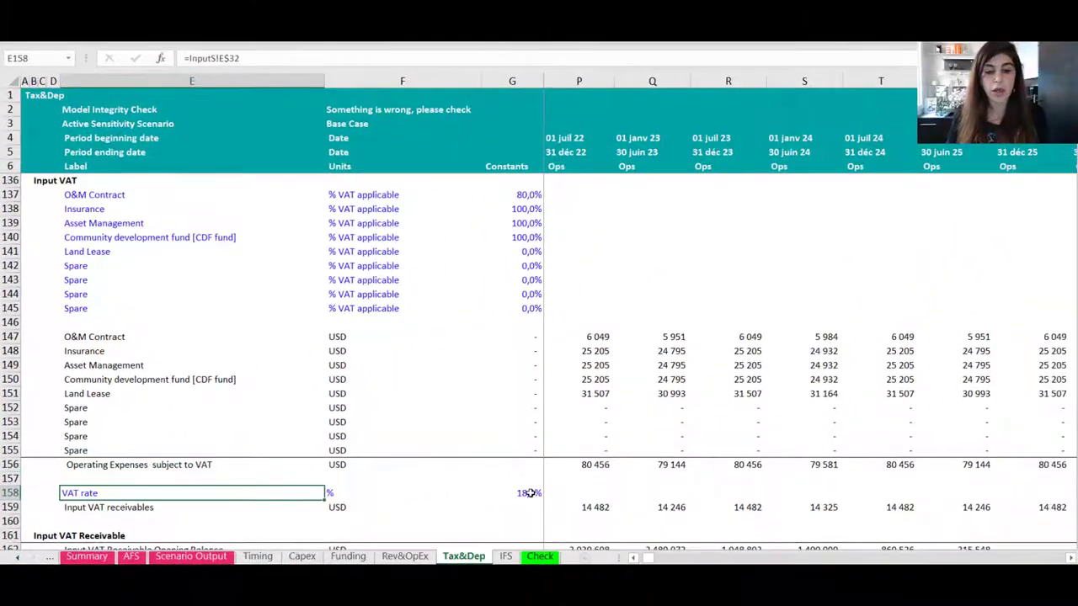
Inspect the July to December 2022 Input VAT receivables formula and trace its link to the VAT rate and operating expenses.
{"action": "left_click", "coordinate": [589, 507]}
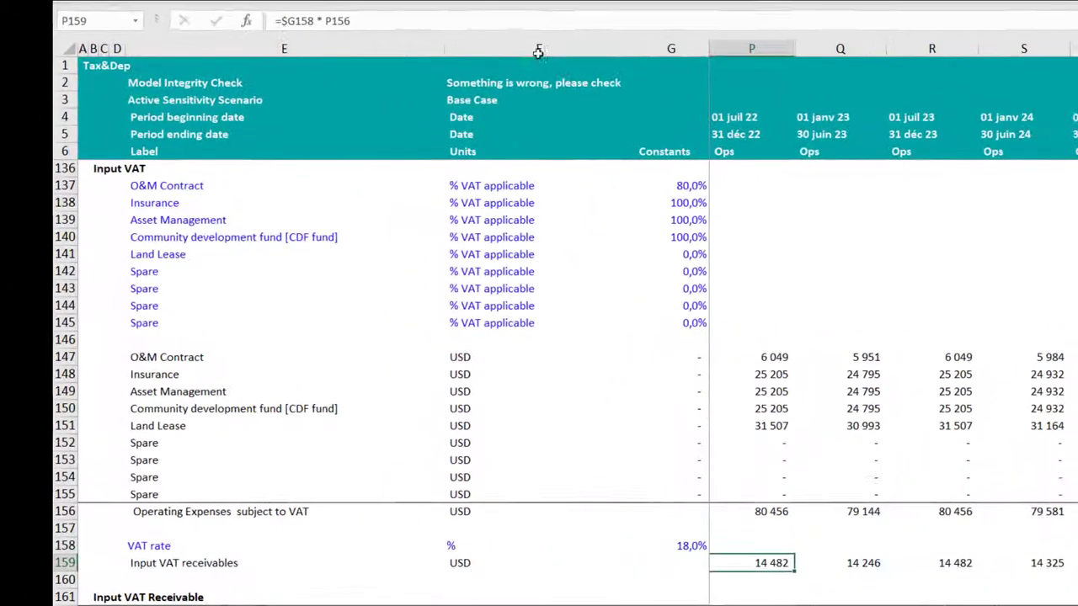
{"action": "left_click", "coordinate": [398, 58]}
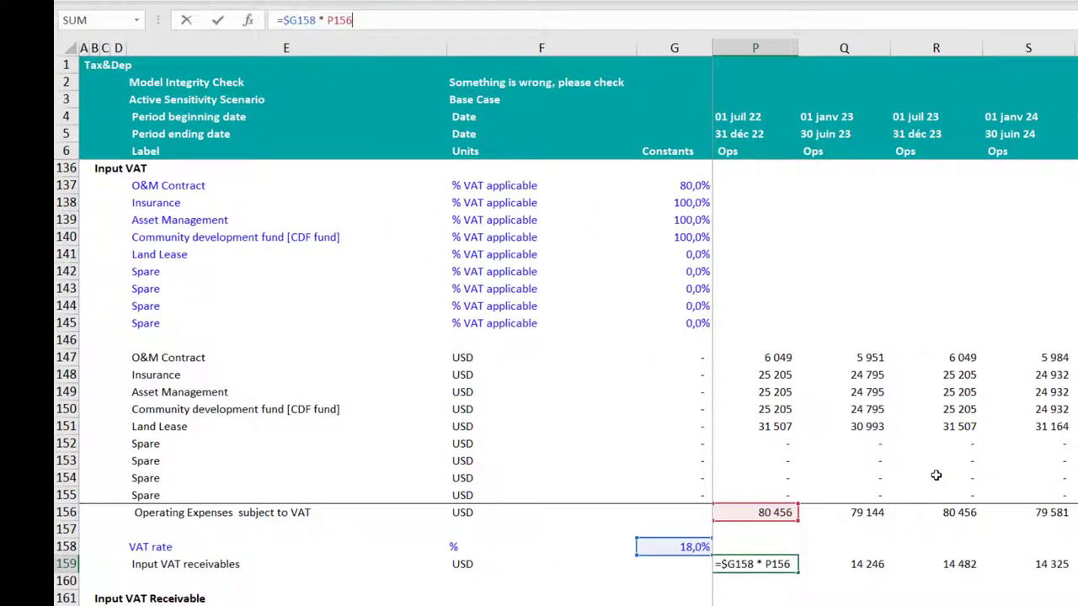
{"action": "key", "text": "Escape"}
{"action": "scroll", "coordinate": [909, 477], "scroll_direction": "down", "scroll_amount": 3}
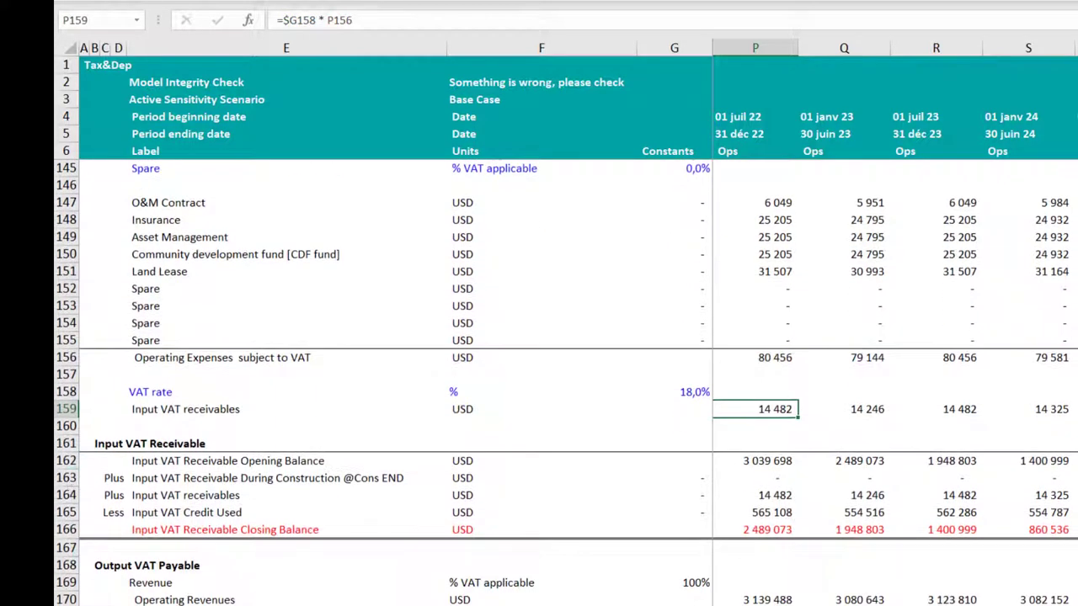
{"action": "left_click_drag", "start_coordinate": [61, 452], "coordinate": [75, 529]}
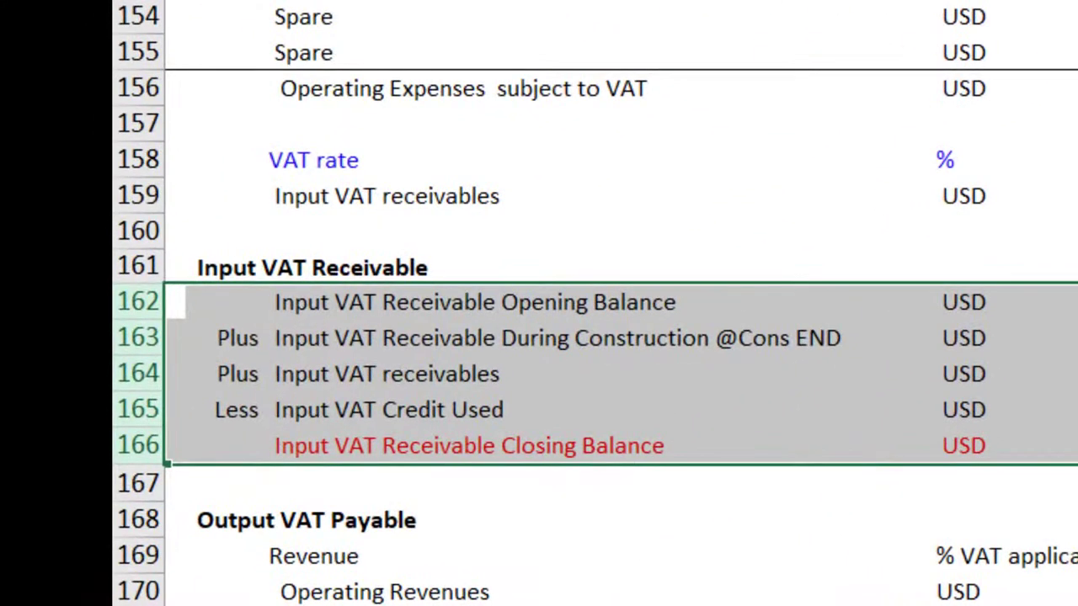
{"action": "left_click", "coordinate": [629, 339]}
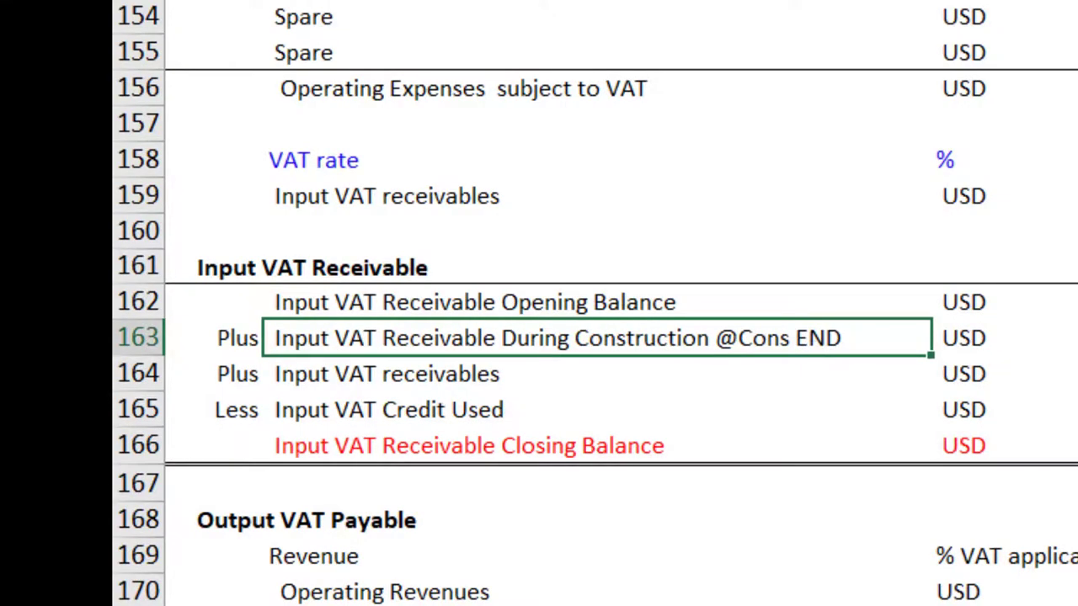
Return to the VAT during construction account and check the January 2022 links for input VAT received and input VAT receivables.
{"action": "scroll", "coordinate": [811, 351], "scroll_direction": "up", "scroll_amount": 10}
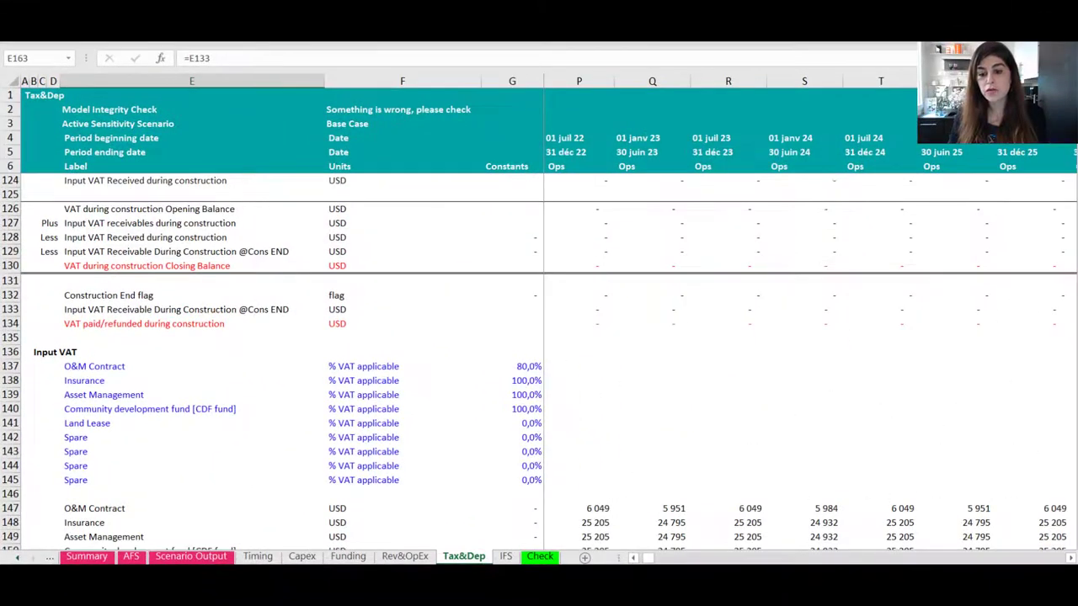
{"action": "left_click_drag", "start_coordinate": [667, 558], "coordinate": [647, 556]}
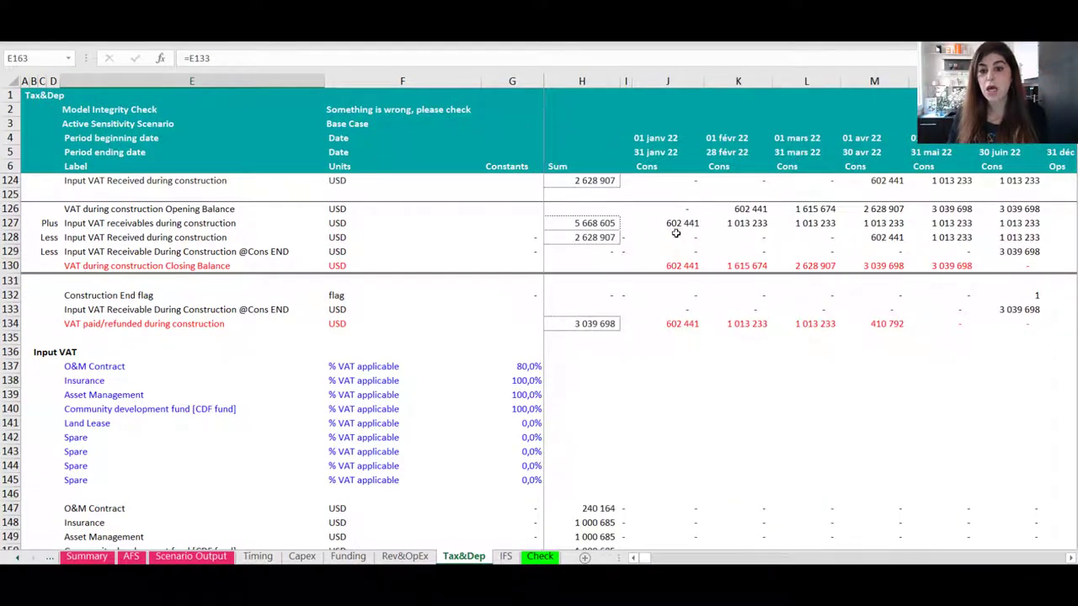
{"action": "left_click", "coordinate": [684, 238]}
{"action": "scroll", "coordinate": [688, 250], "scroll_direction": "up", "scroll_amount": 1}
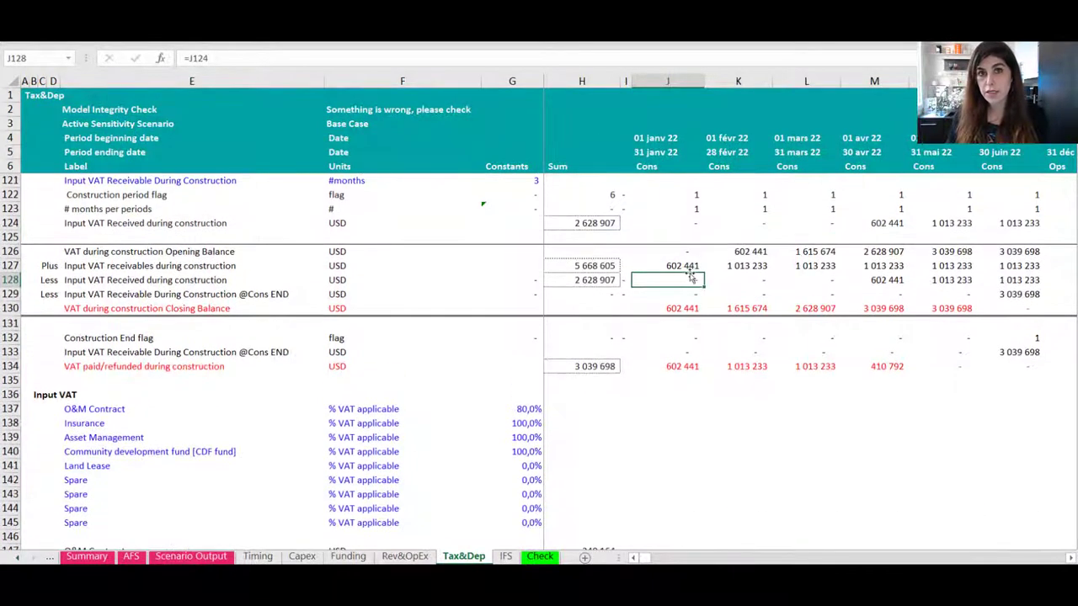
{"action": "left_click", "coordinate": [688, 267]}
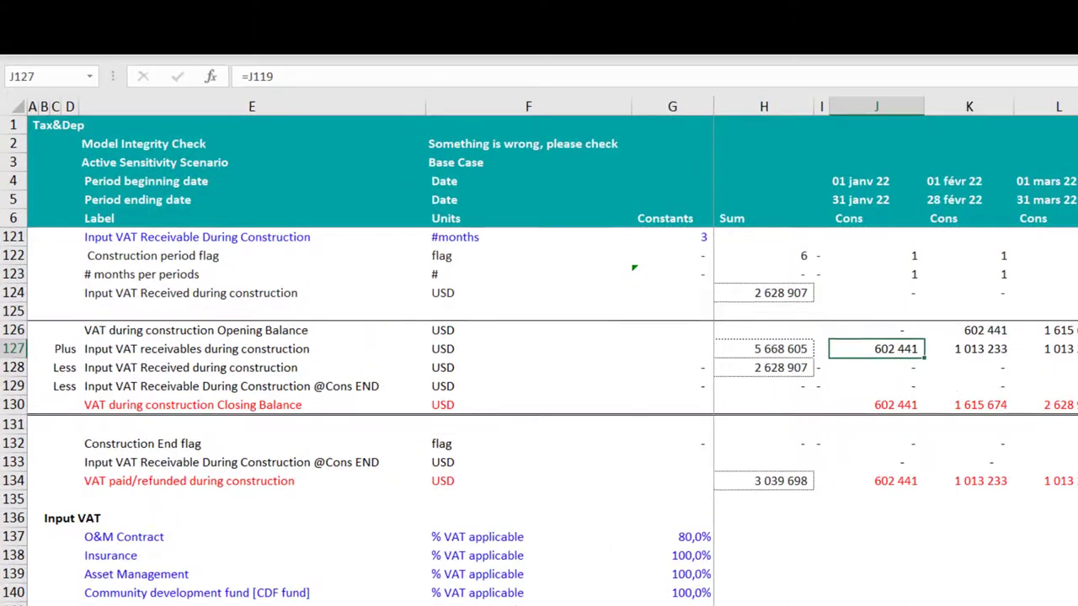
{"action": "scroll", "coordinate": [896, 354], "scroll_direction": "right", "scroll_amount": 2}
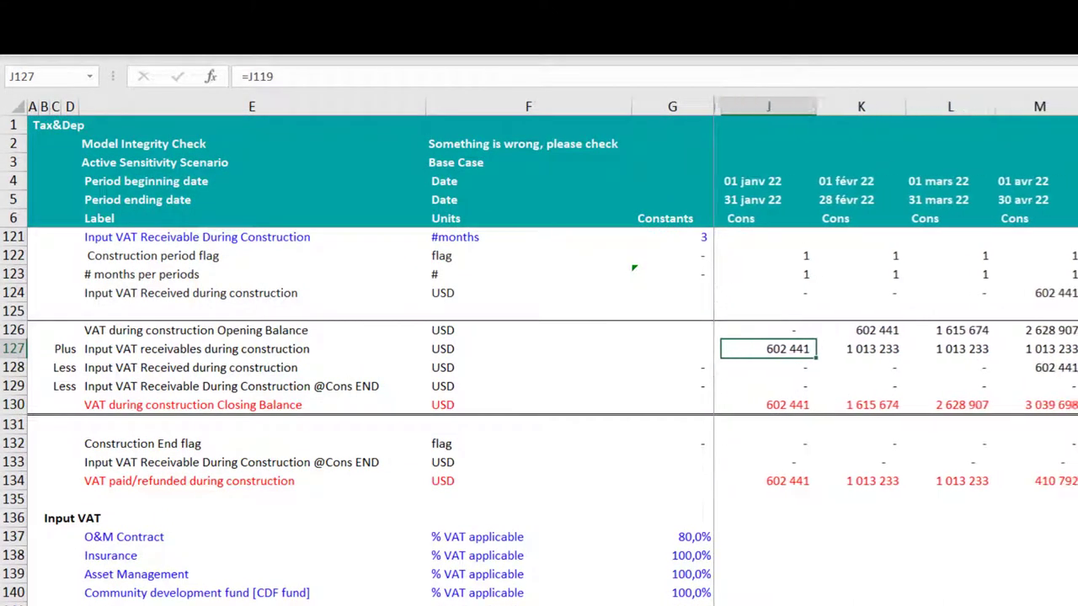
{"action": "scroll", "coordinate": [896, 354], "scroll_direction": "right", "scroll_amount": 2}
{"action": "left_click", "coordinate": [1041, 386]}
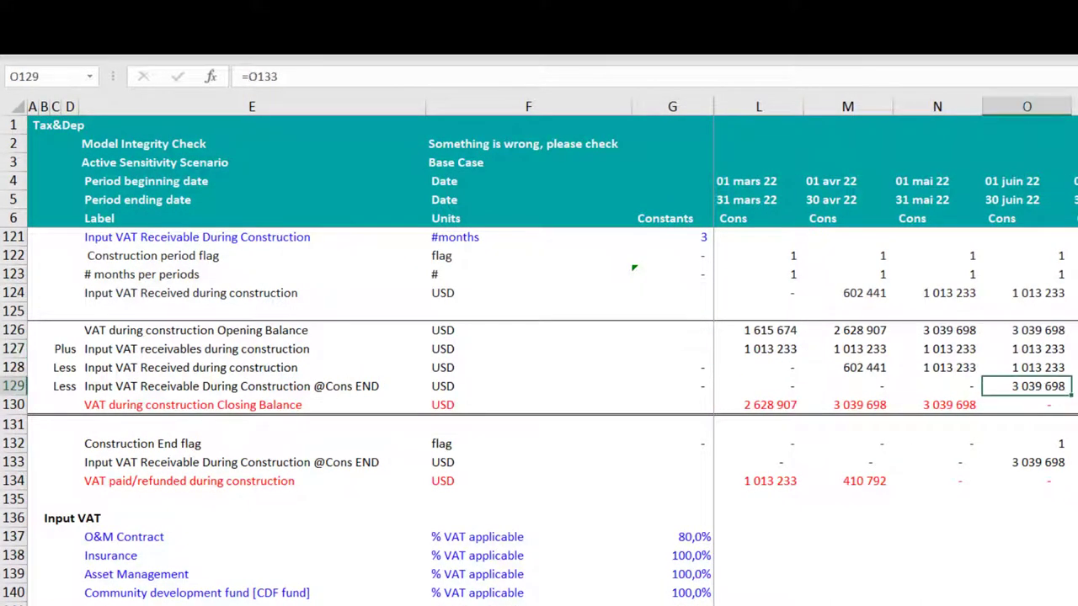
{"action": "left_click", "coordinate": [1010, 195]}
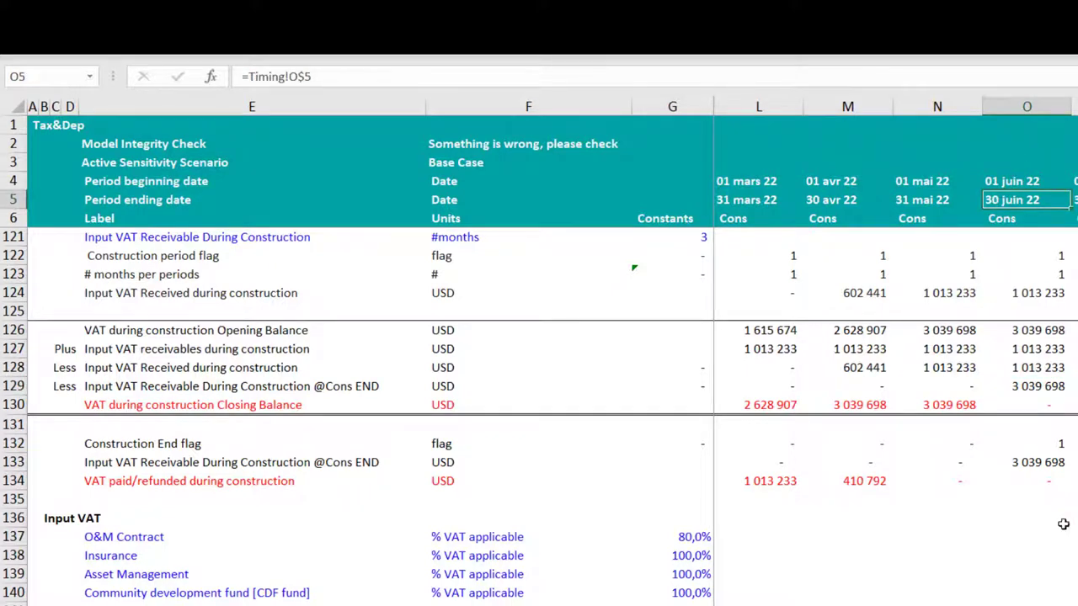
{"action": "left_click", "coordinate": [1027, 463]}
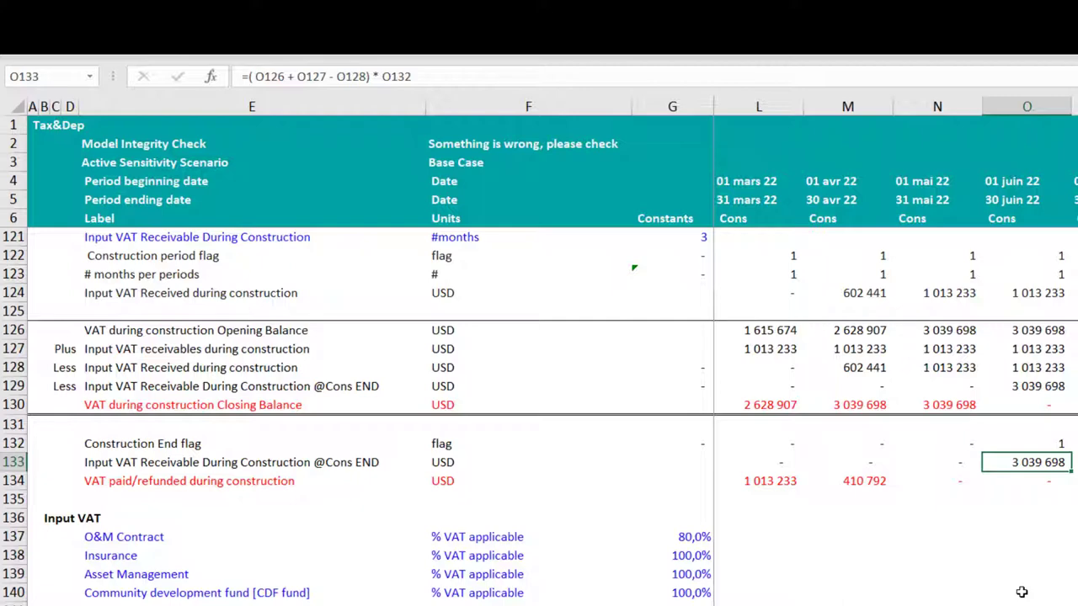
{"action": "scroll", "coordinate": [873, 590], "scroll_direction": "left", "scroll_amount": 2}
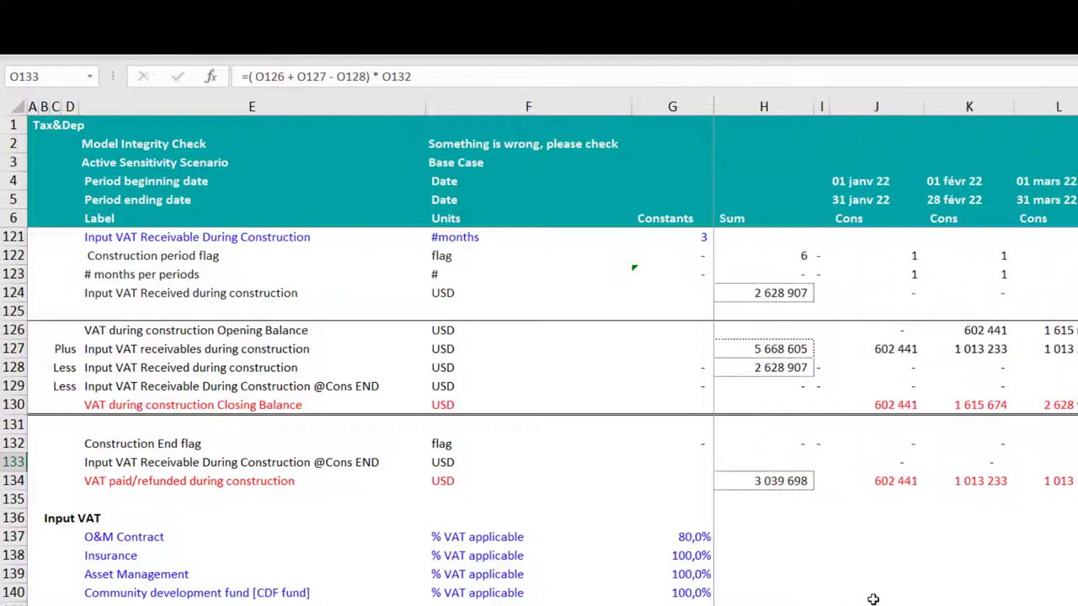
{"action": "scroll", "coordinate": [873, 590], "scroll_direction": "down", "scroll_amount": 5}
{"action": "scroll", "coordinate": [539, 416], "scroll_direction": "down", "scroll_amount": 8}
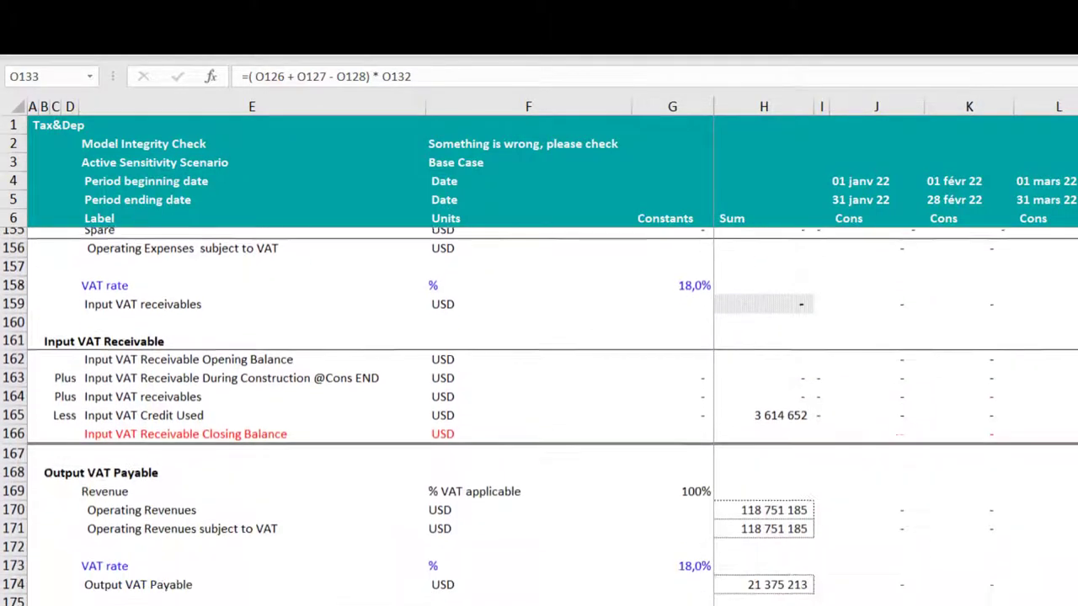
{"action": "scroll", "coordinate": [895, 416], "scroll_direction": "right", "scroll_amount": 5}
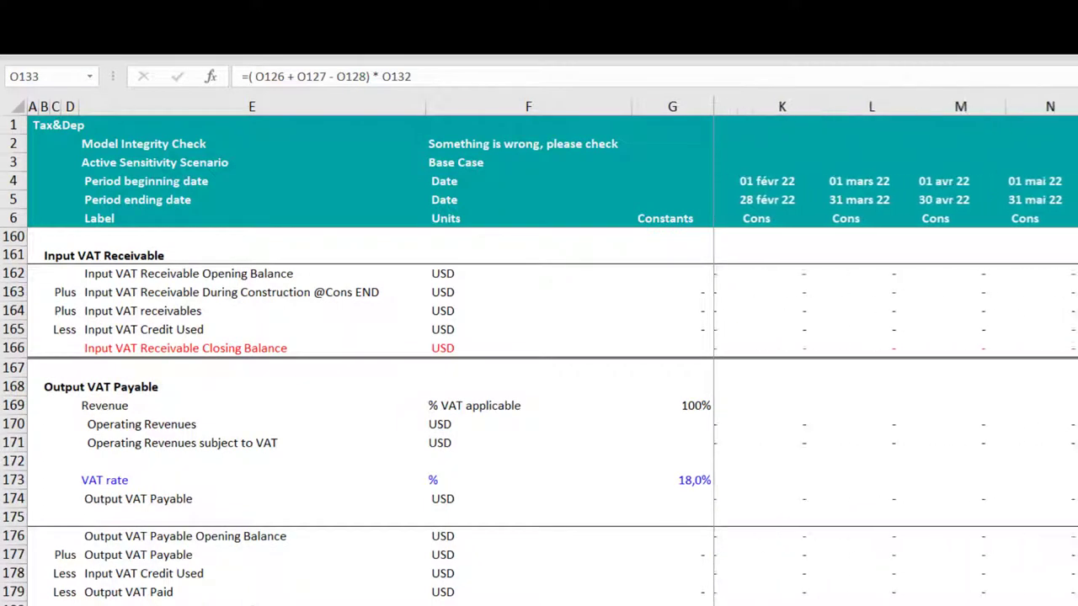
{"action": "scroll", "coordinate": [539, 416], "scroll_direction": "up", "scroll_amount": 2}
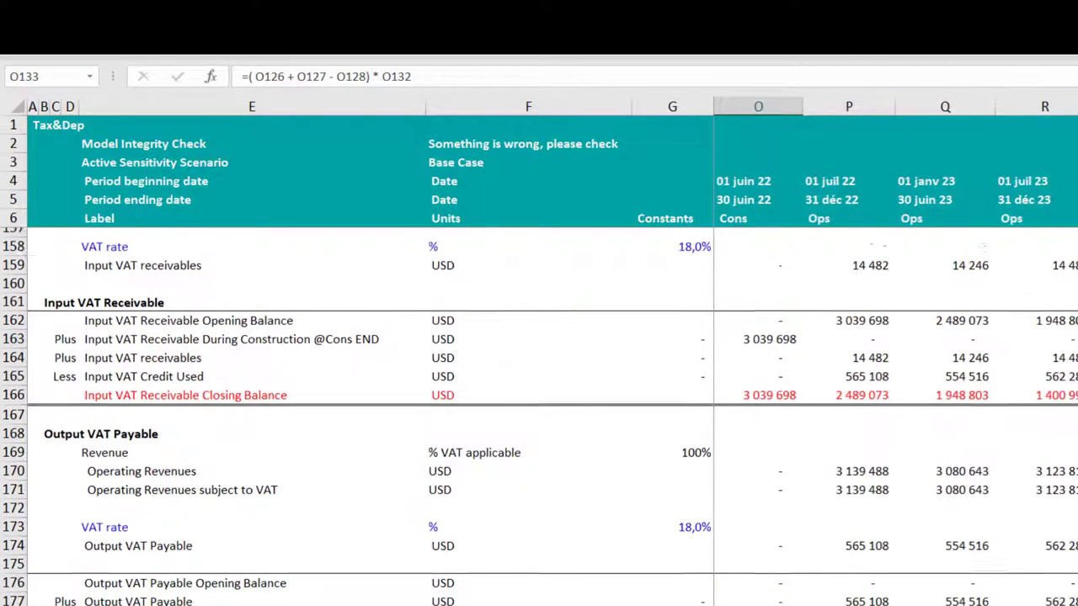
{"action": "scroll", "coordinate": [820, 380], "scroll_direction": "left", "scroll_amount": 1}
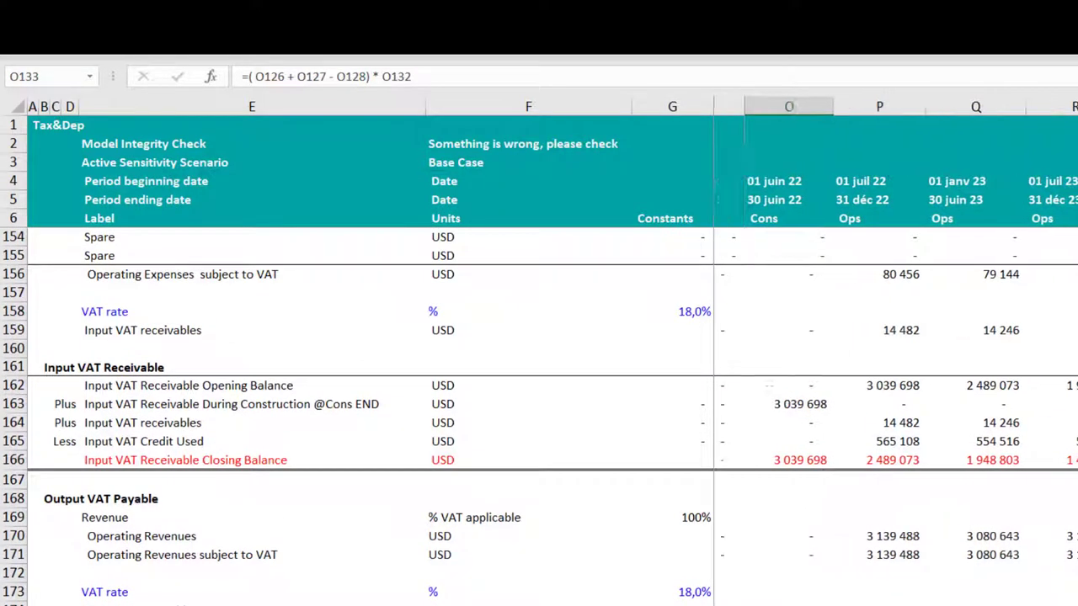
{"action": "left_click", "coordinate": [846, 403]}
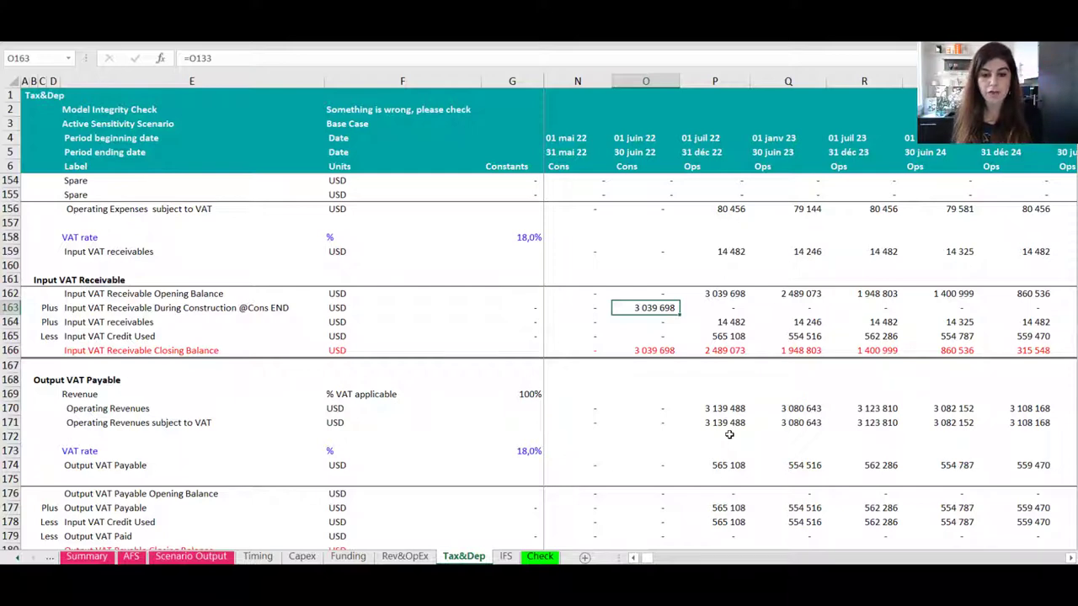
Review the Output VAT Payable section and check the input for Output VAT Payable During Operations in days.
{"action": "scroll", "coordinate": [730, 435], "scroll_direction": "down", "scroll_amount": 3}
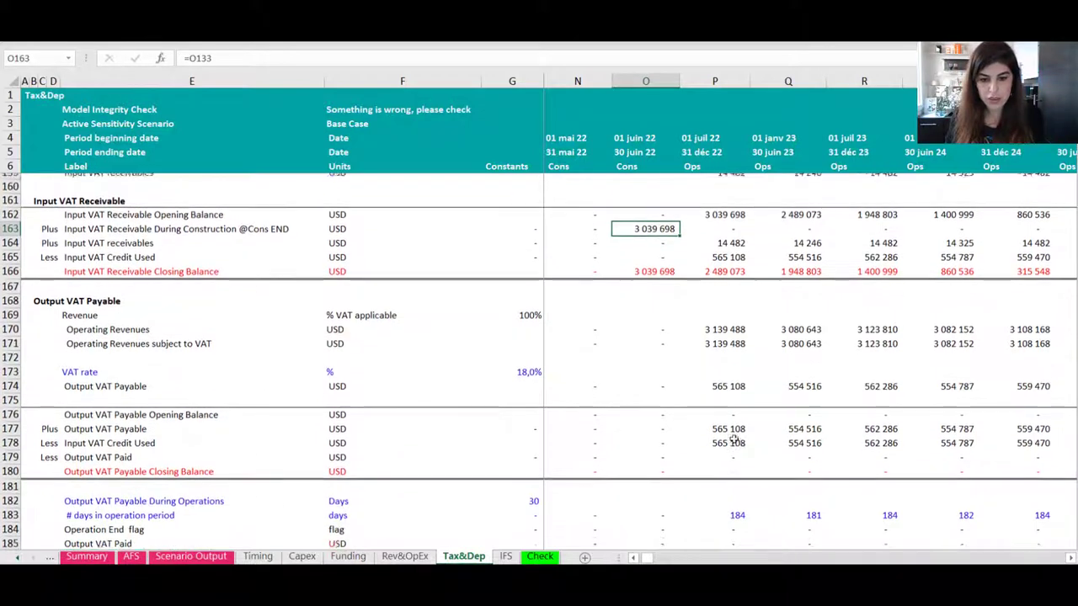
{"action": "left_click", "coordinate": [528, 453]}
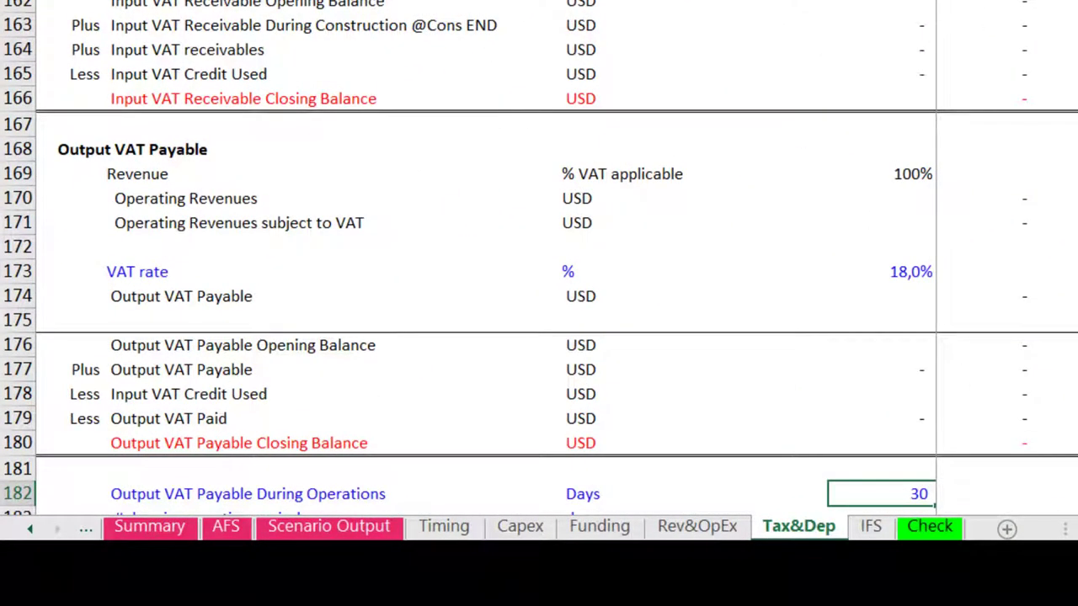
{"action": "scroll", "coordinate": [539, 252], "scroll_direction": "up", "scroll_amount": 1}
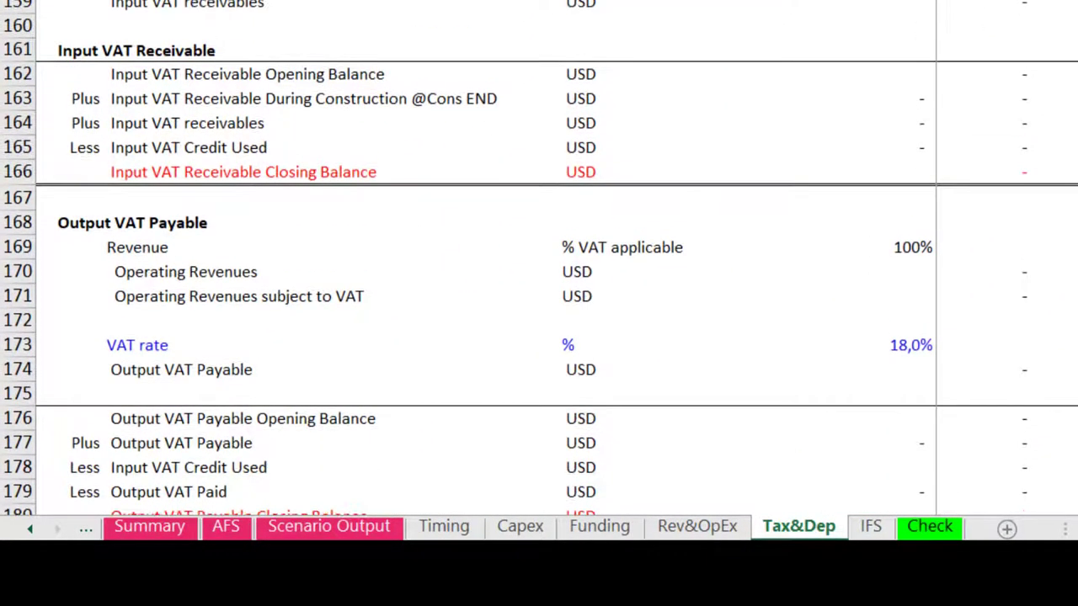
{"action": "scroll", "coordinate": [539, 259], "scroll_direction": "up", "scroll_amount": 1}
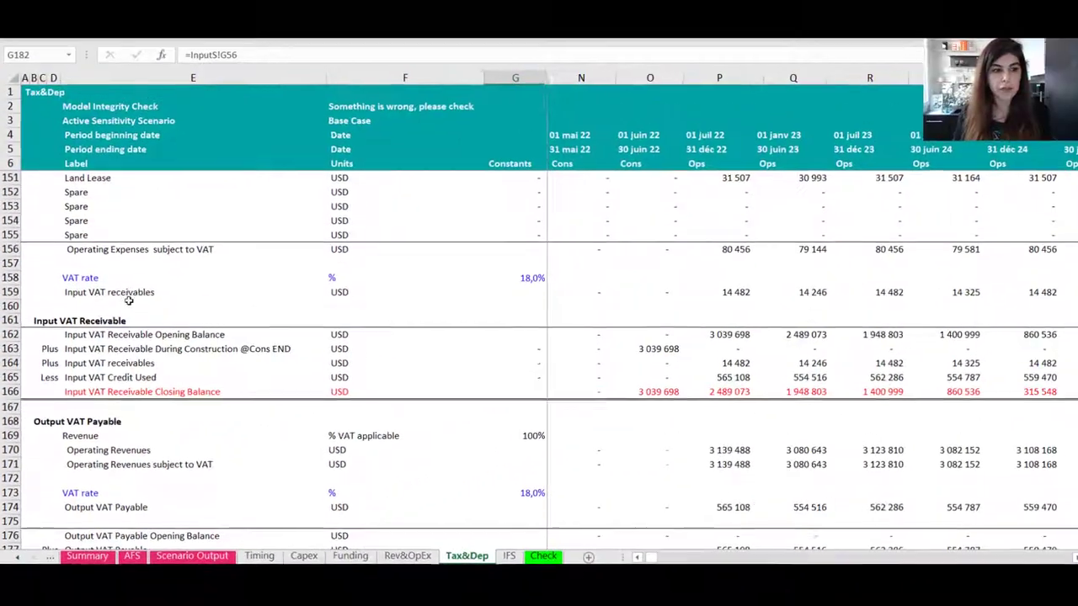
{"action": "left_click", "coordinate": [213, 75]}
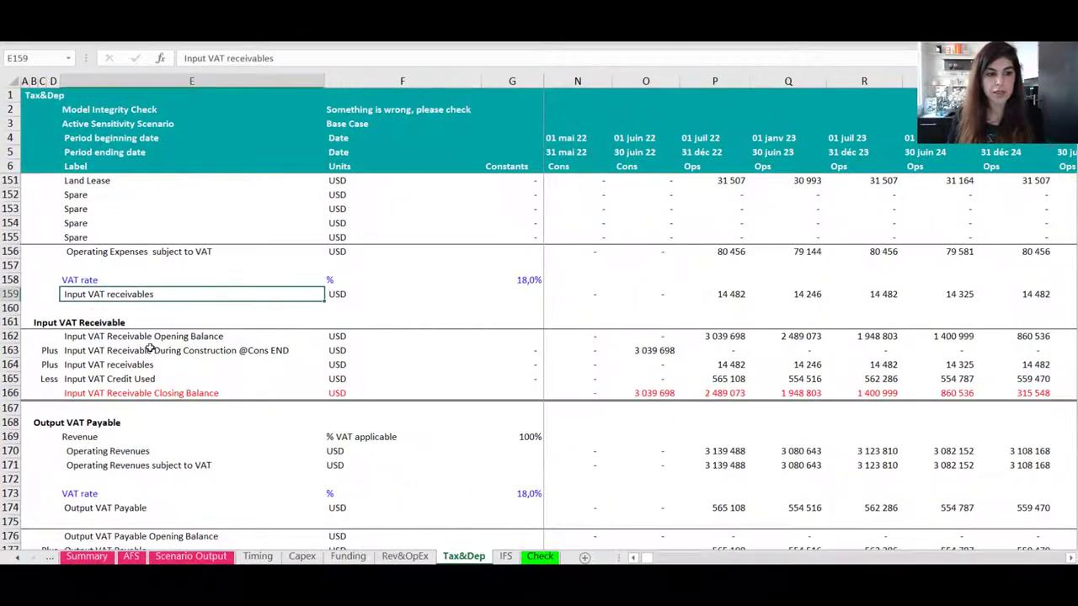
{"action": "left_click_drag", "start_coordinate": [150, 350], "coordinate": [156, 381]}
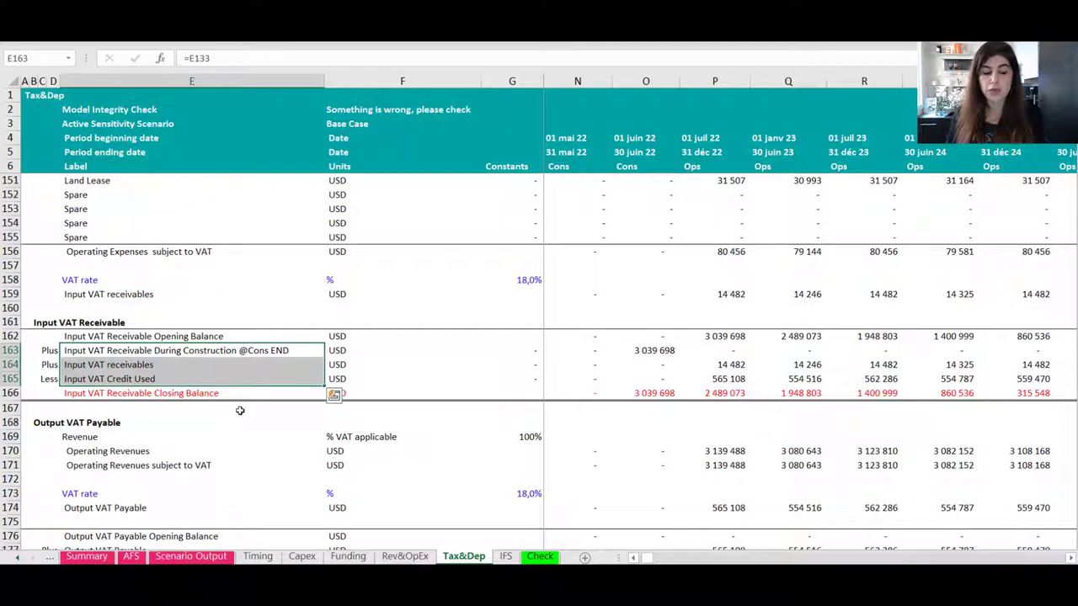
{"action": "left_click", "coordinate": [138, 354]}
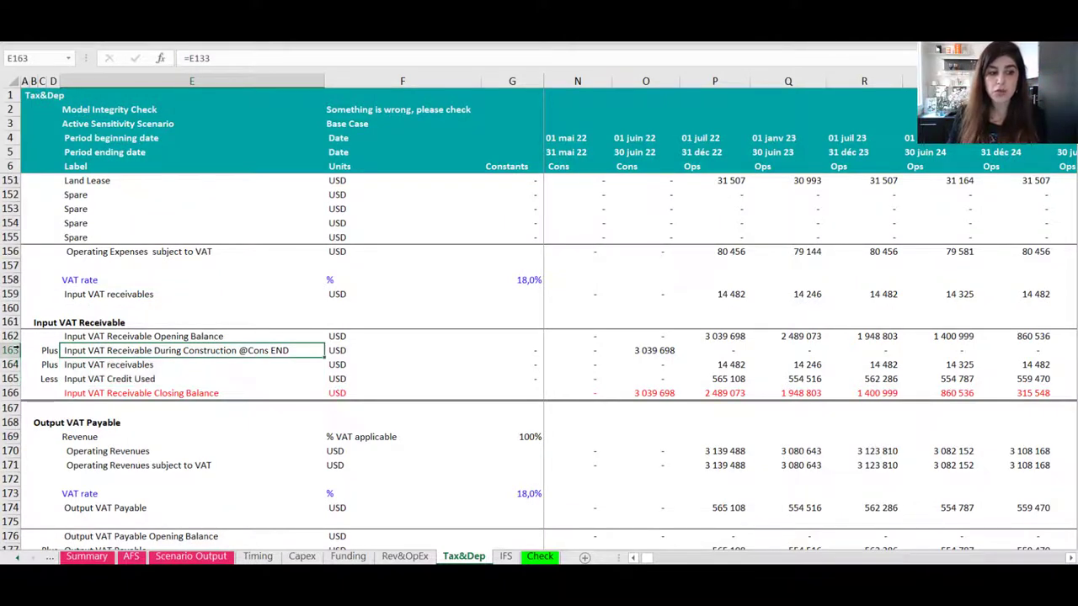
{"action": "scroll", "coordinate": [223, 324], "scroll_direction": "up", "scroll_amount": 8}
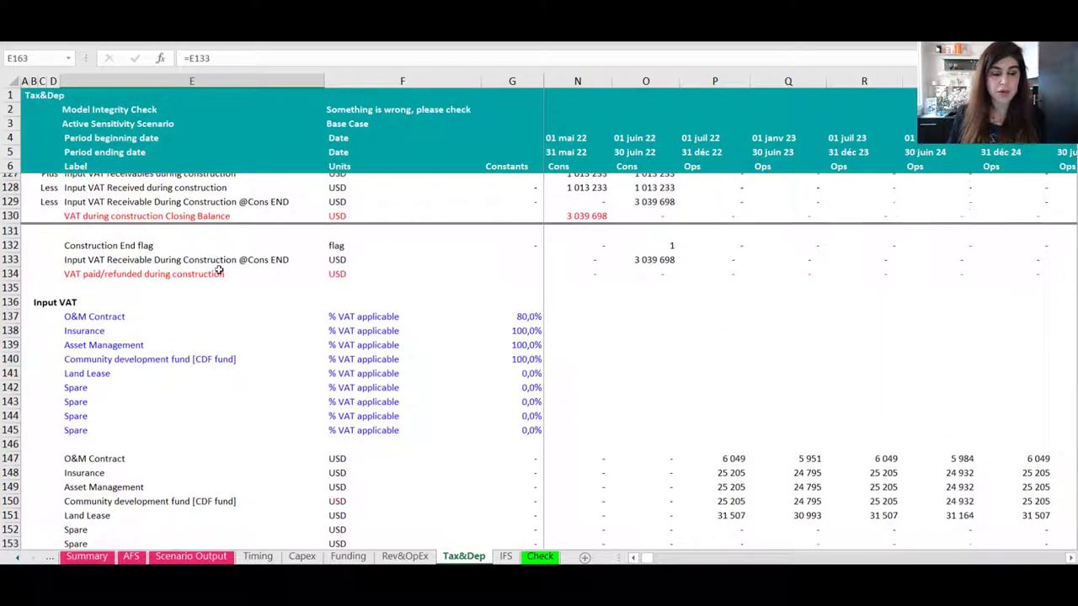
Trace the Input VAT receivables row in the Input VAT Receivable account back to its calculation row below the VAT rate.
{"action": "scroll", "coordinate": [219, 270], "scroll_direction": "down", "scroll_amount": 6}
{"action": "left_click", "coordinate": [127, 450]}
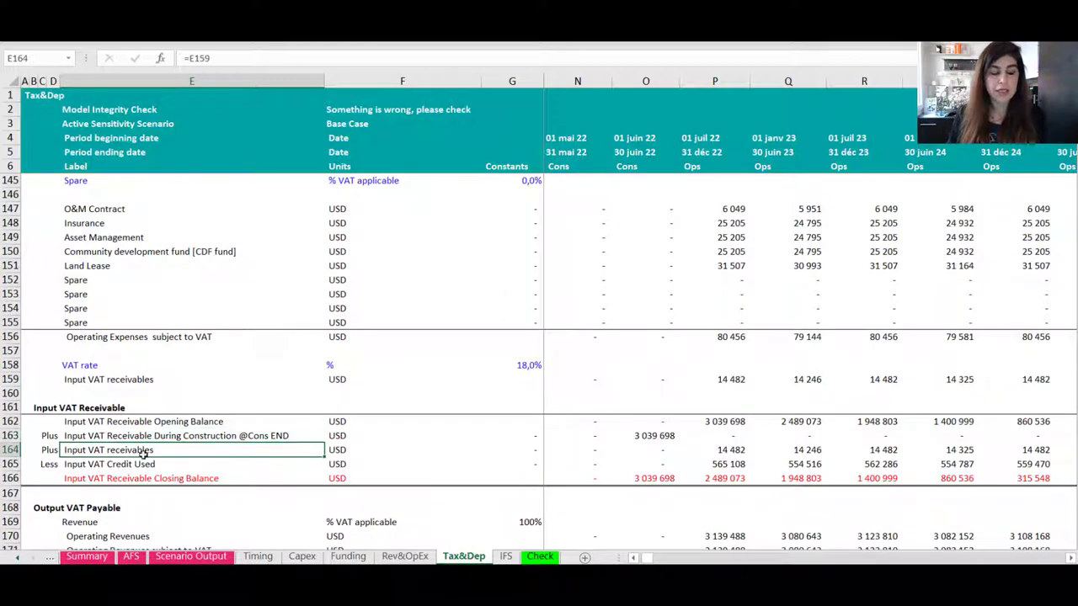
{"action": "left_click", "coordinate": [144, 336]}
{"action": "left_click", "coordinate": [74, 381]}
{"action": "left_click", "coordinate": [10, 379]}
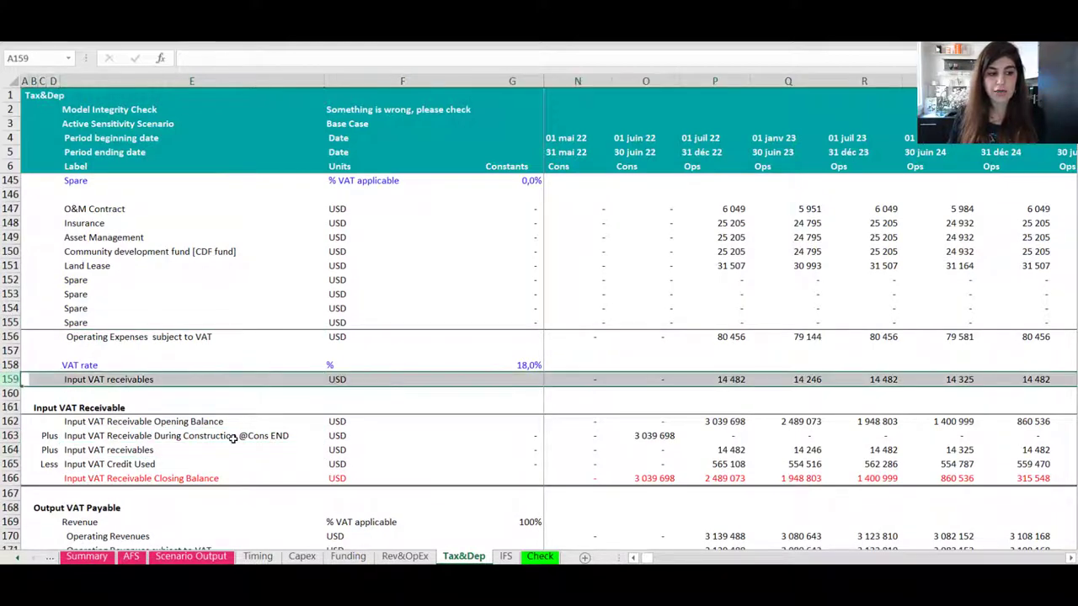
Compare the Input VAT Credit Used row with the web article on VAT during operation, then return to Excel's Output VAT Payable section.
{"action": "scroll", "coordinate": [233, 438], "scroll_direction": "down", "scroll_amount": 1}
{"action": "left_click", "coordinate": [135, 421]}
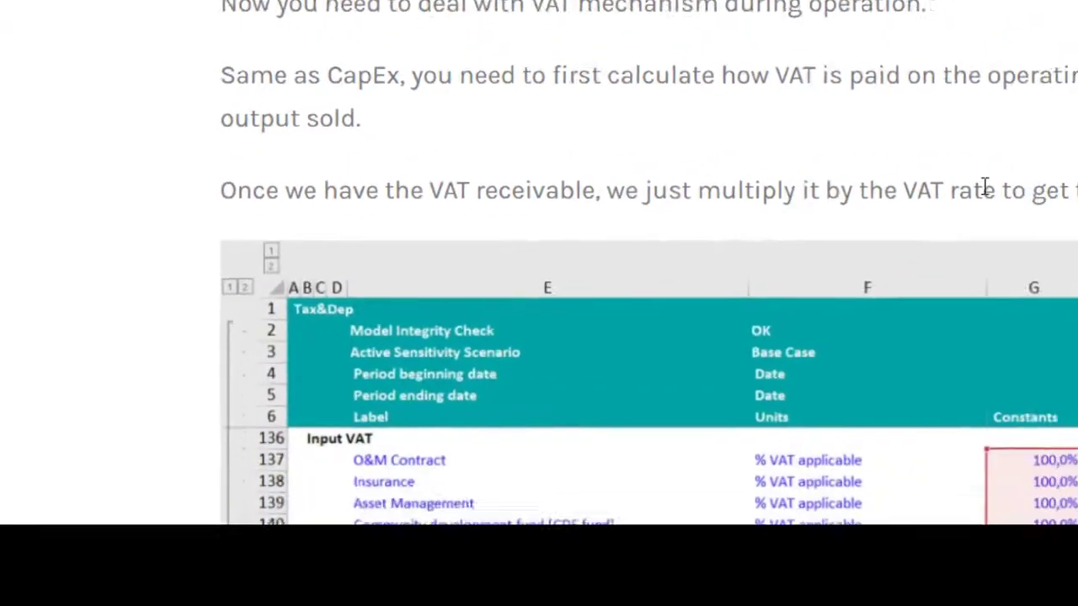
{"action": "scroll", "coordinate": [505, 394], "scroll_direction": "down", "scroll_amount": 10}
{"action": "scroll", "coordinate": [505, 395], "scroll_direction": "down", "scroll_amount": 2}
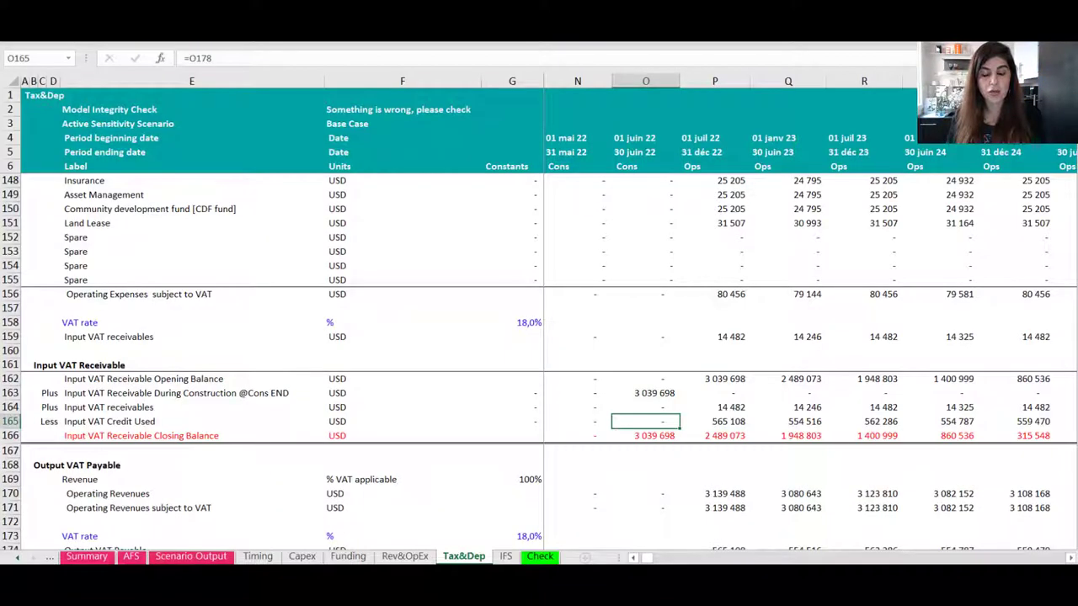
{"action": "left_click", "coordinate": [574, 449]}
{"action": "scroll", "coordinate": [574, 449], "scroll_direction": "down", "scroll_amount": 2}
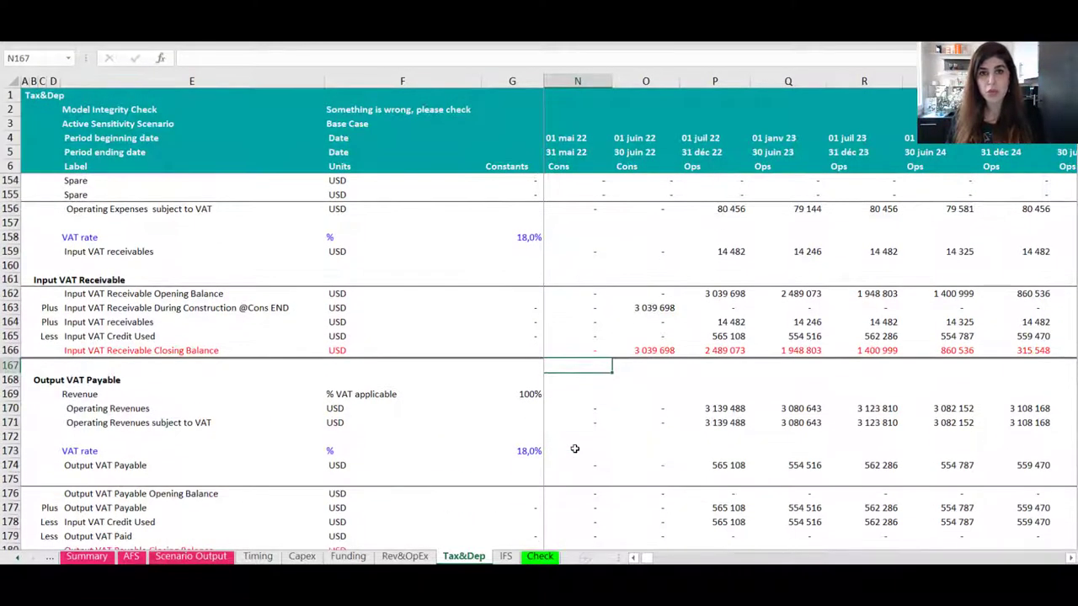
Check the Operating Revenues row and the Operating Revenues subject to VAT formula for the period ending 31 déc 22.
{"action": "left_click", "coordinate": [127, 409]}
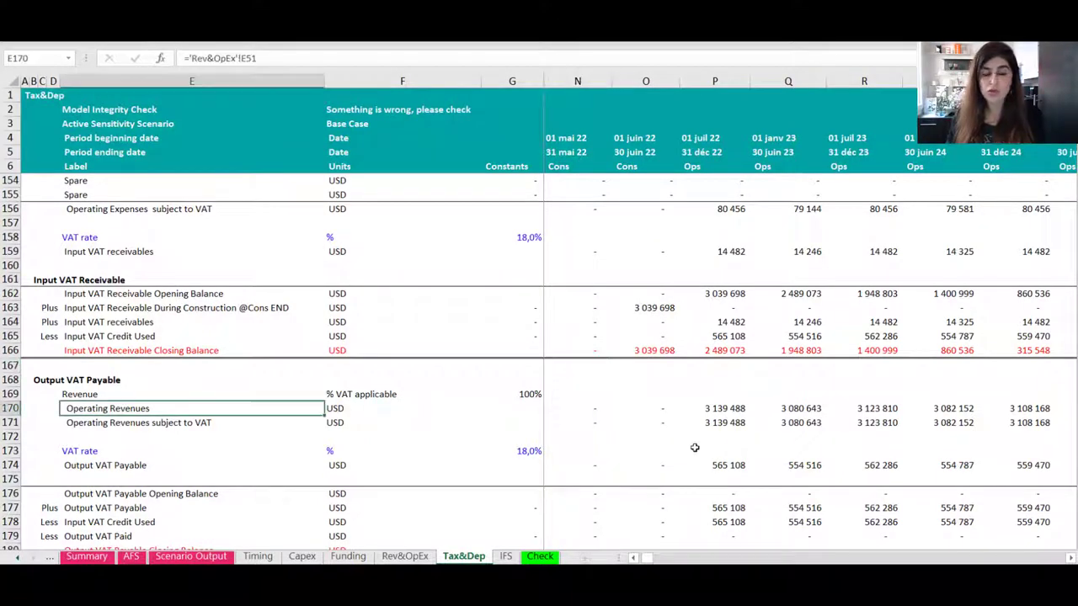
{"action": "left_click", "coordinate": [722, 410]}
{"action": "left_click", "coordinate": [720, 422]}
{"action": "type", "text": "=P170 * $G169"}
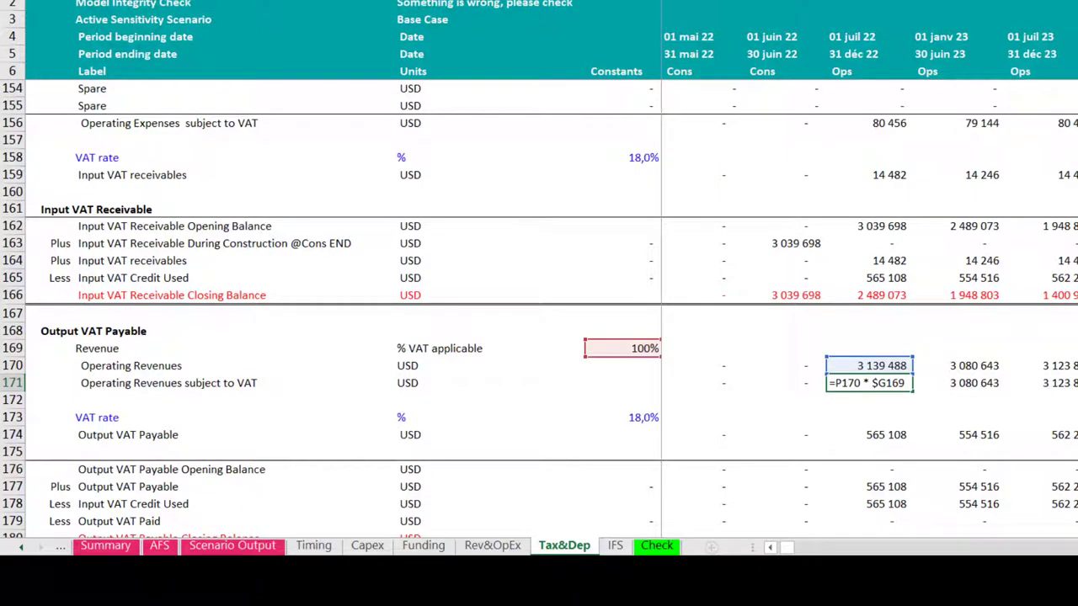
{"action": "key", "text": "ctrl+Return"}
Inspect how Output VAT Payable is calculated from the VAT rate and revenues subject to VAT in the period ending 31 déc 22.
{"action": "left_click", "coordinate": [878, 435]}
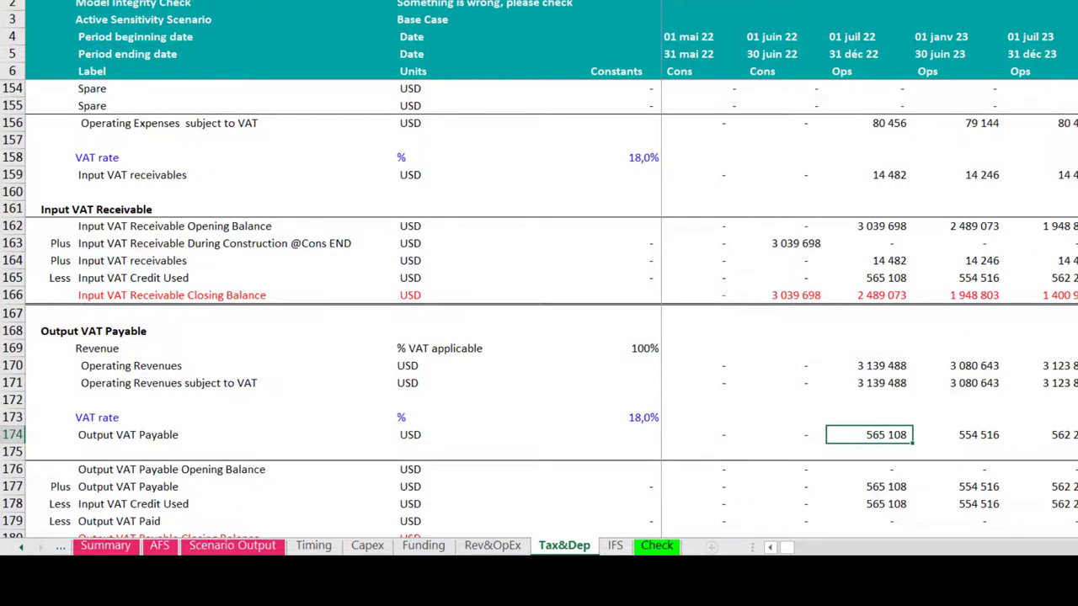
{"action": "type", "text": "=$G173 * P171"}
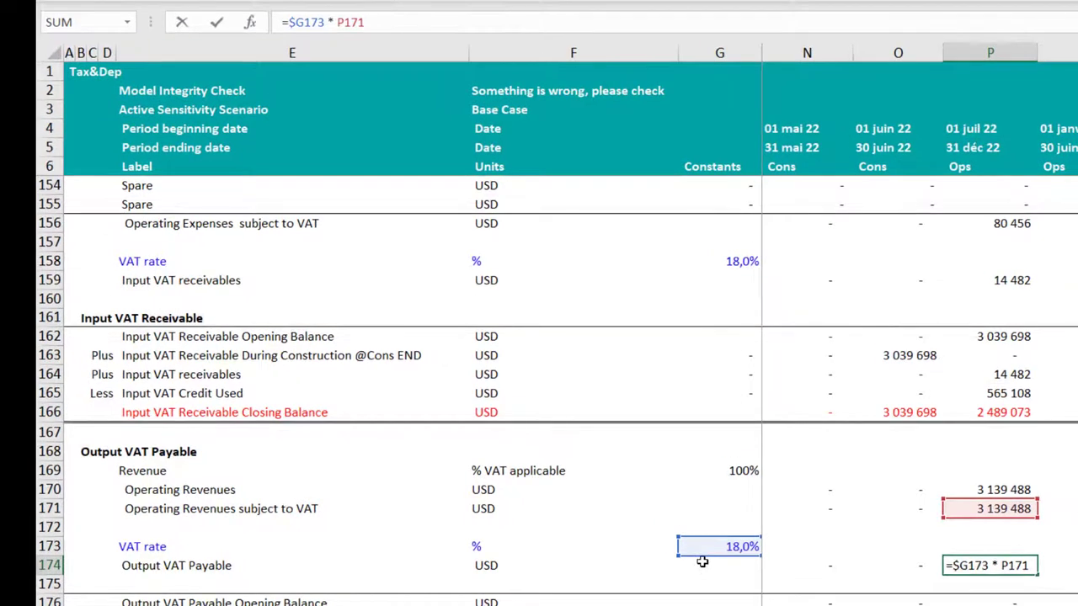
{"action": "key", "text": "ctrl+Return"}
{"action": "left_click", "coordinate": [139, 568]}
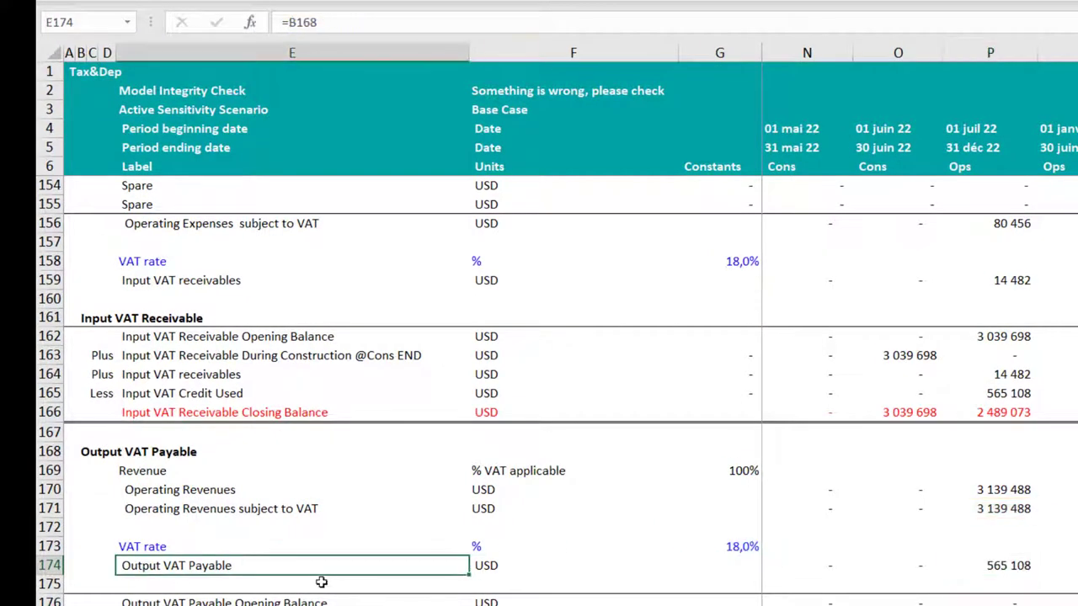
{"action": "left_click", "coordinate": [1007, 565]}
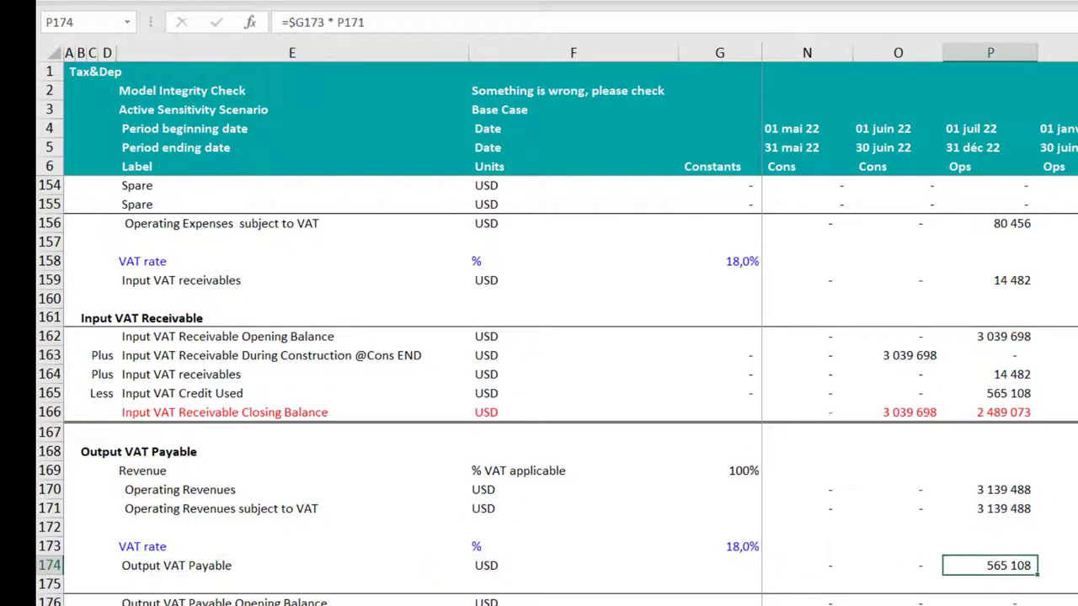
{"action": "left_click", "coordinate": [989, 148]}
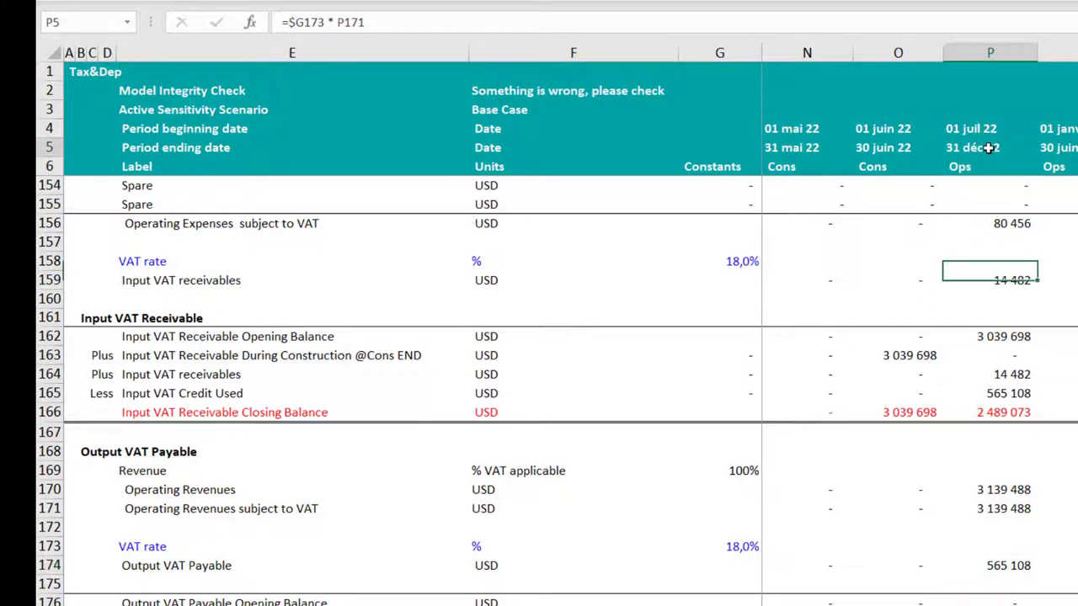
{"action": "left_click", "coordinate": [991, 567]}
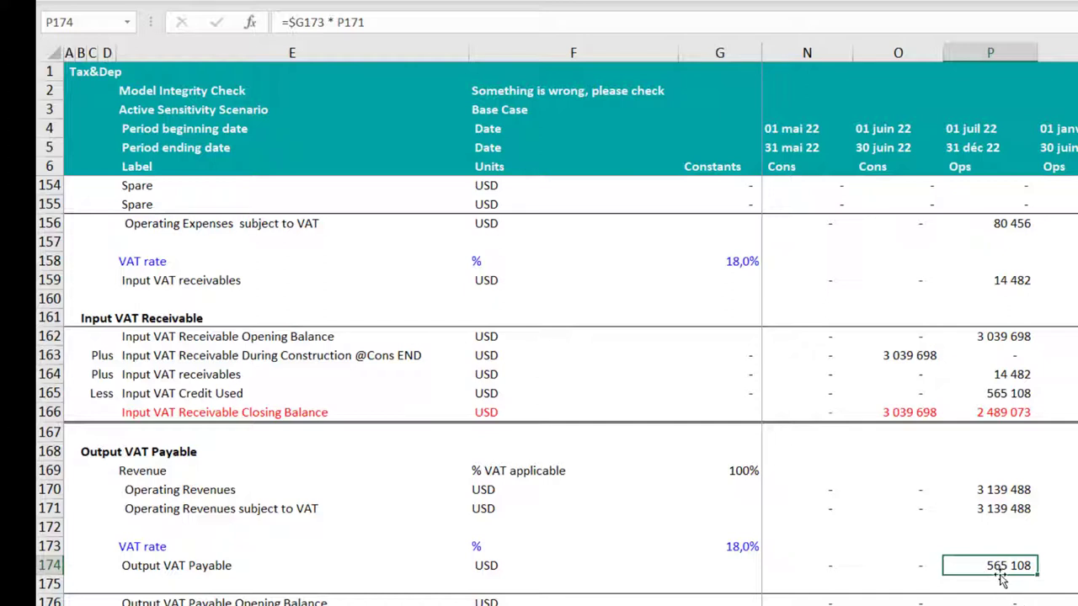
Compare the first operating period's Output VAT Payable with the opening balance, Input VAT receivables and Input VAT Credit Used in the Input VAT Receivable account.
{"action": "left_click", "coordinate": [1004, 337]}
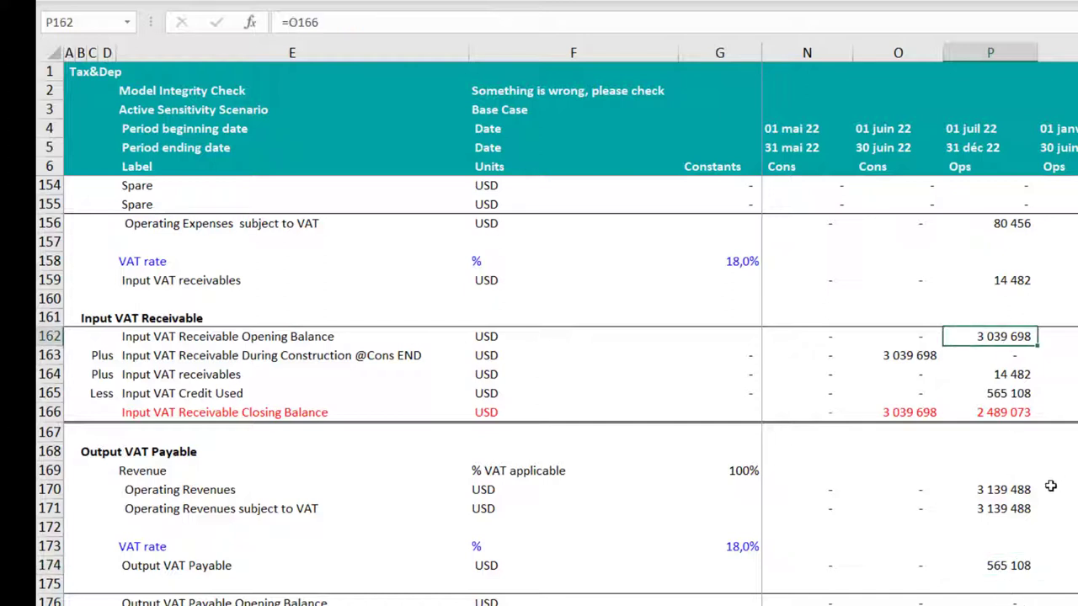
{"action": "left_click", "coordinate": [1008, 392]}
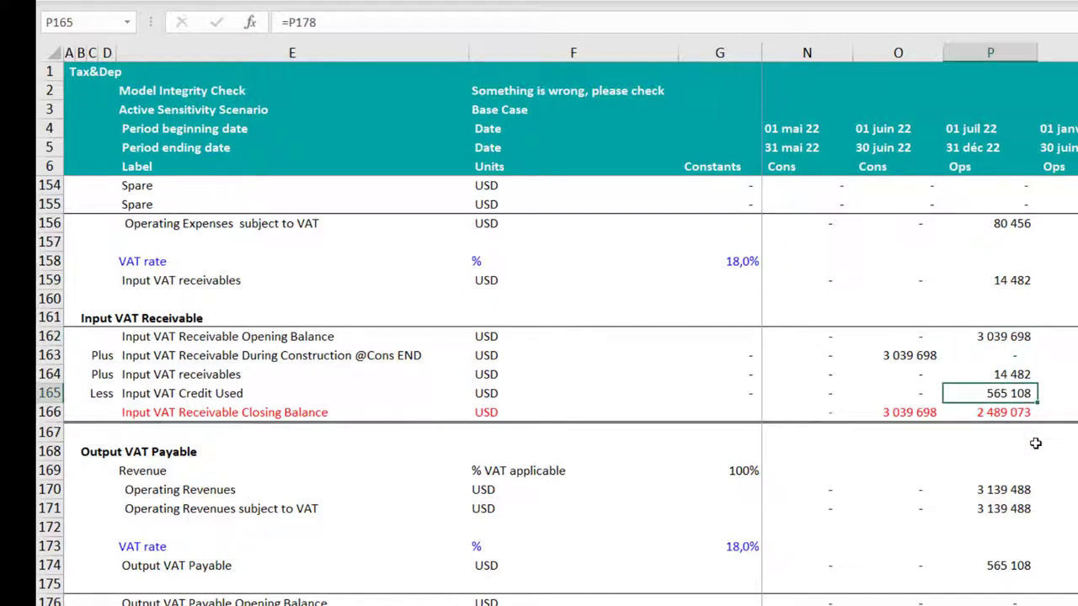
{"action": "scroll", "coordinate": [1035, 443], "scroll_direction": "down", "scroll_amount": 3}
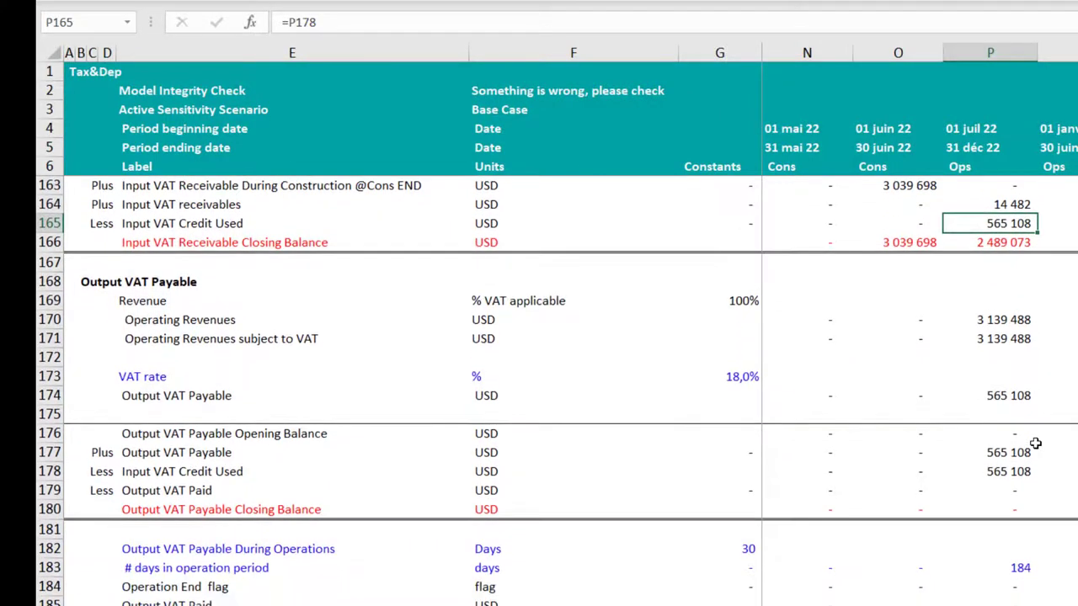
{"action": "scroll", "coordinate": [1034, 443], "scroll_direction": "up", "scroll_amount": 1}
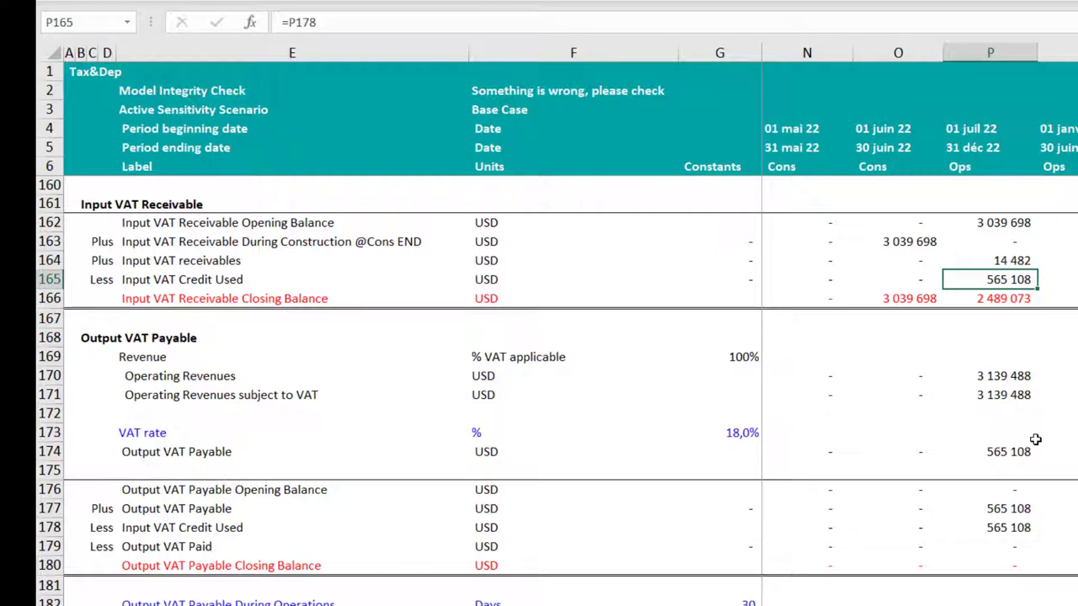
{"action": "scroll", "coordinate": [1027, 429], "scroll_direction": "up", "scroll_amount": 1}
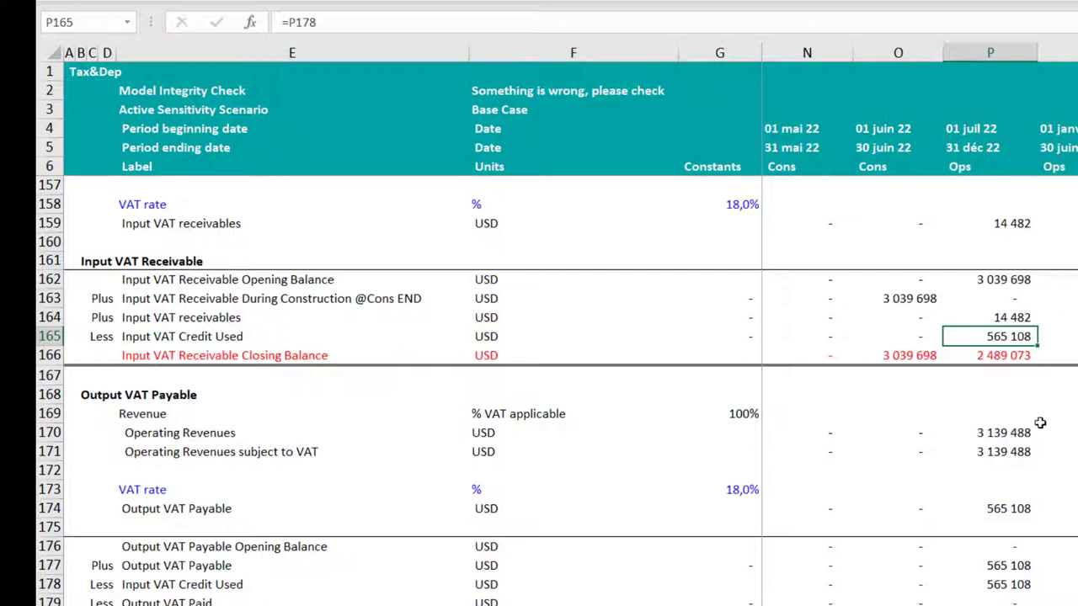
{"action": "scroll", "coordinate": [1034, 432], "scroll_direction": "up", "scroll_amount": 1}
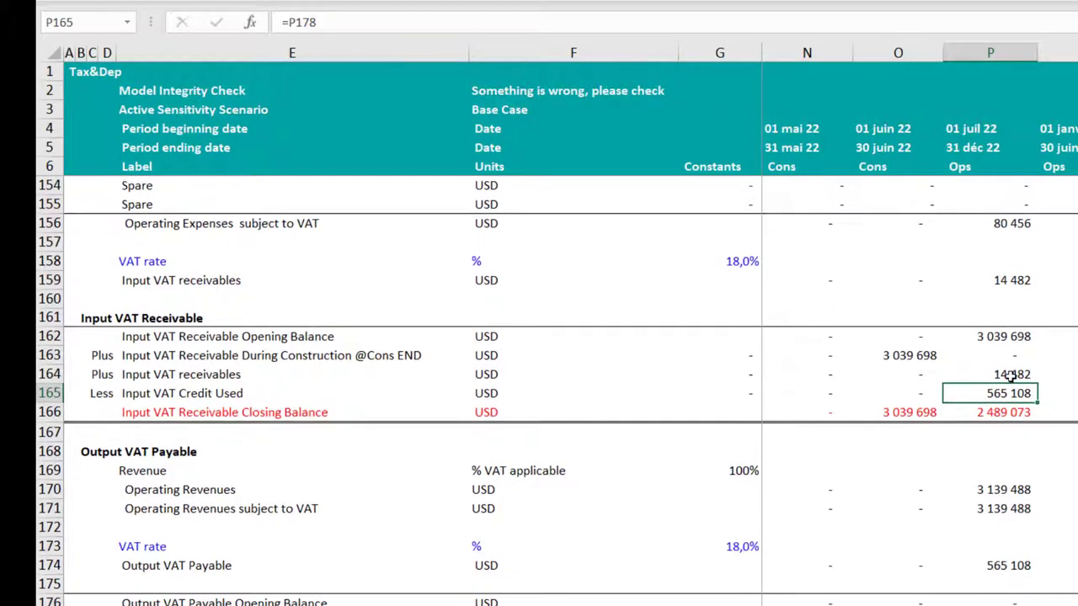
{"action": "left_click", "coordinate": [1011, 374]}
{"action": "left_click", "coordinate": [1016, 393]}
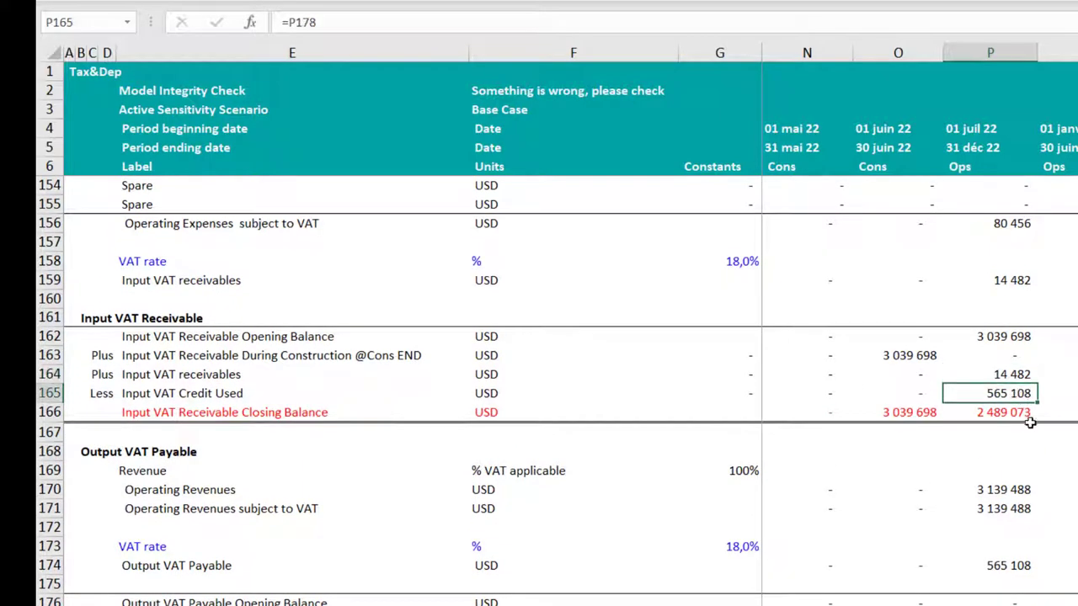
Inspect the MIN formula for Input VAT Credit Used in the Output VAT Payable account and highlight its matching row in the Input VAT Receivable account.
{"action": "scroll", "coordinate": [1023, 421], "scroll_direction": "down", "scroll_amount": 2}
{"action": "left_click", "coordinate": [179, 531]}
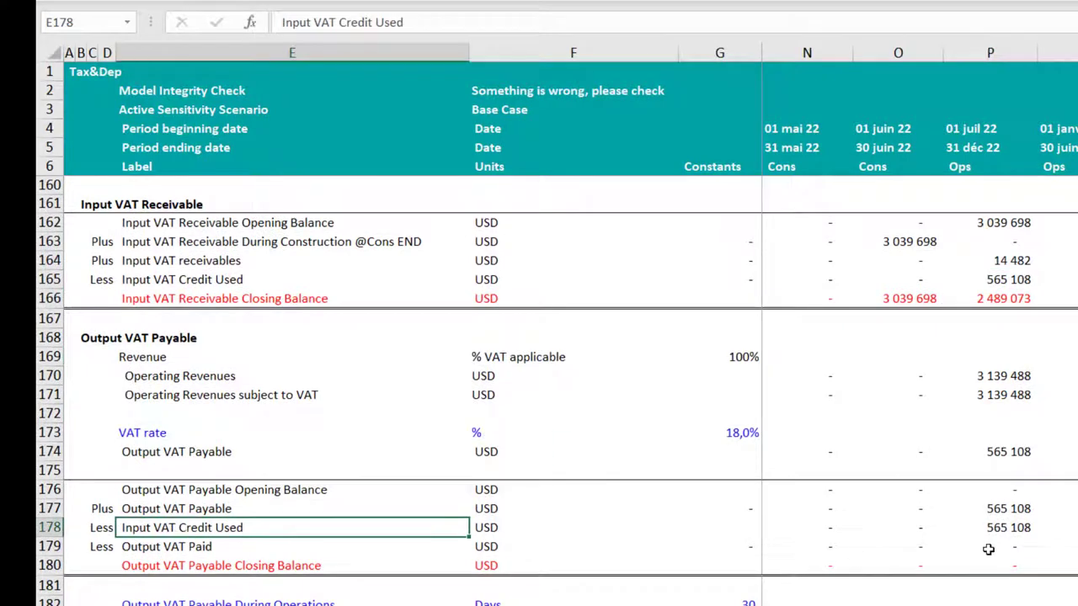
{"action": "left_click", "coordinate": [1000, 528]}
{"action": "left_click", "coordinate": [543, 23]}
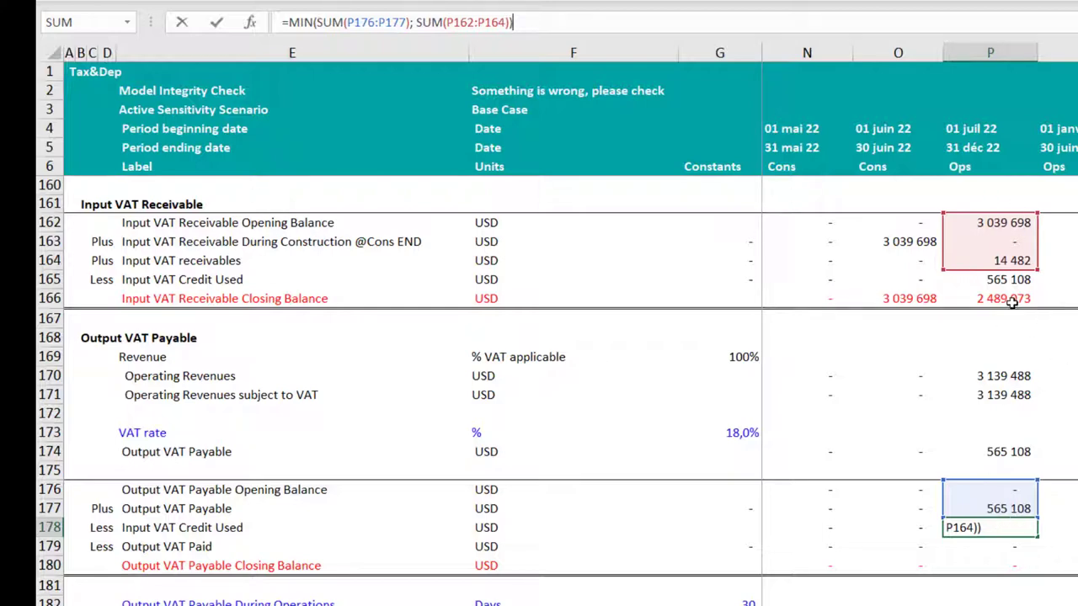
{"action": "left_click", "coordinate": [995, 281]}
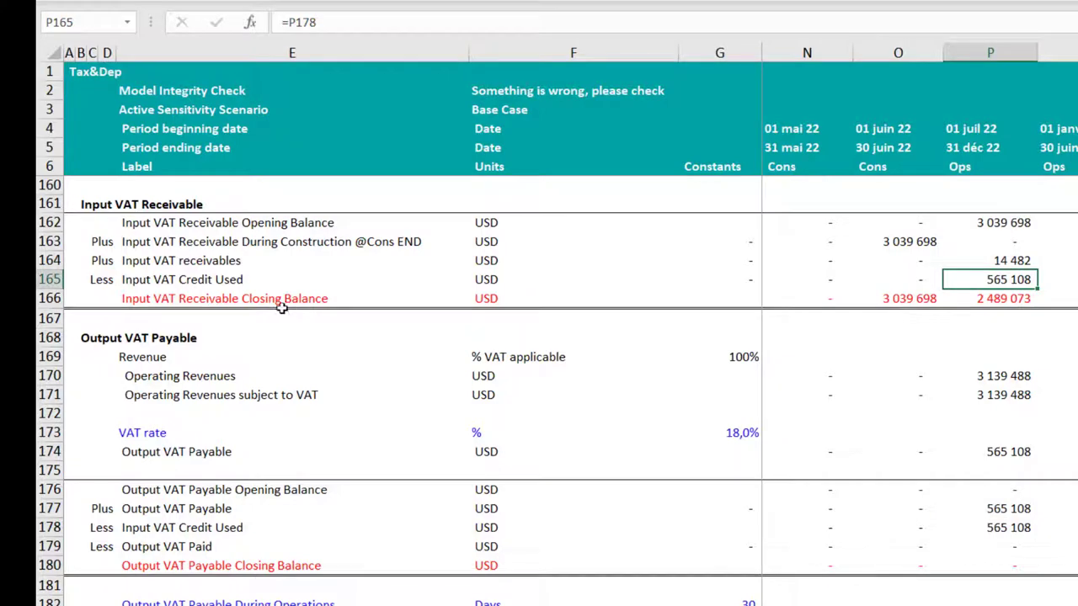
{"action": "left_click", "coordinate": [70, 282]}
{"action": "left_click", "coordinate": [50, 280]}
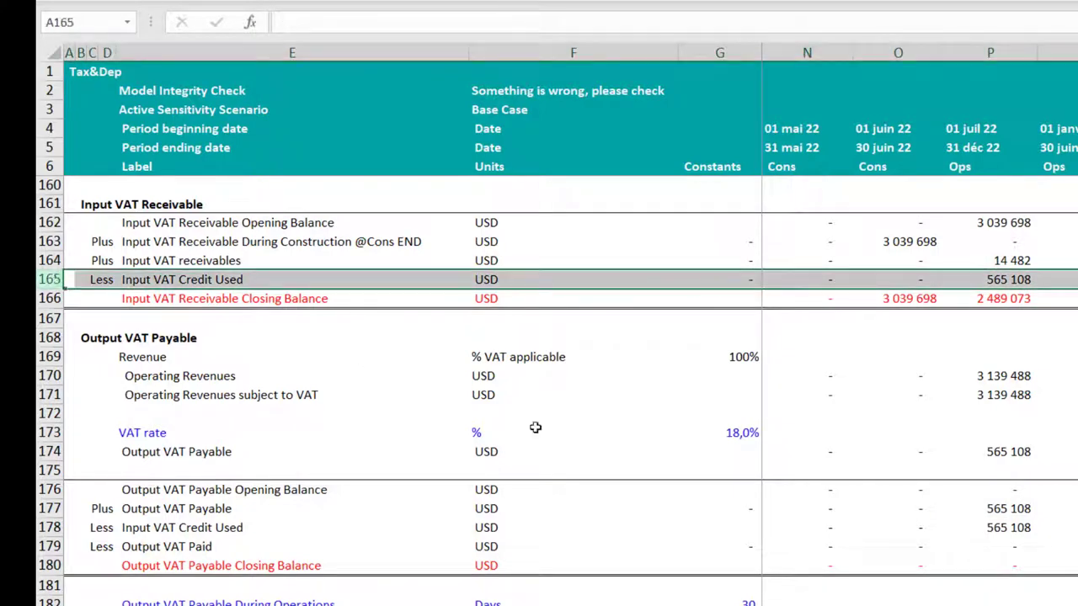
Highlight the (Increase)/Decrease in VAT Working Capital row and check its formula in the first operating period.
{"action": "scroll", "coordinate": [640, 465], "scroll_direction": "down", "scroll_amount": 1}
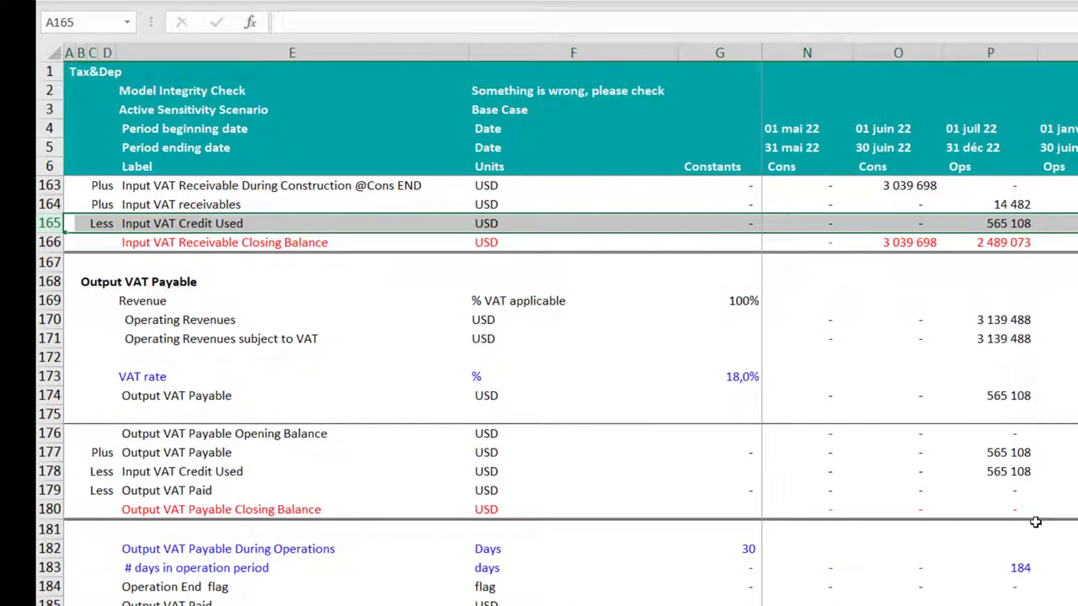
{"action": "scroll", "coordinate": [1011, 494], "scroll_direction": "down", "scroll_amount": 1}
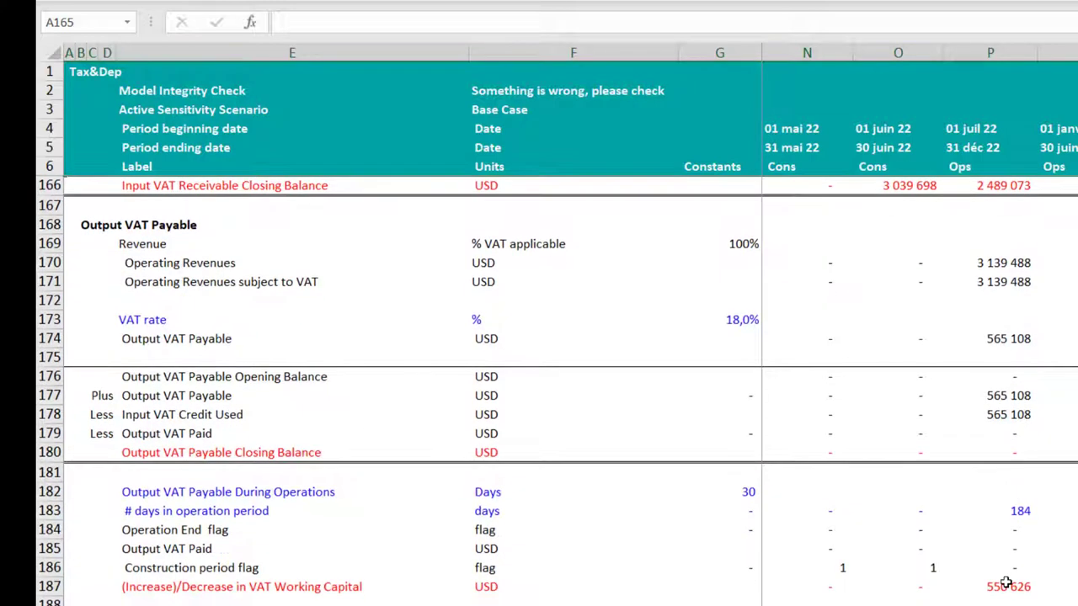
{"action": "left_click", "coordinate": [1007, 583]}
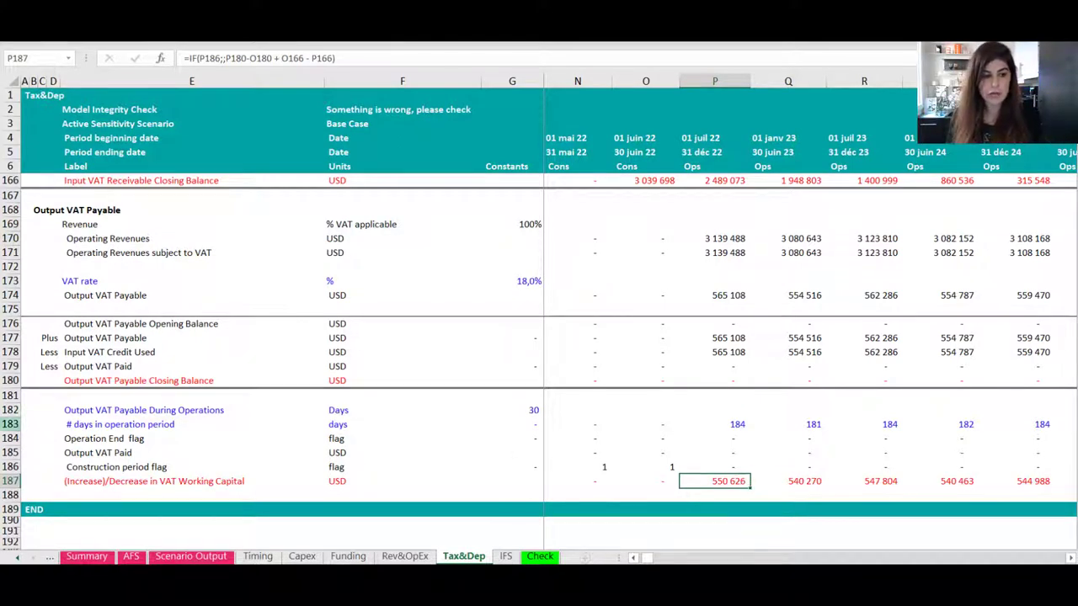
{"action": "left_click", "coordinate": [11, 480]}
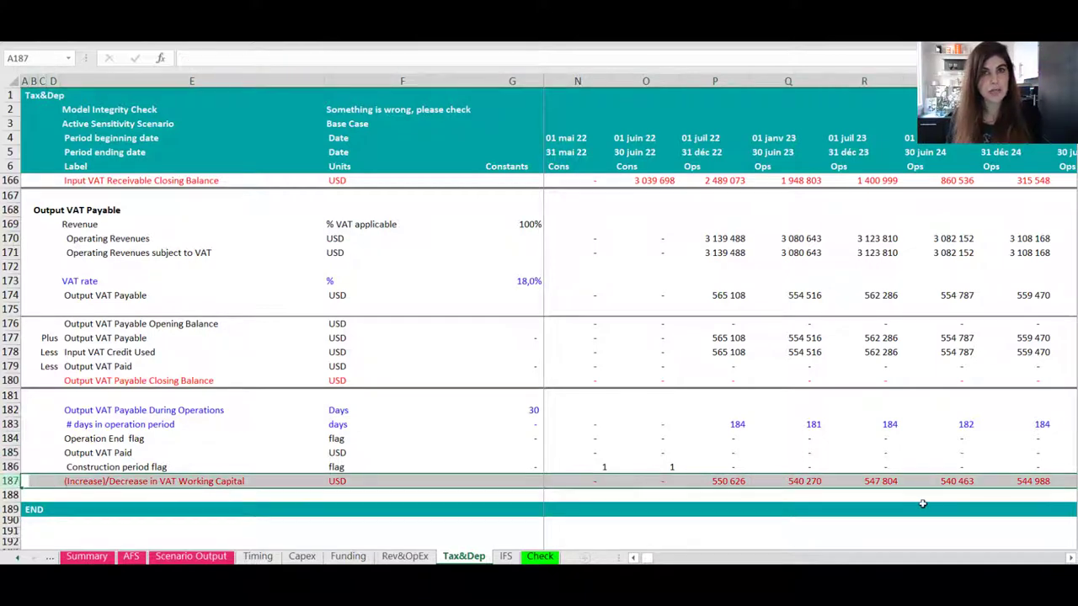
{"action": "left_click", "coordinate": [740, 481]}
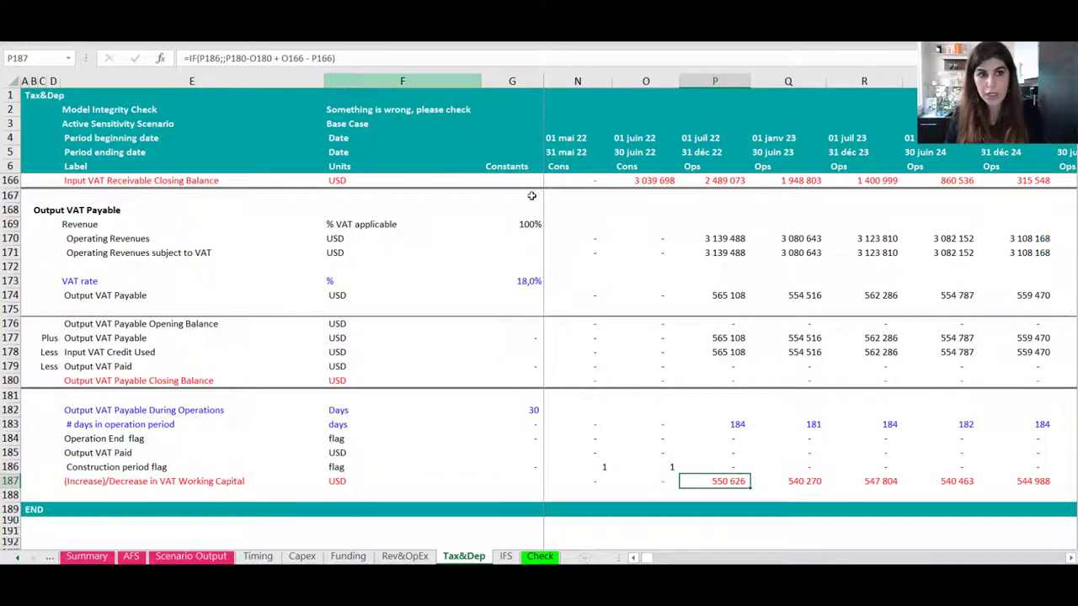
Locate (Increase)/Decrease in VAT Working Capital in the IFS cashflow waterfall and check its link to Tax&Dep in the first construction months.
{"action": "left_click", "coordinate": [506, 558]}
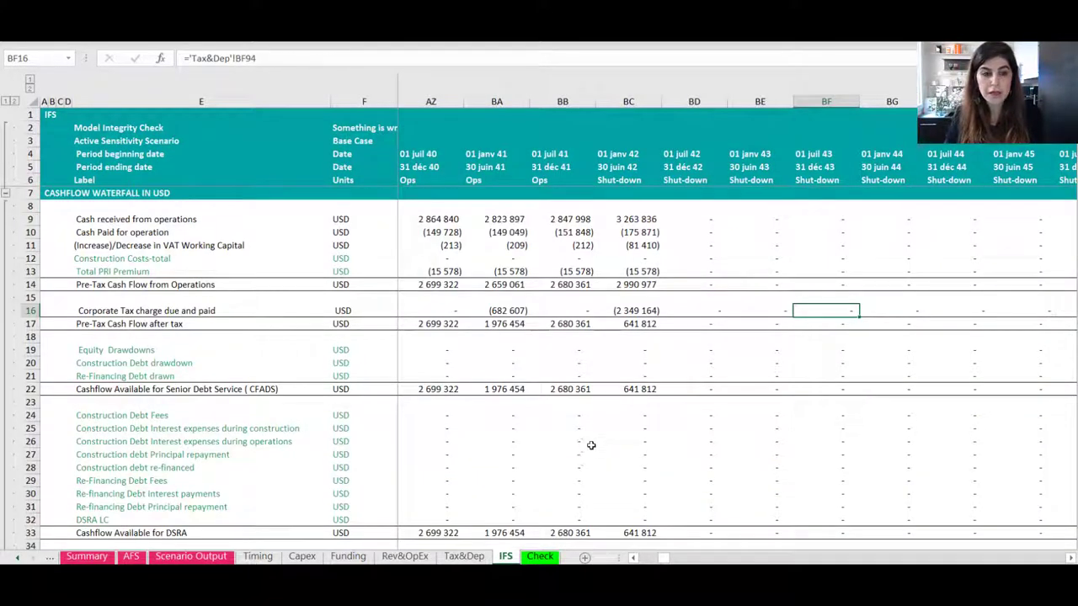
{"action": "left_click_drag", "start_coordinate": [669, 560], "coordinate": [638, 559]}
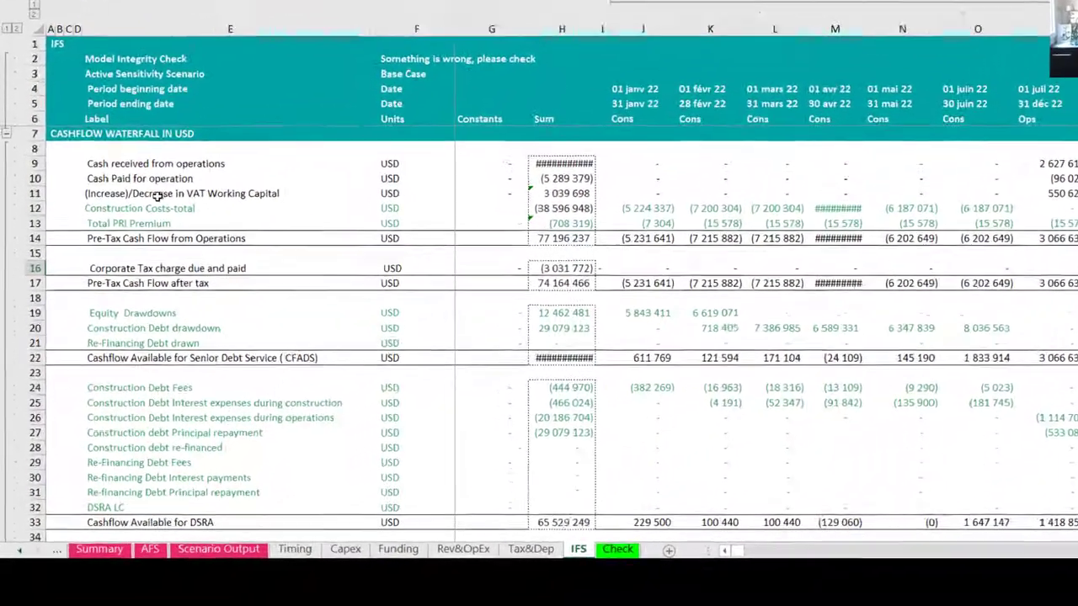
{"action": "left_click", "coordinate": [156, 196]}
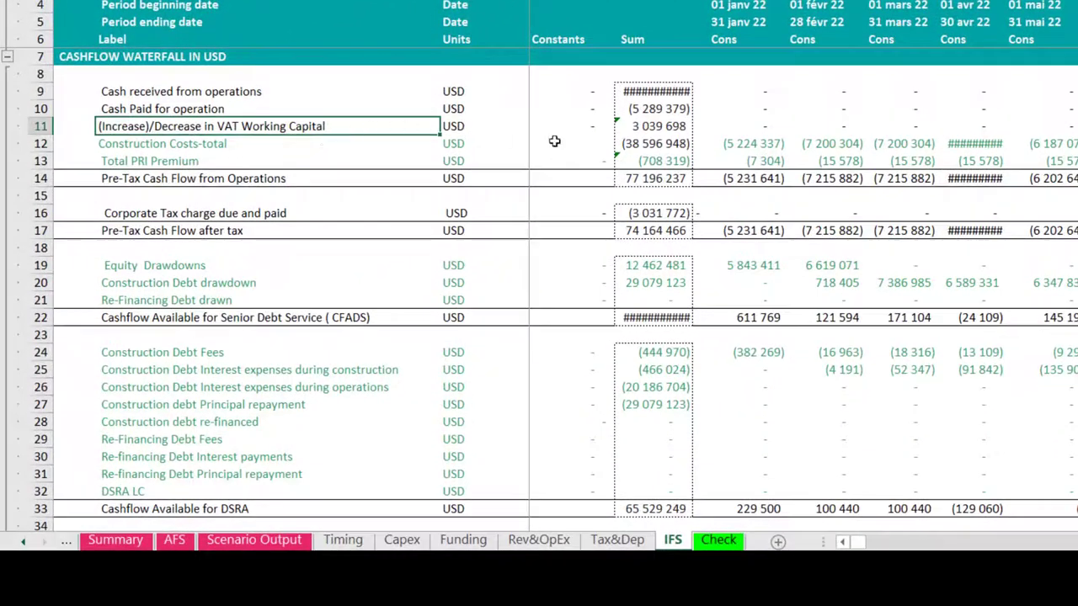
{"action": "left_click", "coordinate": [711, 126]}
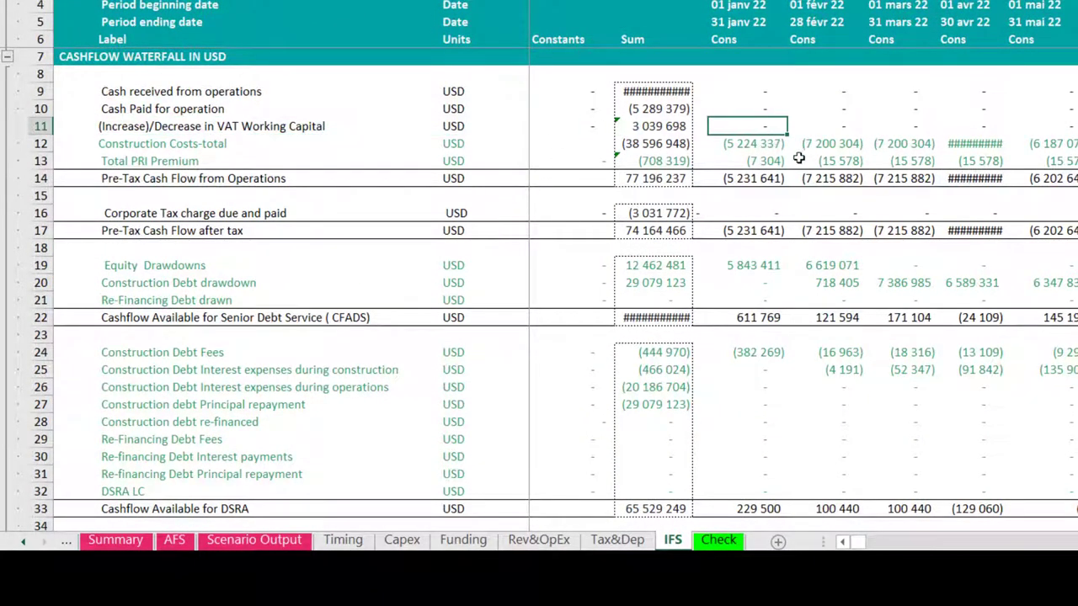
{"action": "left_click", "coordinate": [840, 126]}
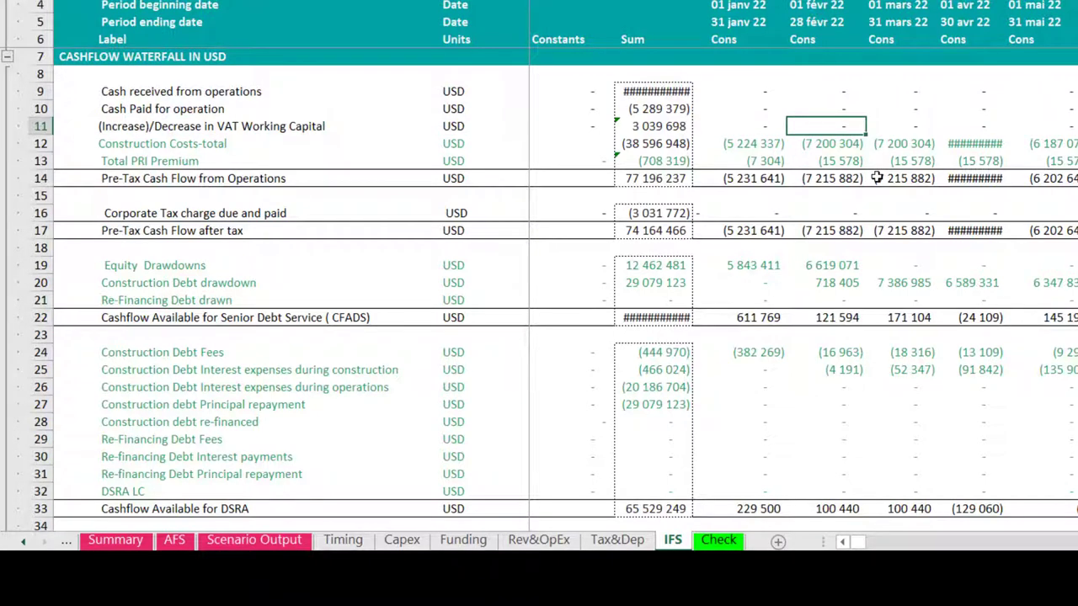
{"action": "left_click", "coordinate": [737, 132]}
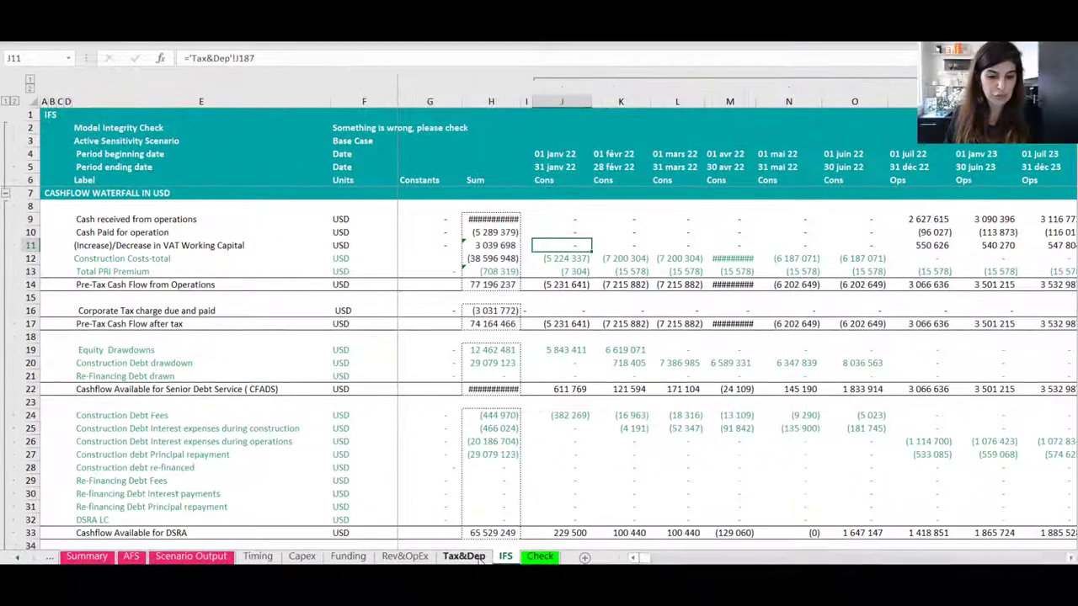
Return to the Tax&Dep sheet and highlight the Output VAT Payable and Input VAT Receivable closing balance rows.
{"action": "left_click", "coordinate": [637, 542]}
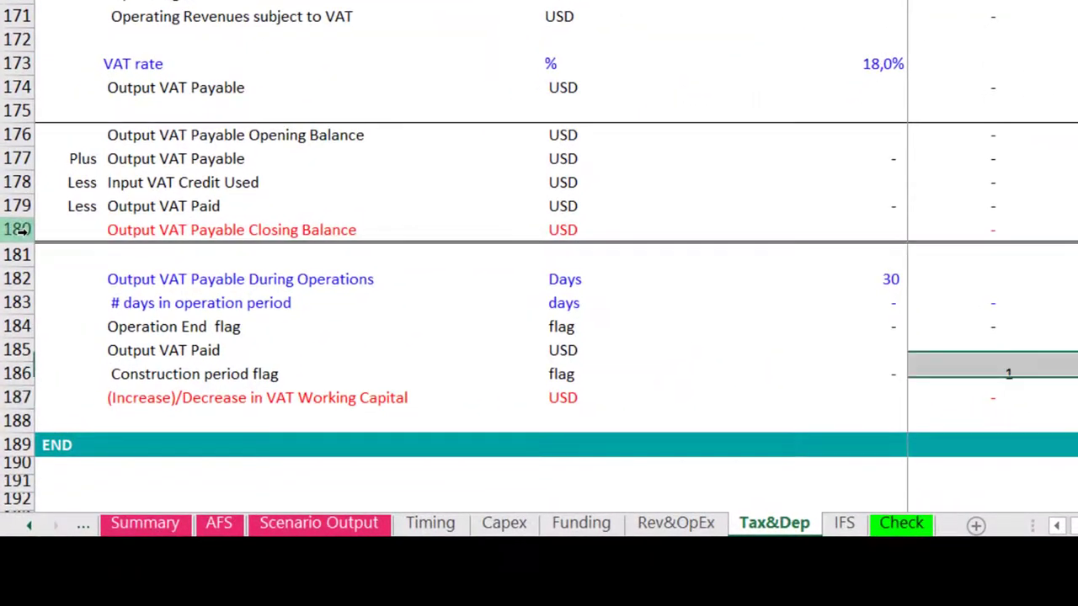
{"action": "left_click", "coordinate": [18, 368]}
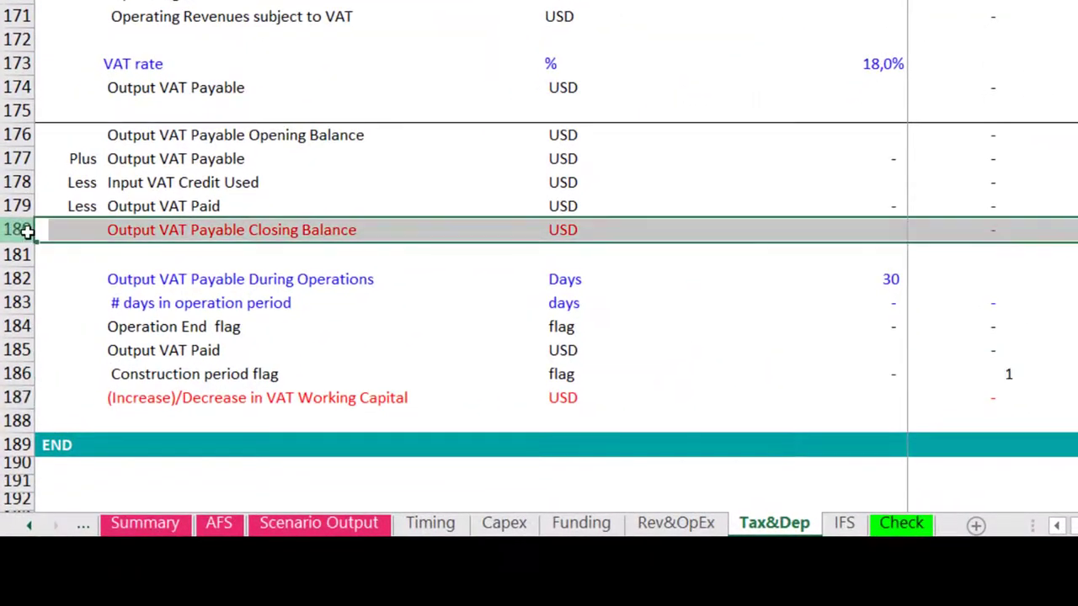
{"action": "scroll", "coordinate": [27, 231], "scroll_direction": "up", "scroll_amount": 1}
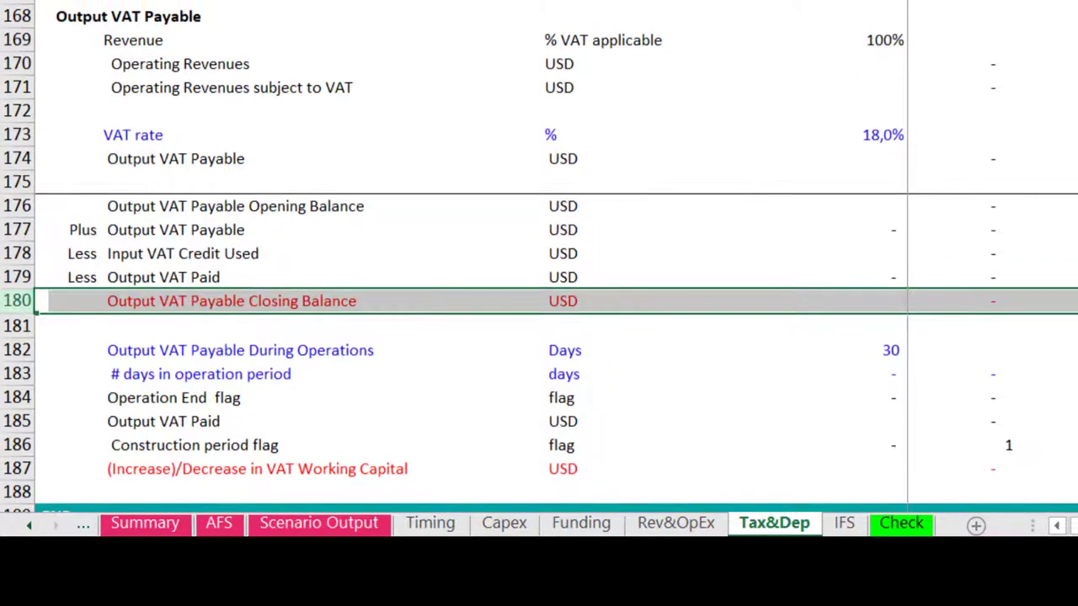
{"action": "key", "text": "alt+h"}
{"action": "key", "text": "b"}
{"action": "key", "text": "b"}
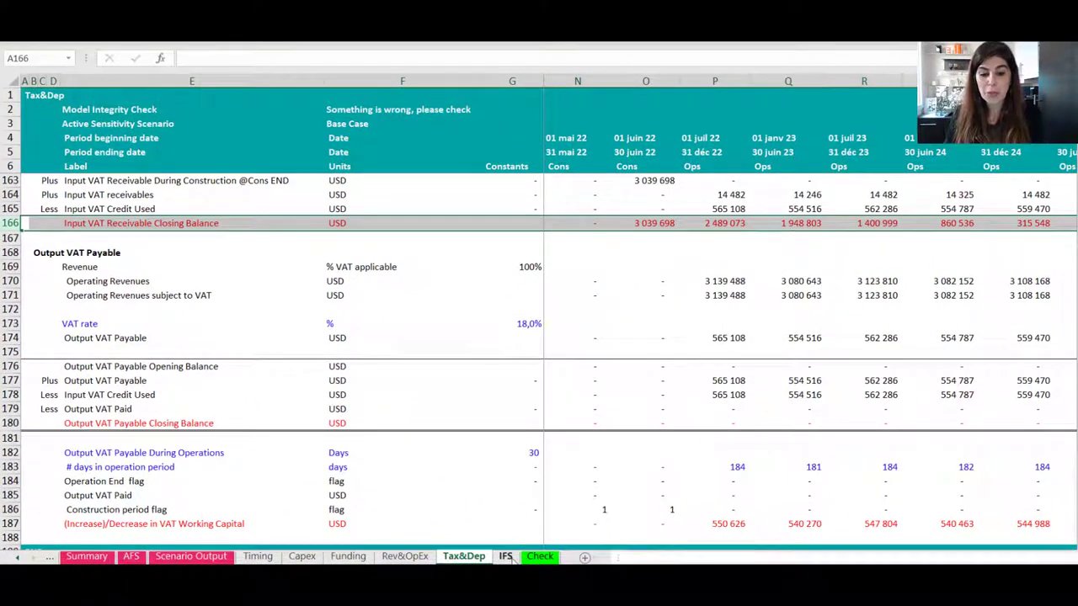
Examine the Balance Sheet section on the IFS sheet, including the Balance Sheet Check row, and return to the Tax&Dep sheet.
{"action": "left_click", "coordinate": [506, 557]}
{"action": "scroll", "coordinate": [587, 486], "scroll_direction": "down", "scroll_amount": 15}
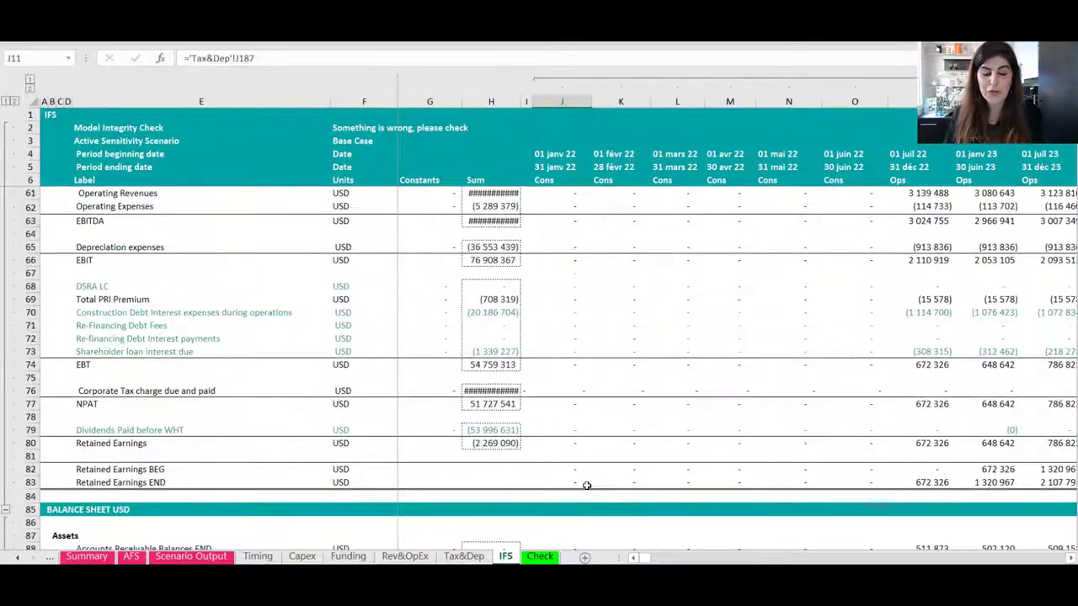
{"action": "scroll", "coordinate": [587, 486], "scroll_direction": "down", "scroll_amount": 15}
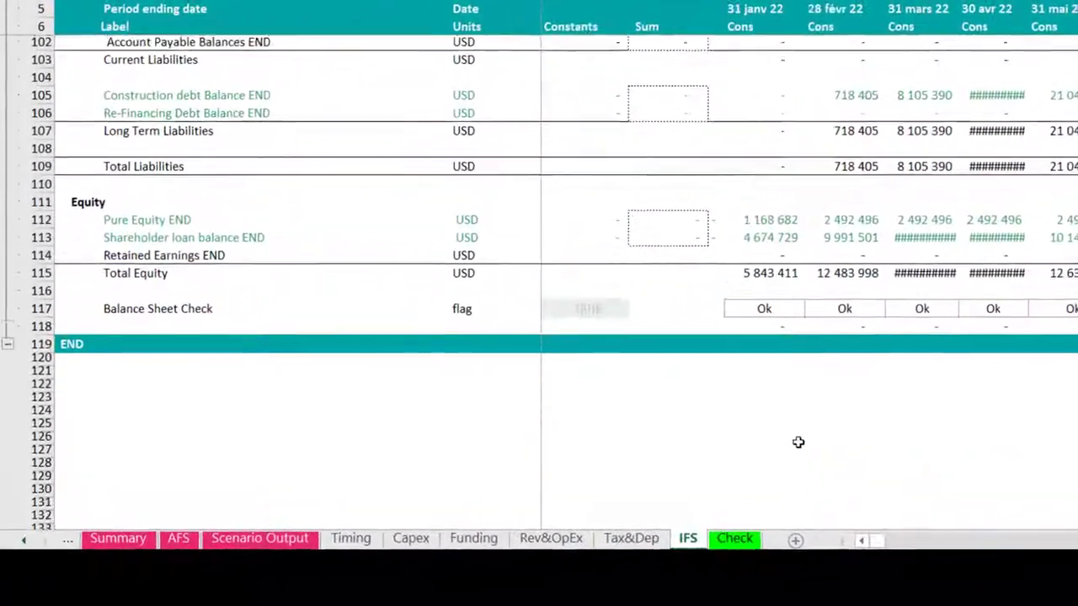
{"action": "key", "text": "ctrl+Page_Up"}
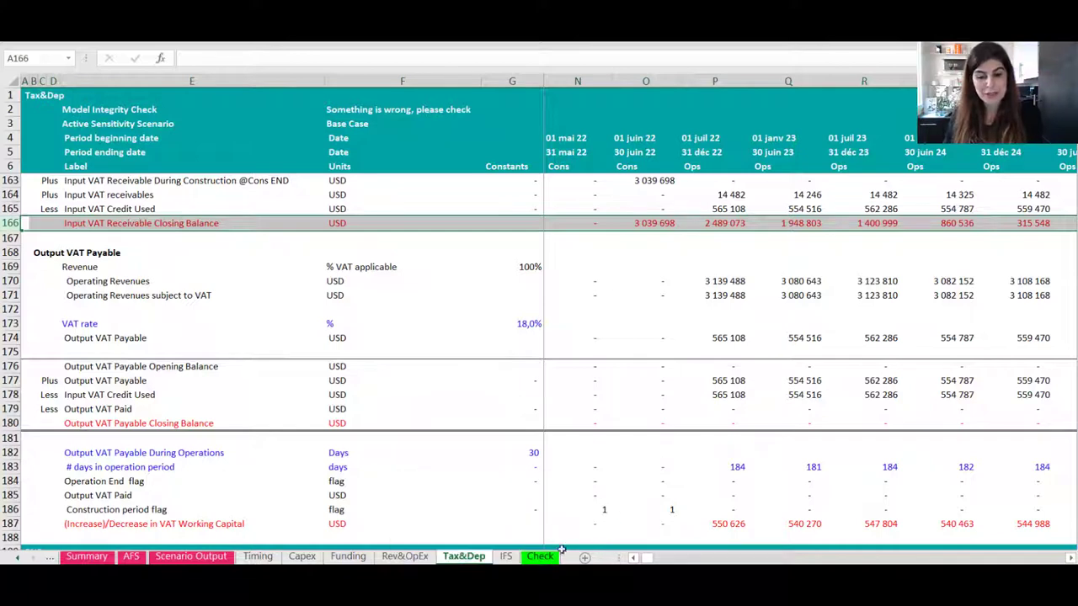
Switch to the Finexmod article in the browser and review Step 1 on the VAT inputs and Step 2 on the construction phase.
{"action": "left_click", "coordinate": [472, 518]}
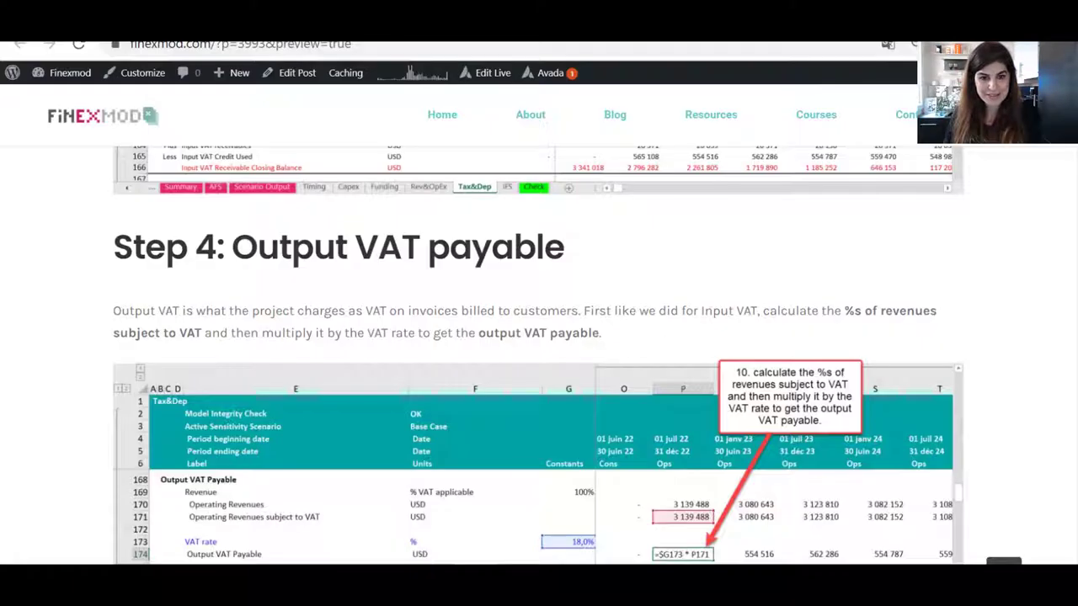
{"action": "scroll", "coordinate": [647, 367], "scroll_direction": "up", "scroll_amount": 5}
{"action": "scroll", "coordinate": [648, 368], "scroll_direction": "up", "scroll_amount": 20}
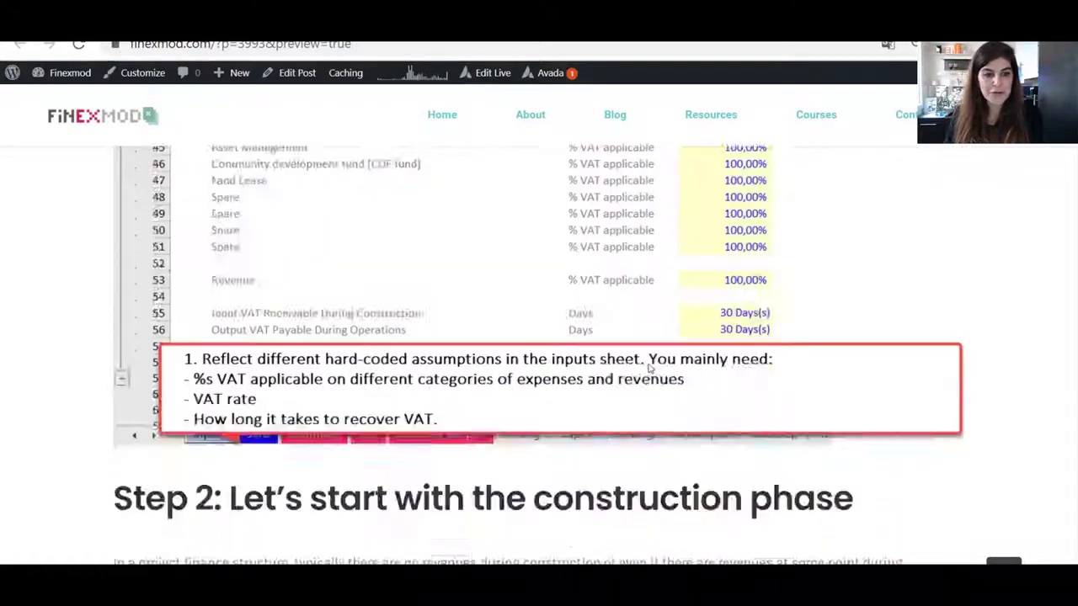
{"action": "scroll", "coordinate": [655, 371], "scroll_direction": "down", "scroll_amount": 6}
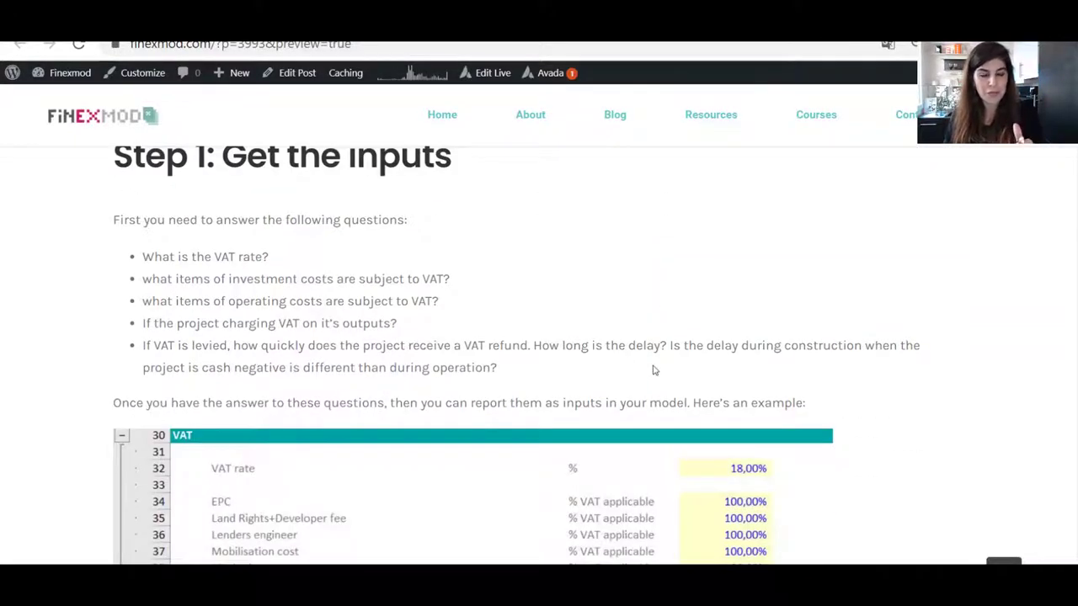
{"action": "scroll", "coordinate": [654, 370], "scroll_direction": "down", "scroll_amount": 8}
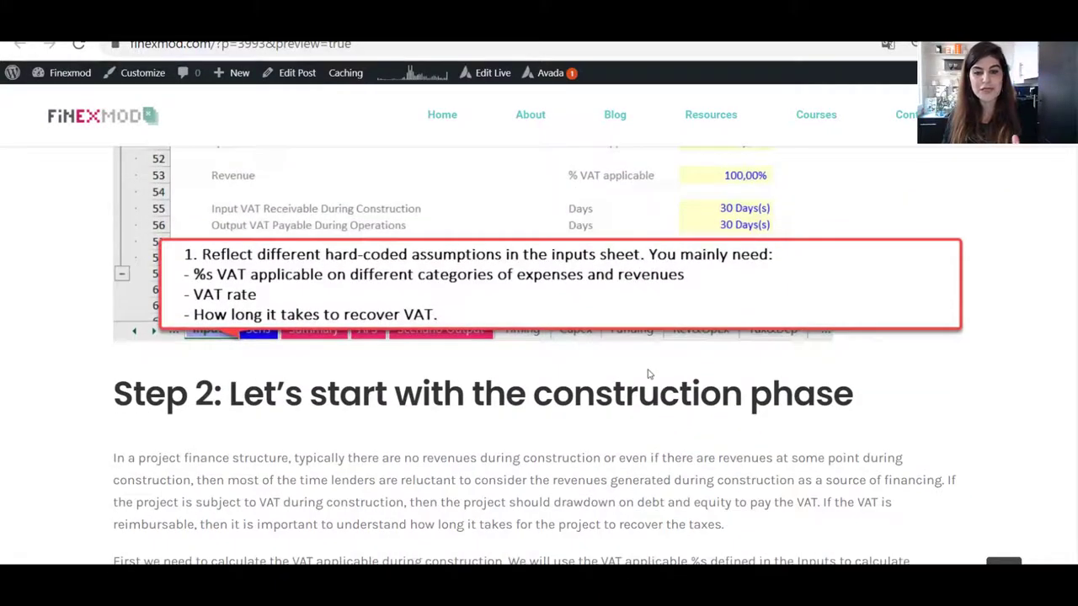
{"action": "scroll", "coordinate": [648, 373], "scroll_direction": "down", "scroll_amount": 2}
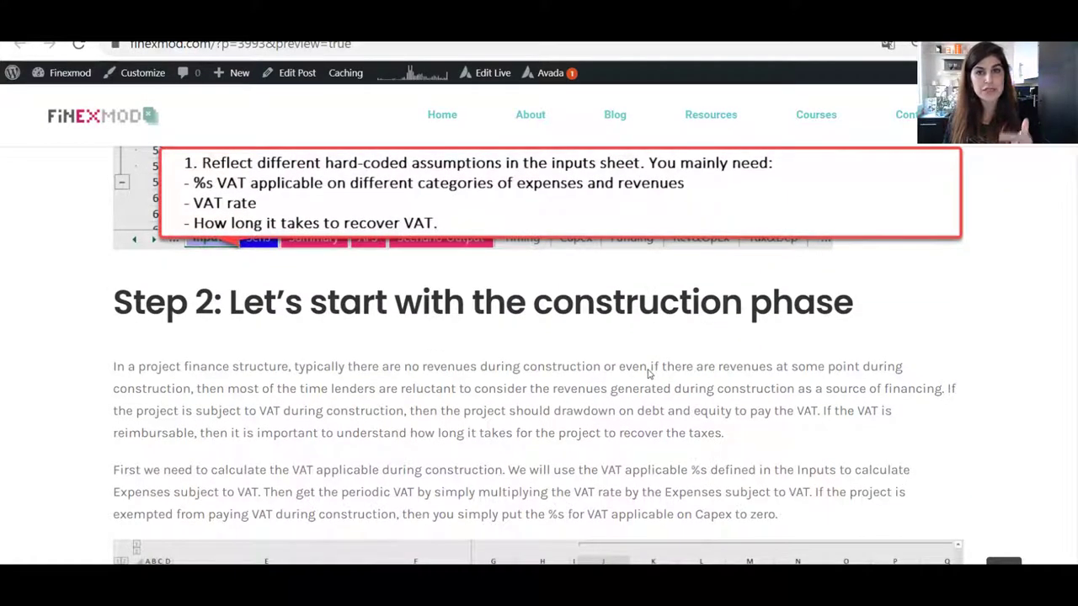
{"action": "scroll", "coordinate": [649, 374], "scroll_direction": "down", "scroll_amount": 10}
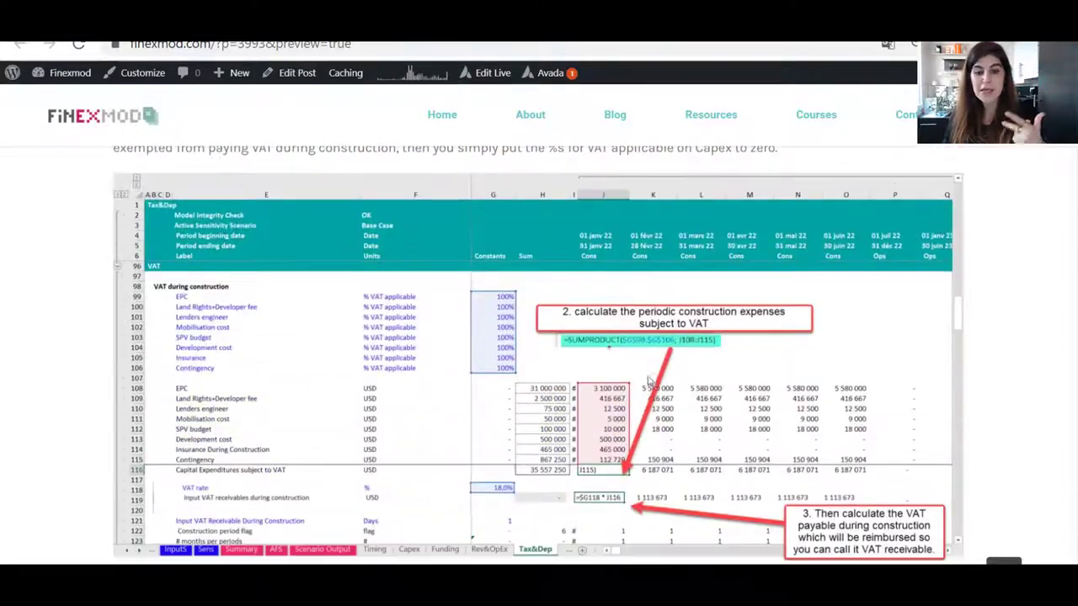
Review the article's Step 3 on input VAT during operation, Step 4 on output VAT payable and Step 5 on working capital impact.
{"action": "scroll", "coordinate": [653, 384], "scroll_direction": "down", "scroll_amount": 10}
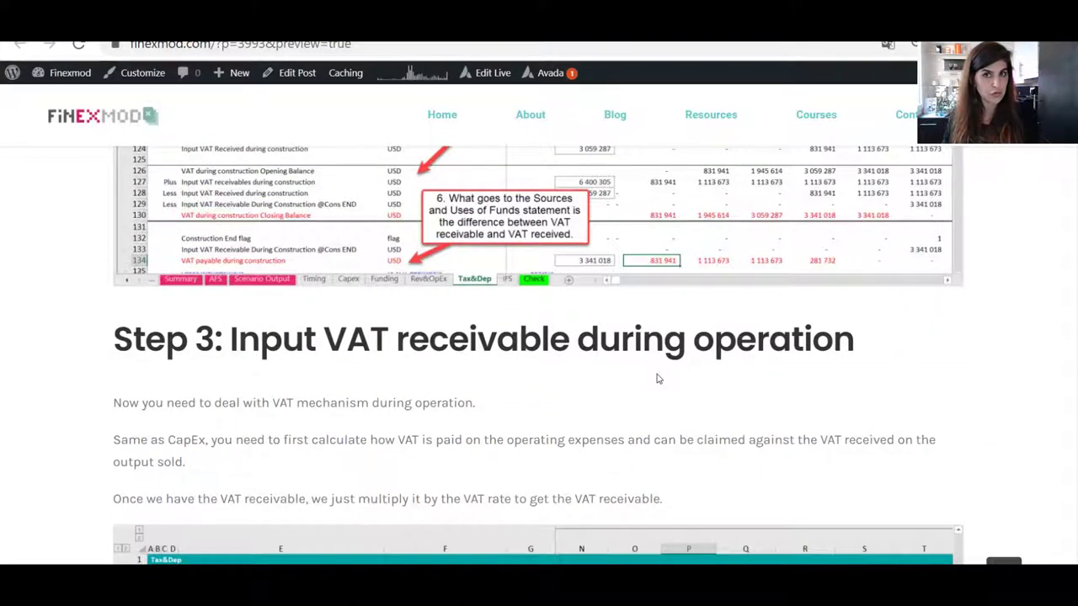
{"action": "scroll", "coordinate": [659, 379], "scroll_direction": "down", "scroll_amount": 15}
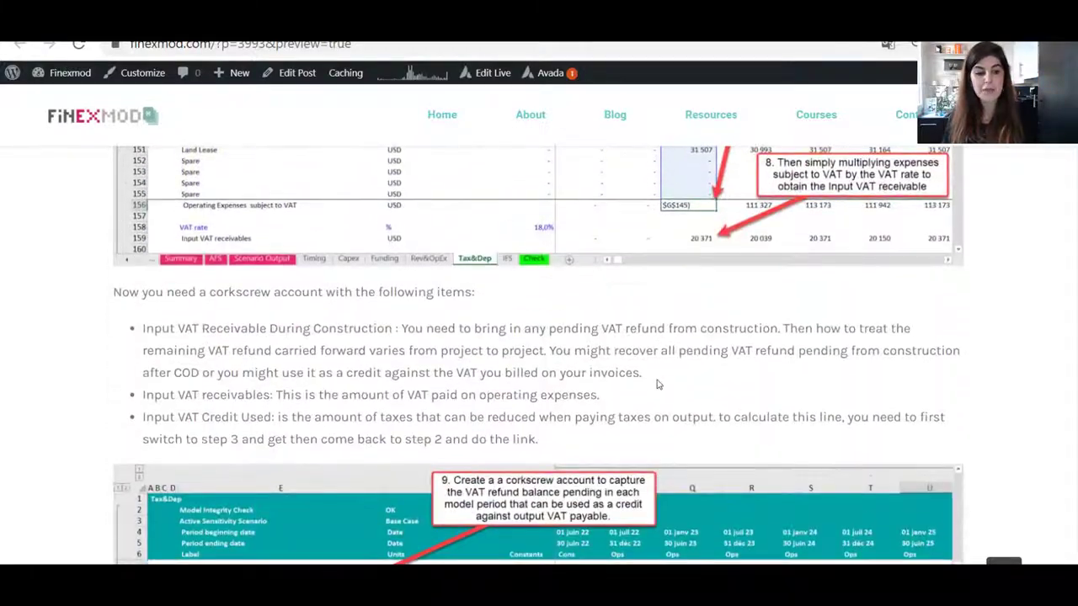
{"action": "scroll", "coordinate": [658, 383], "scroll_direction": "up", "scroll_amount": 1}
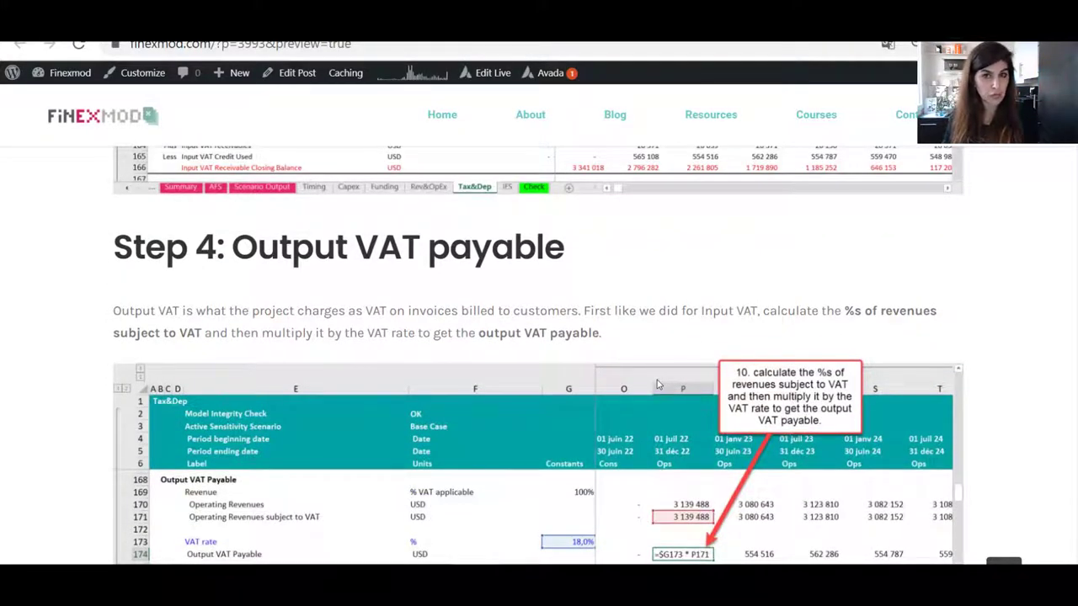
{"action": "scroll", "coordinate": [659, 384], "scroll_direction": "down", "scroll_amount": 1}
{"action": "scroll", "coordinate": [658, 384], "scroll_direction": "down", "scroll_amount": 12}
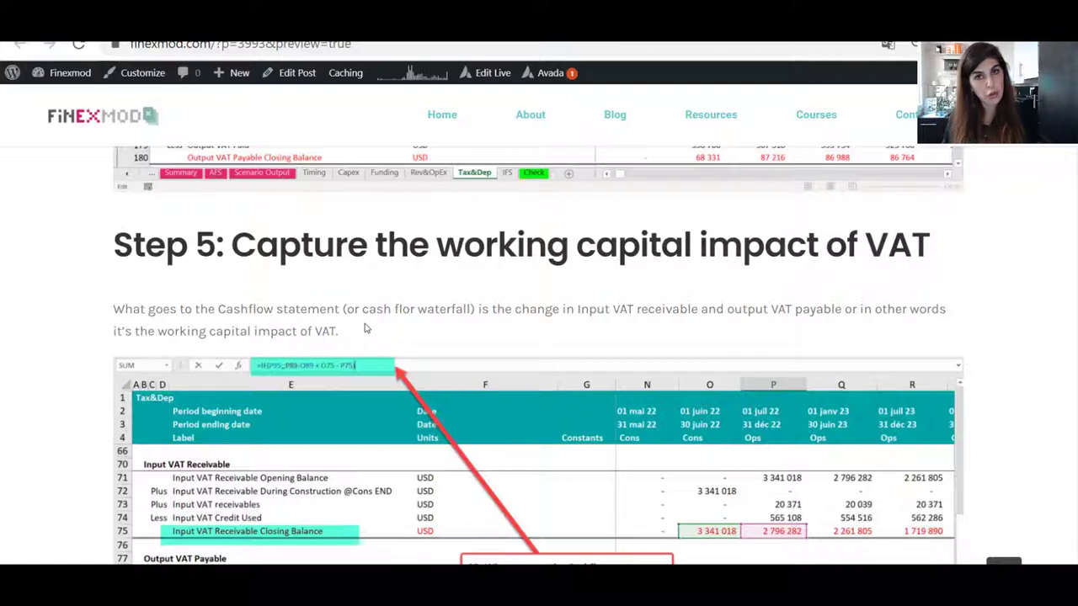
{"action": "scroll", "coordinate": [367, 328], "scroll_direction": "down", "scroll_amount": 7}
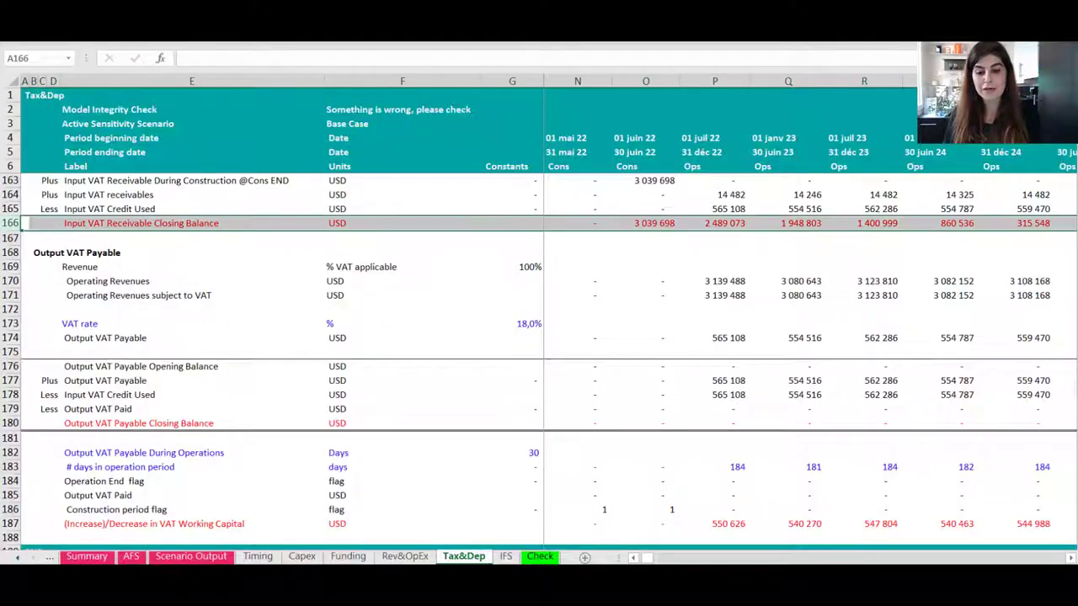
Switch back to the Excel workbook and review the VAT during construction percentages and capital expenditures on the Tax&Dep sheet.
{"action": "scroll", "coordinate": [582, 483], "scroll_direction": "up", "scroll_amount": 16}
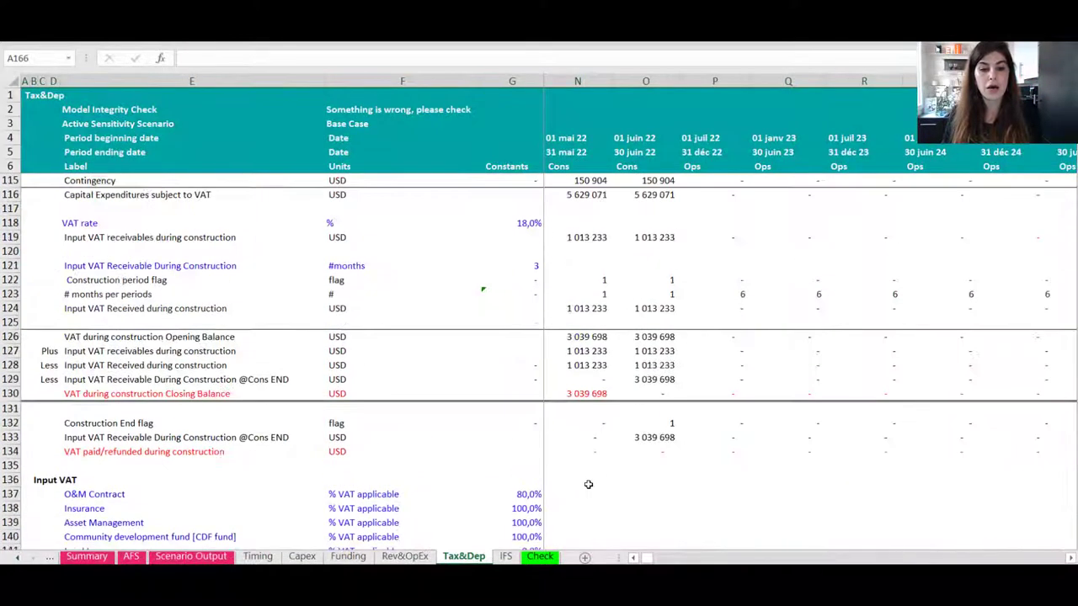
{"action": "scroll", "coordinate": [604, 484], "scroll_direction": "up", "scroll_amount": 10}
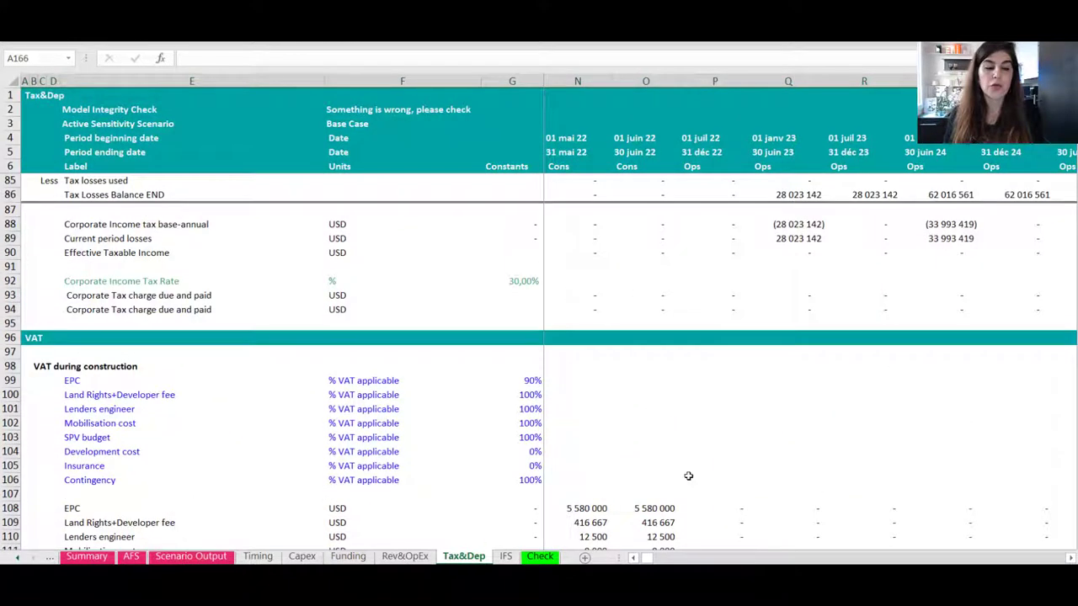
{"action": "scroll", "coordinate": [688, 476], "scroll_direction": "down", "scroll_amount": 2}
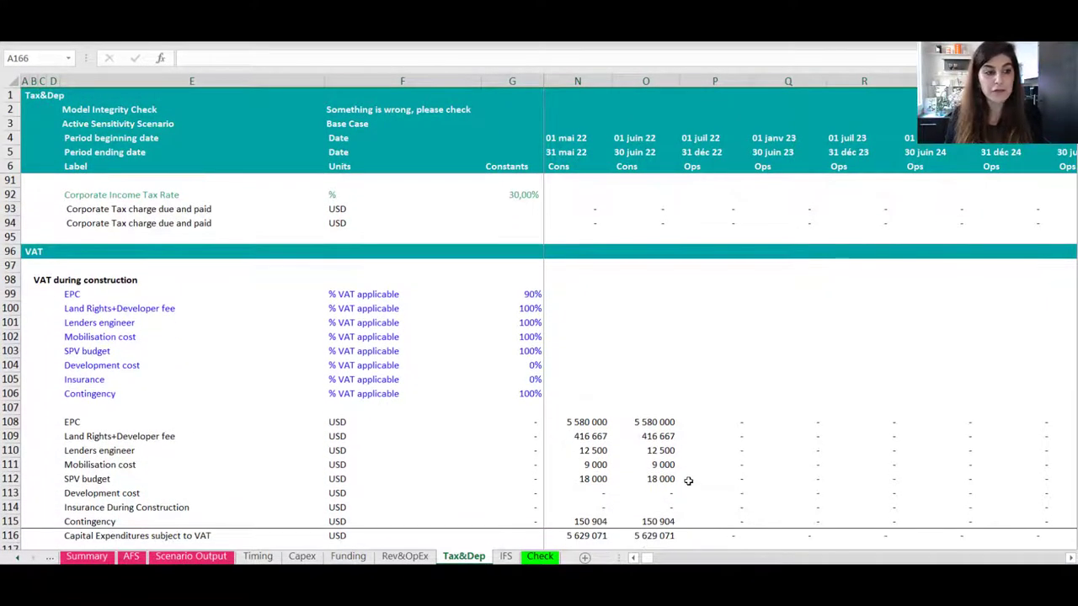